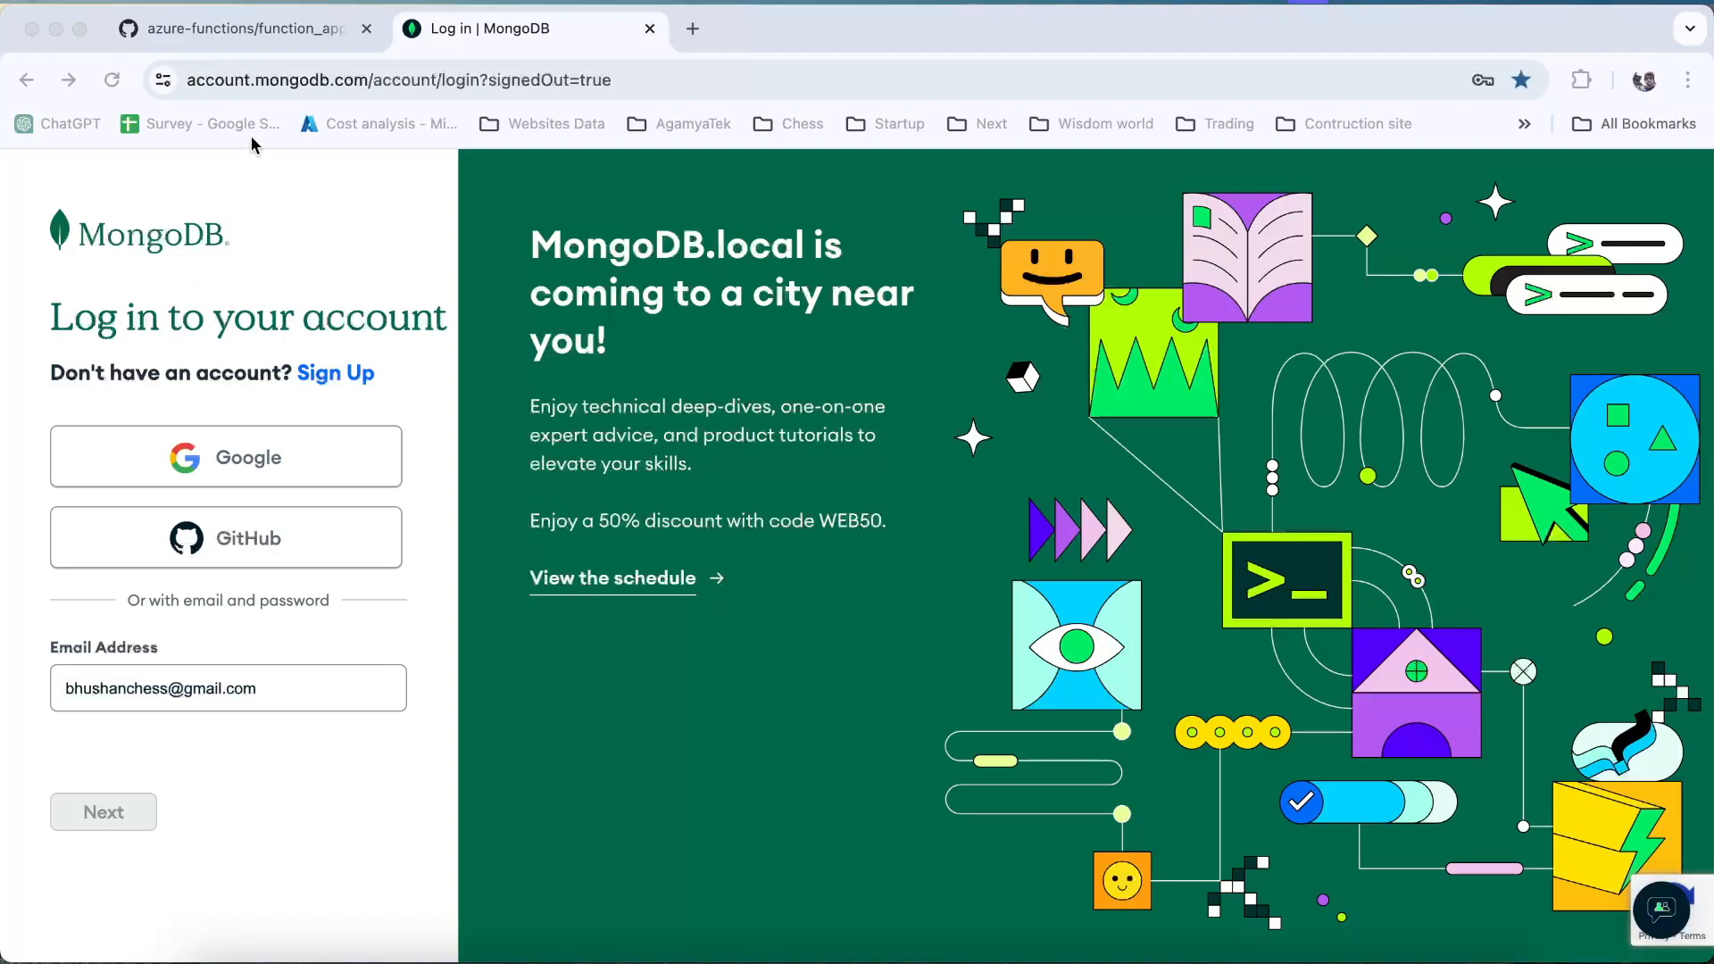
click(262, 82)
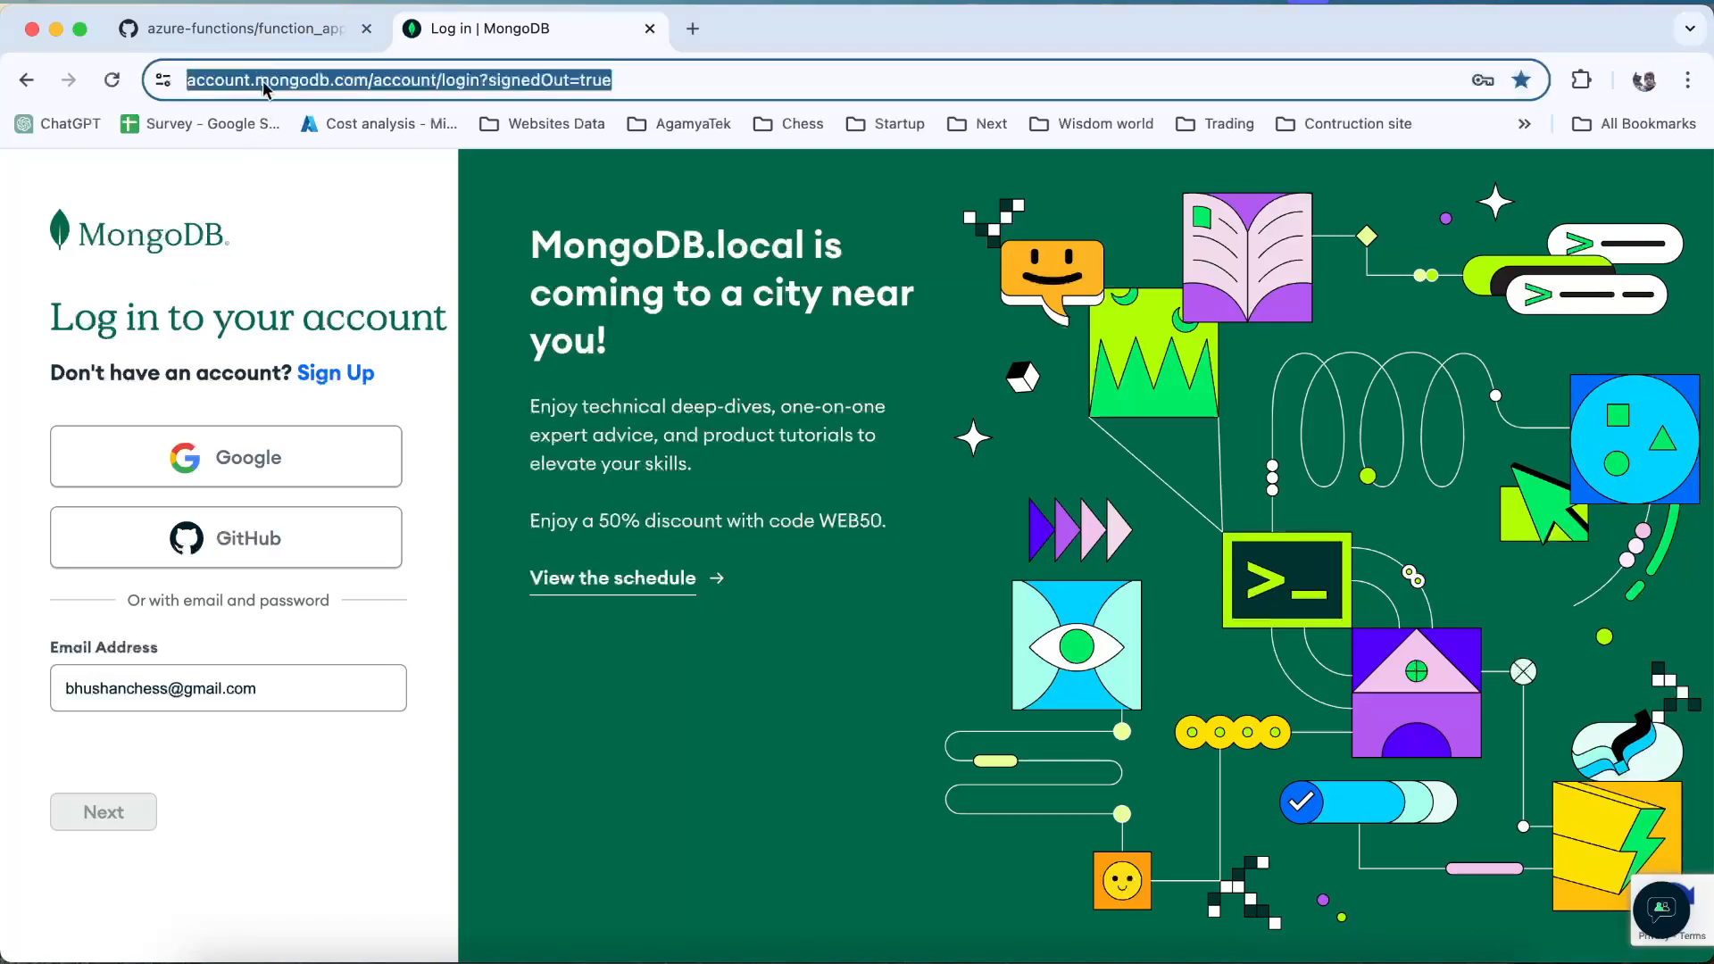
click(264, 82)
drag(310, 81, 423, 81)
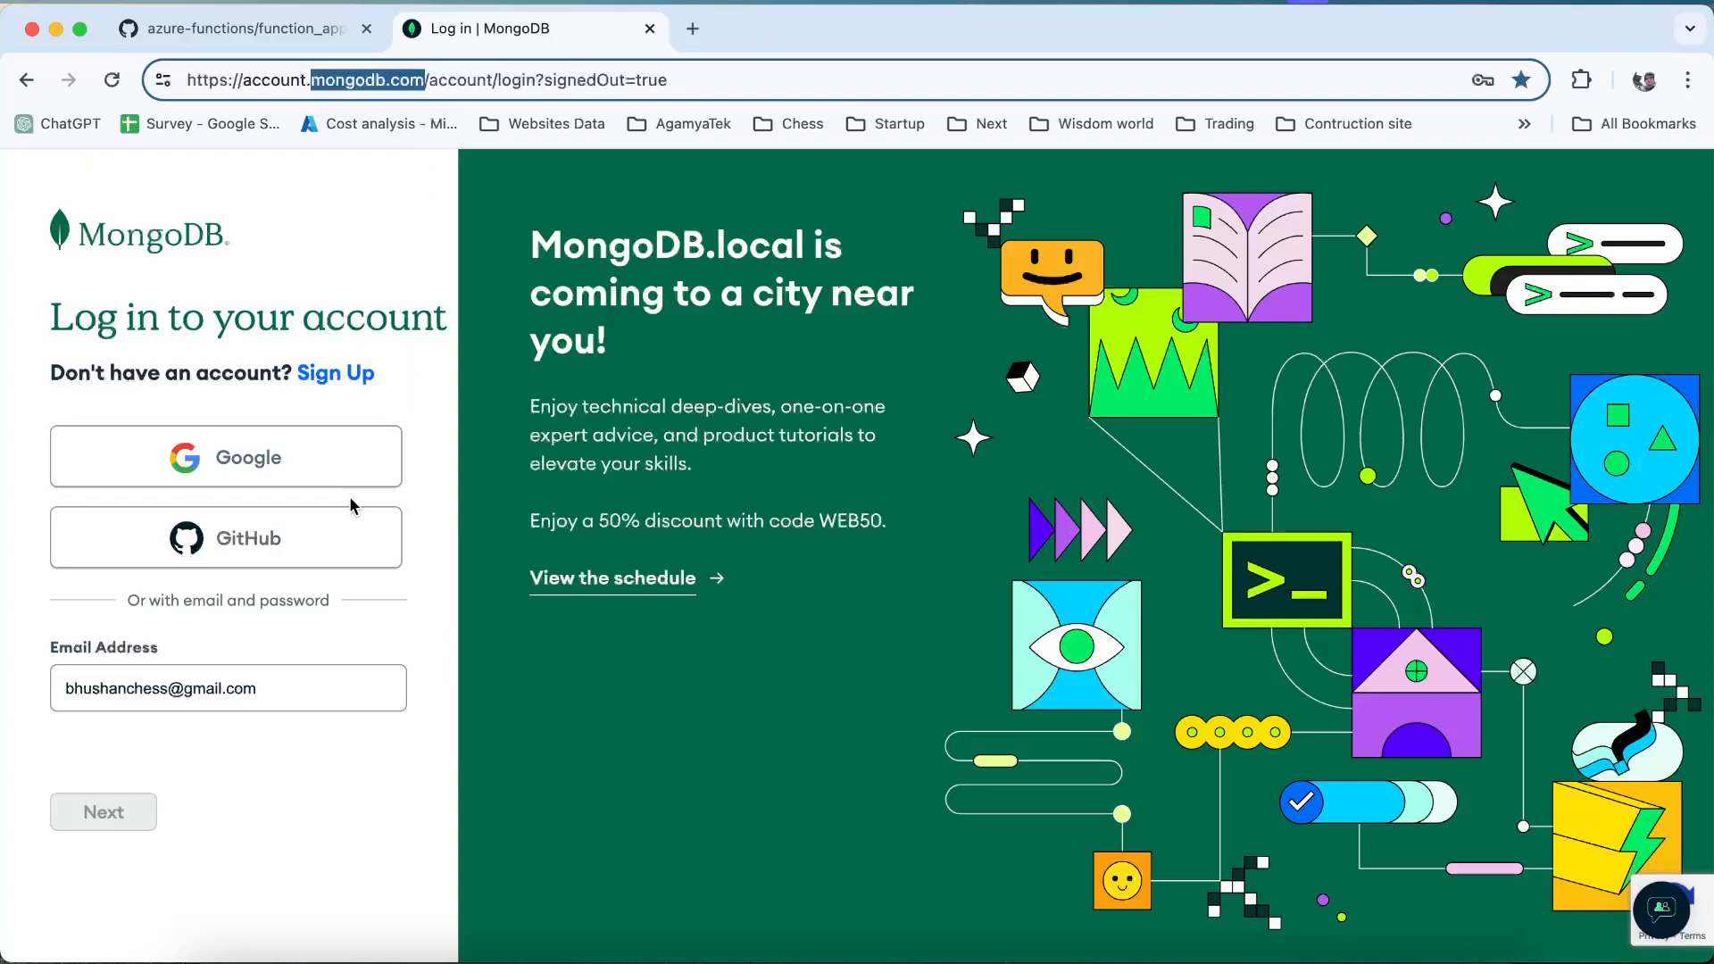
click(317, 252)
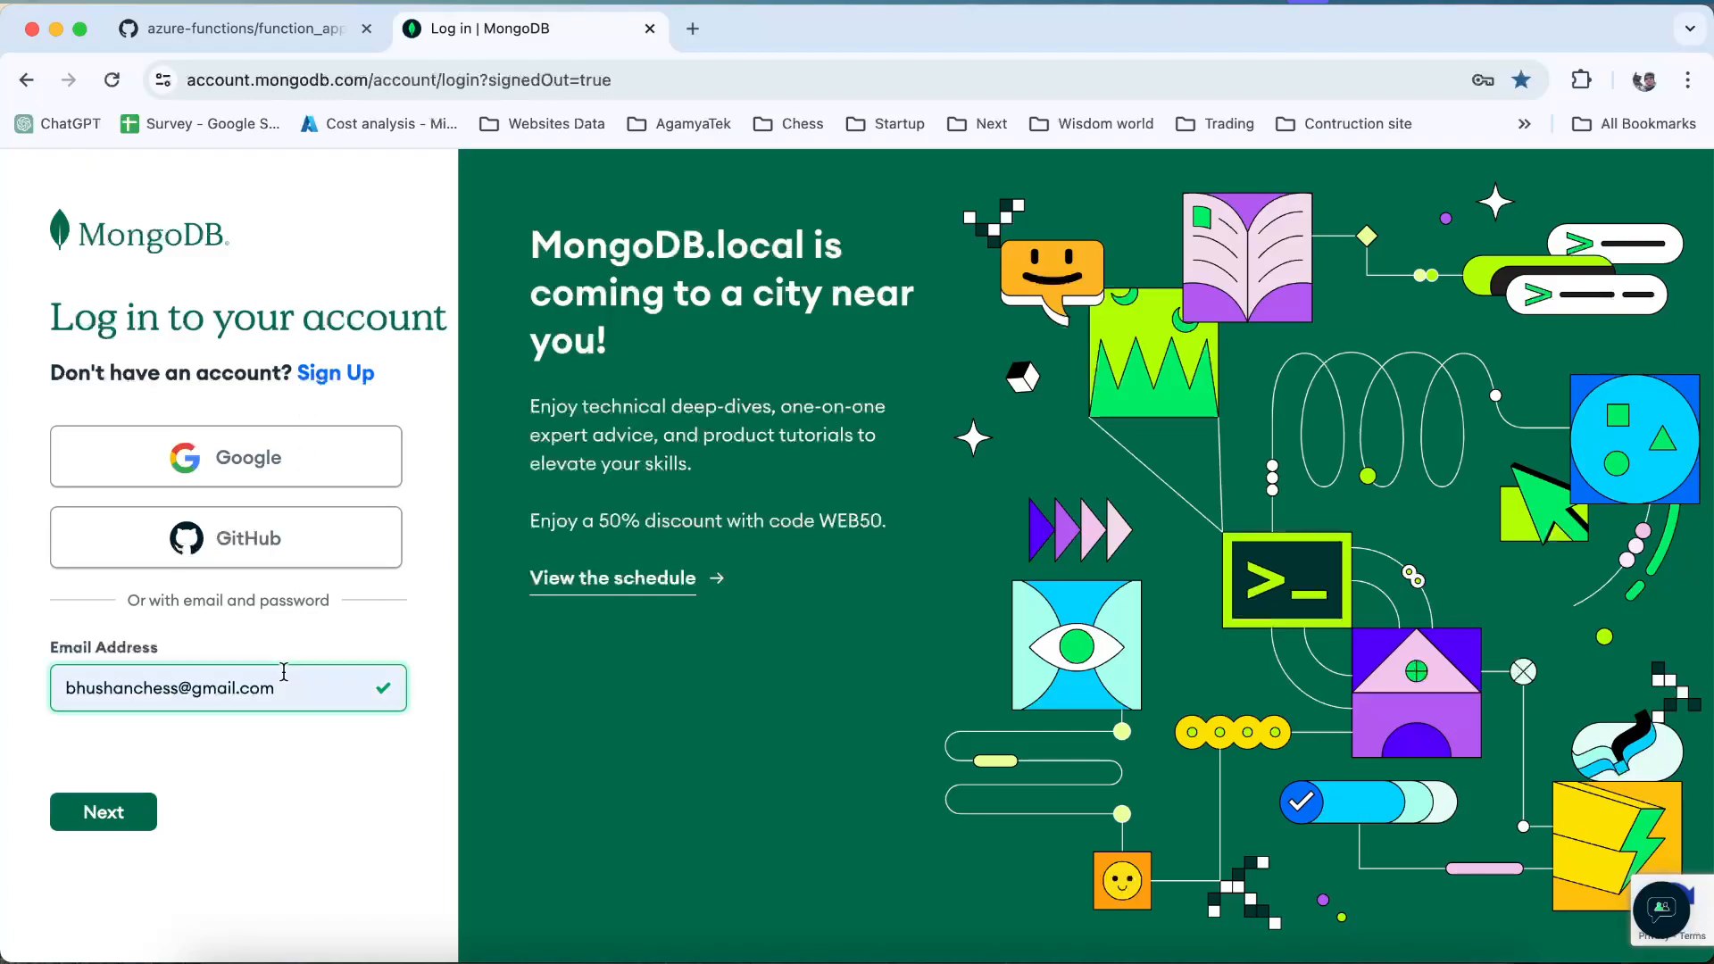
- Log in to the MongoDB account with the prefilled e-mail address and the account password
click(318, 700)
click(298, 779)
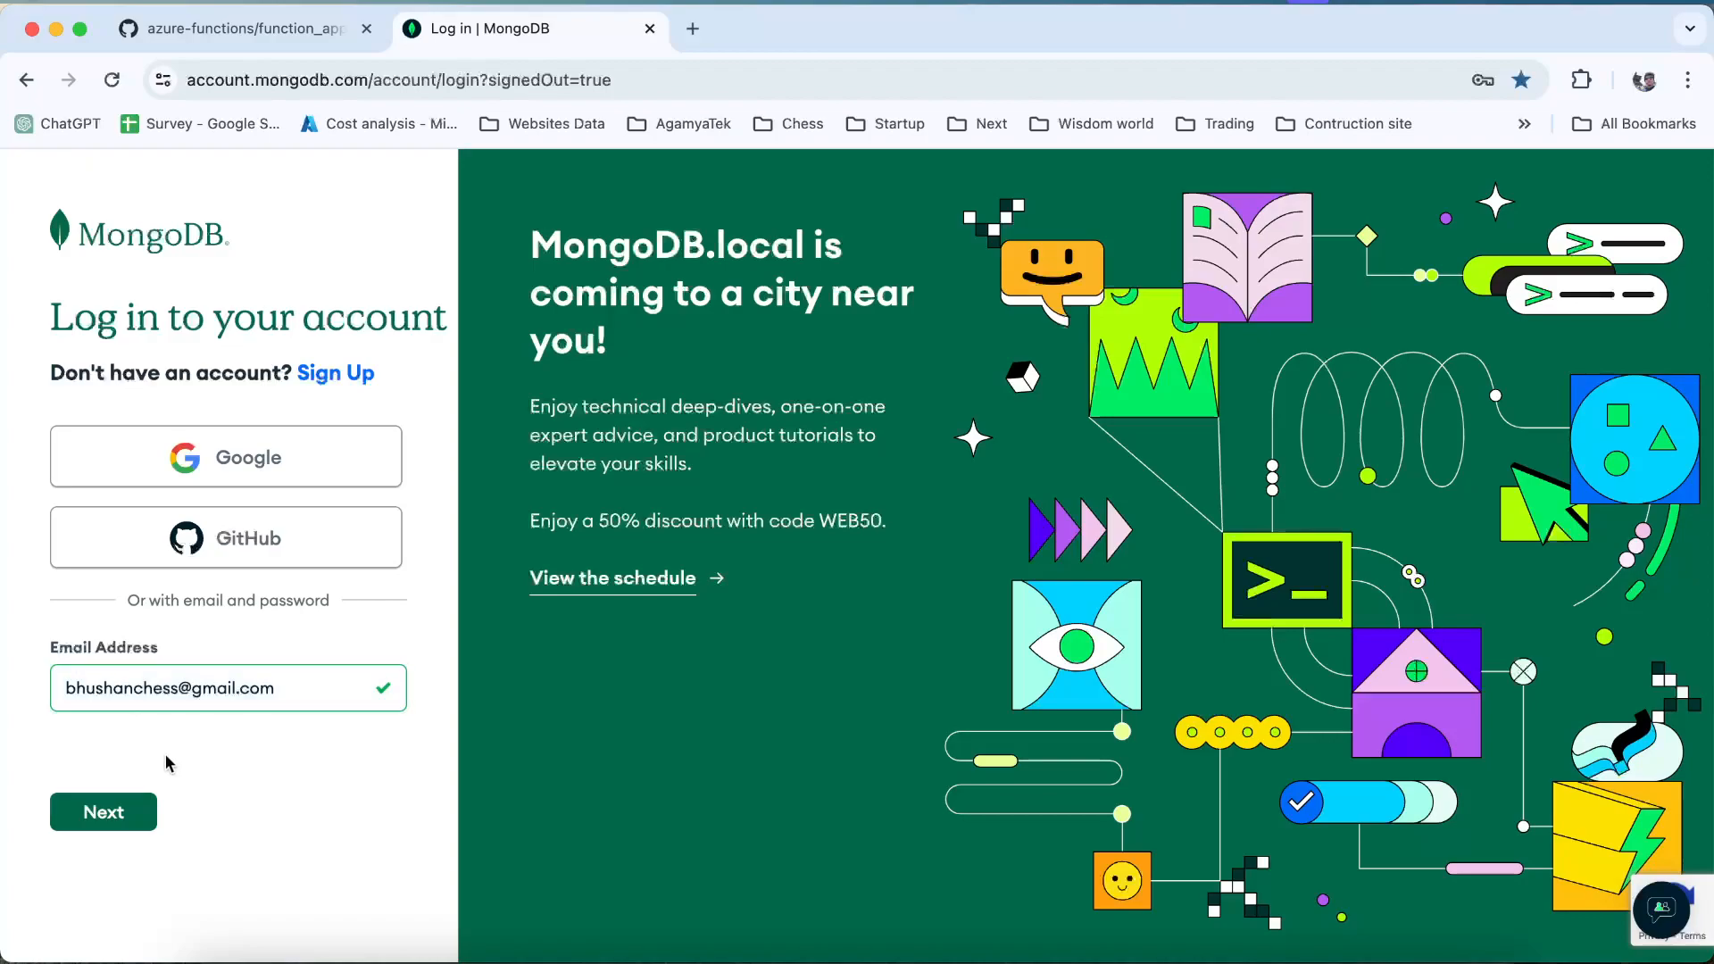
click(130, 812)
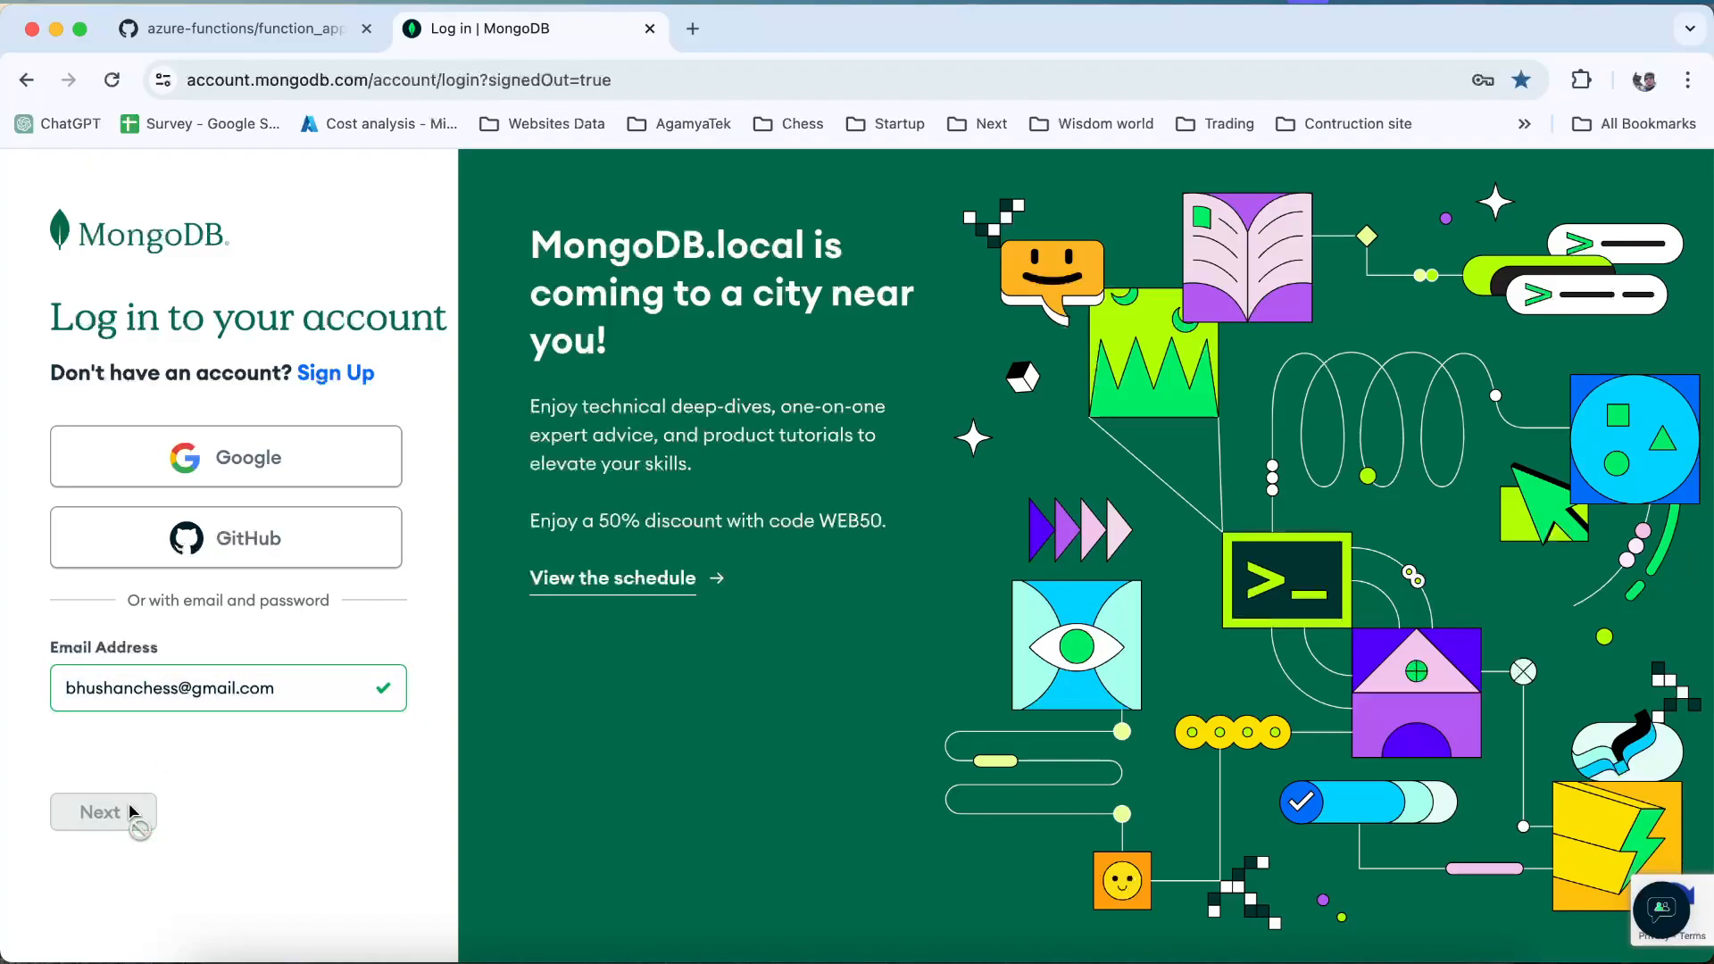
text(•••••••••••••••)
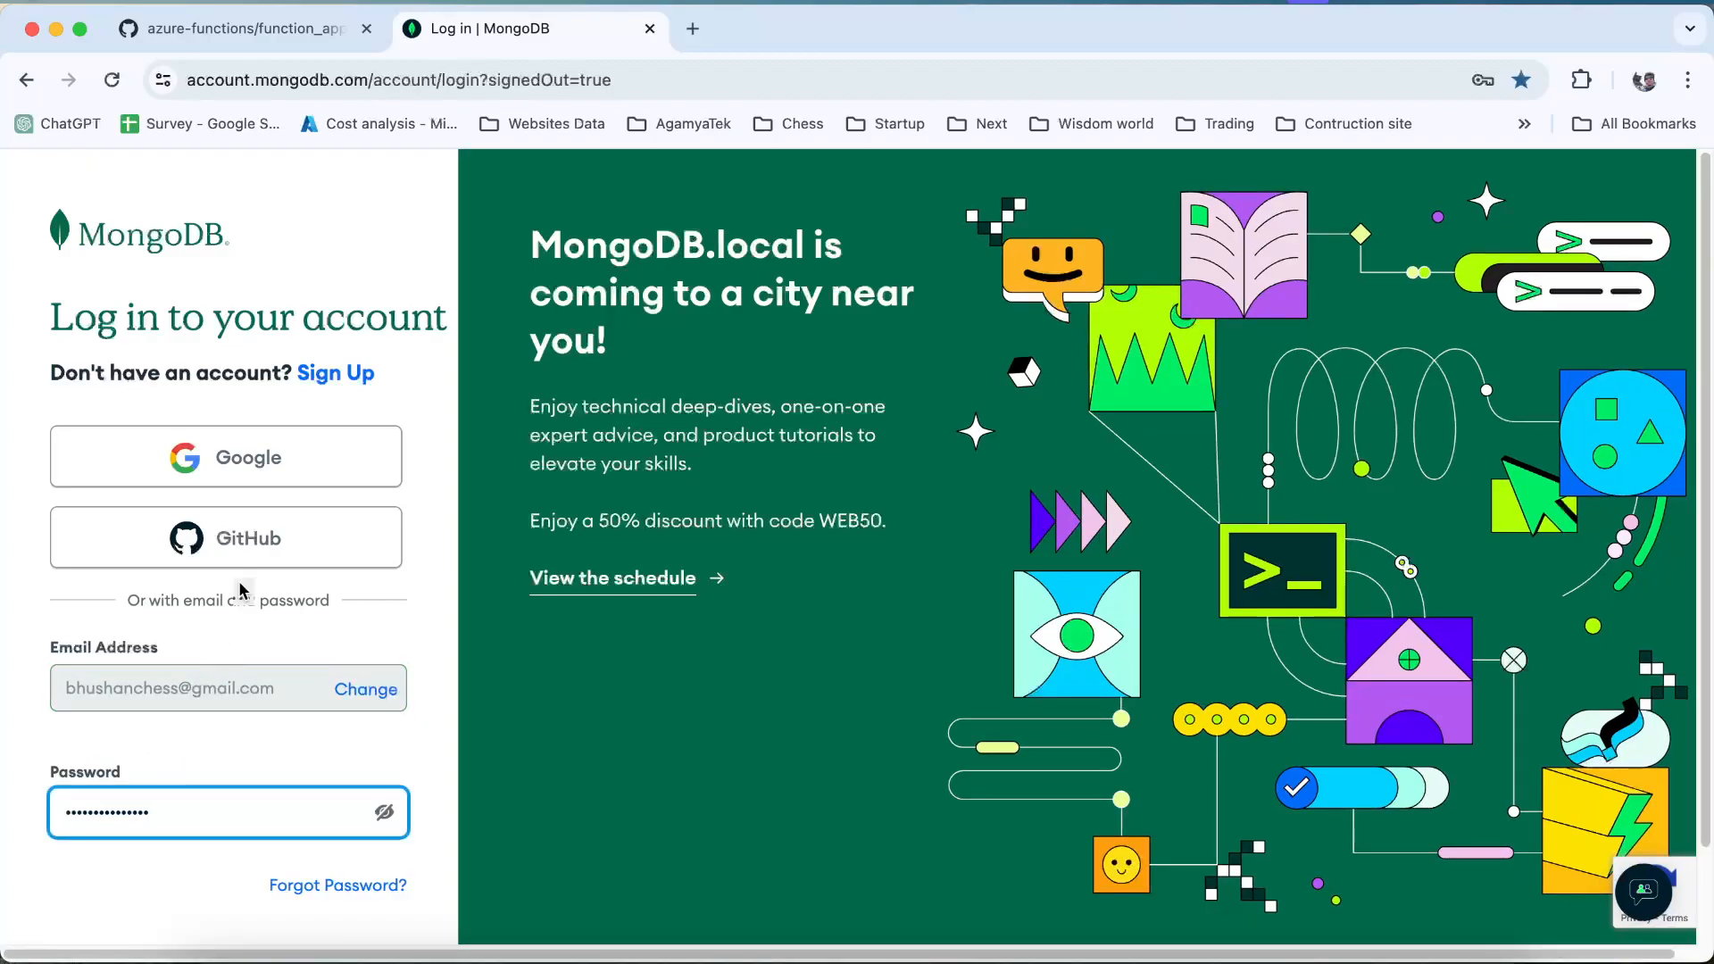
scroll(305, 846, down, 2)
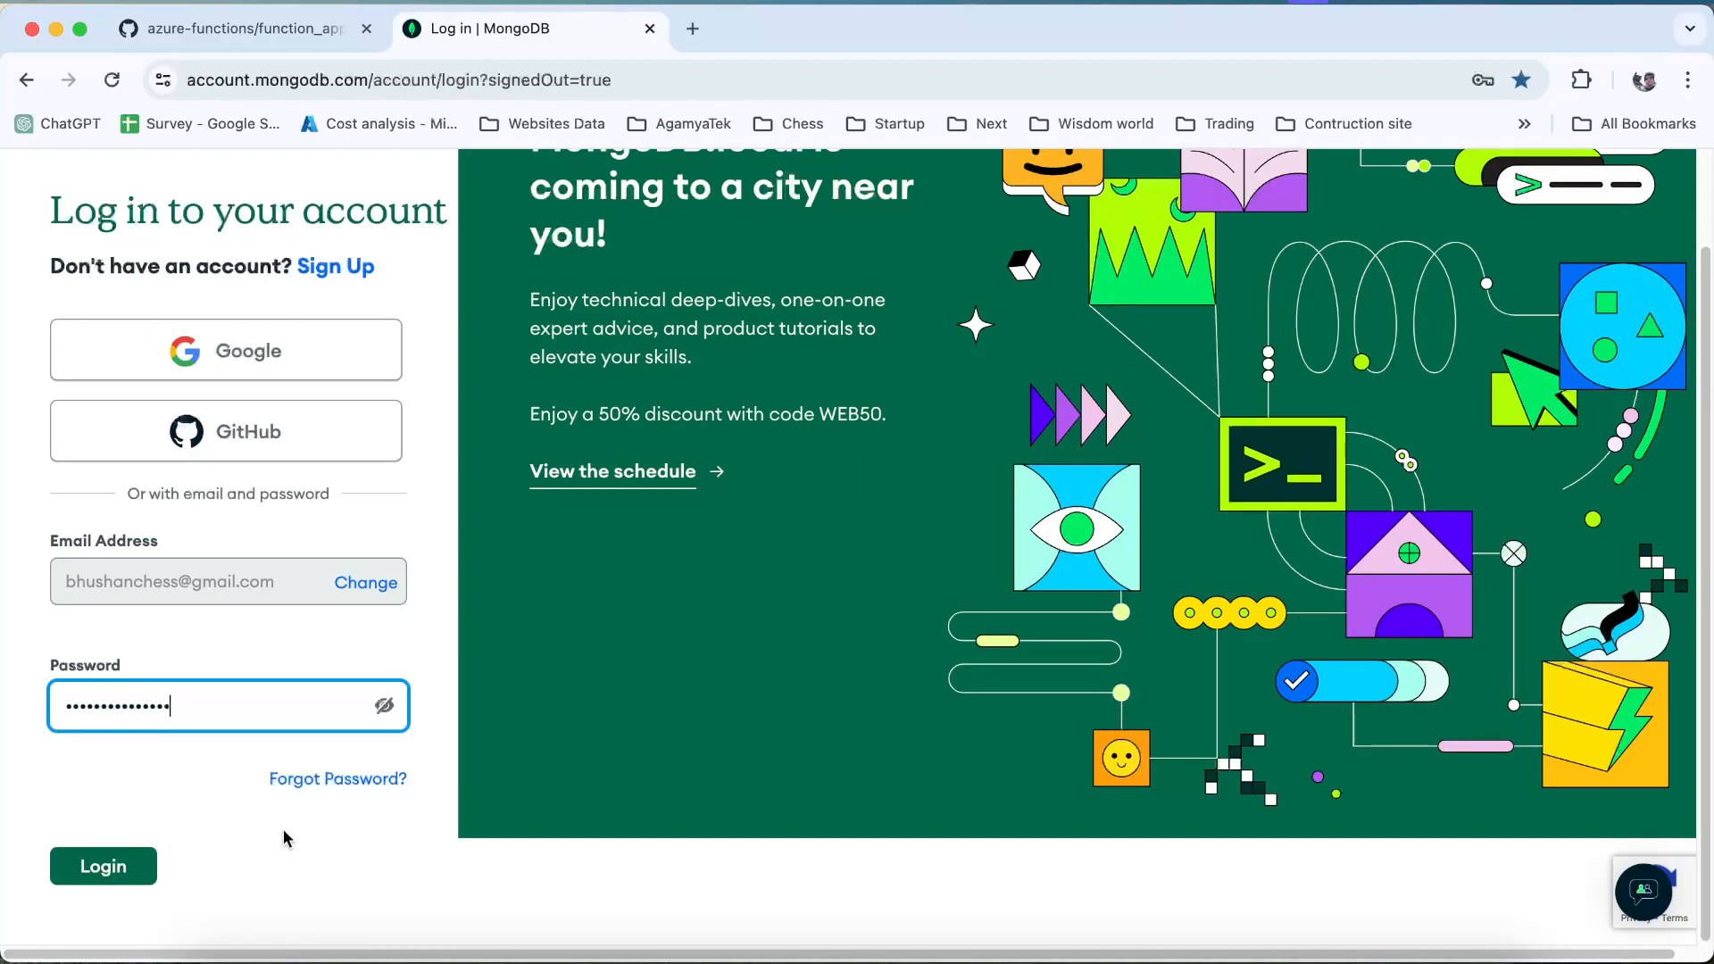
click(125, 863)
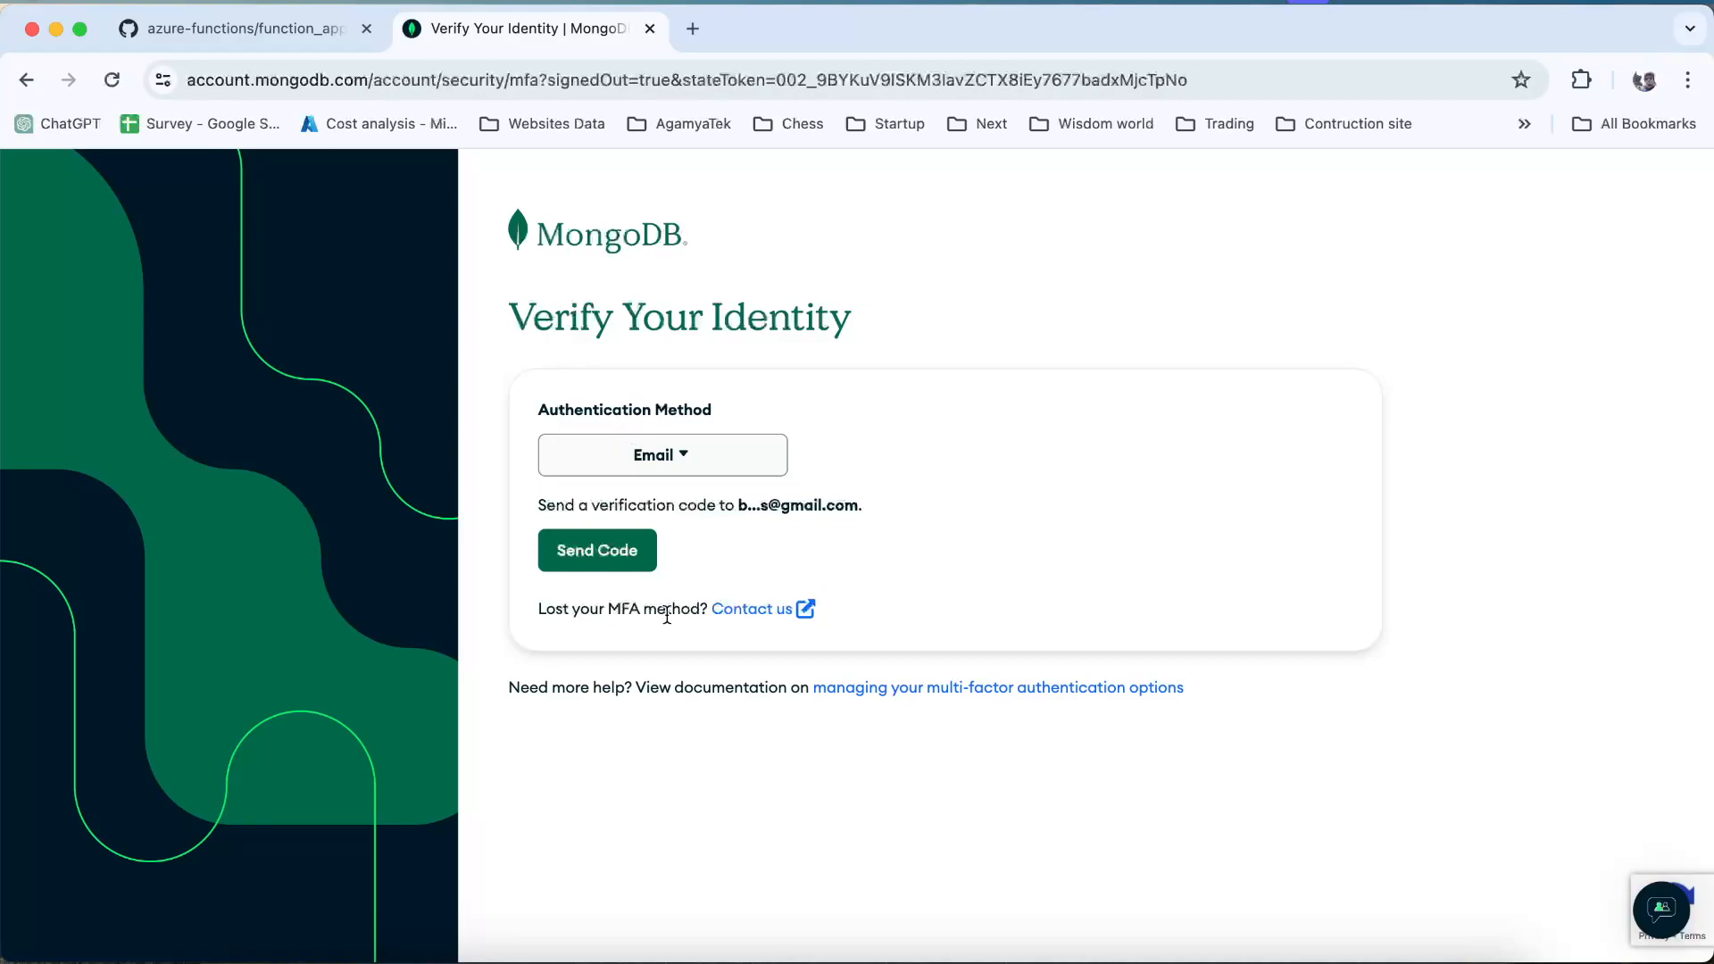
- Request an identity verification code by e-mail and enter the six-digit verification code
click(604, 560)
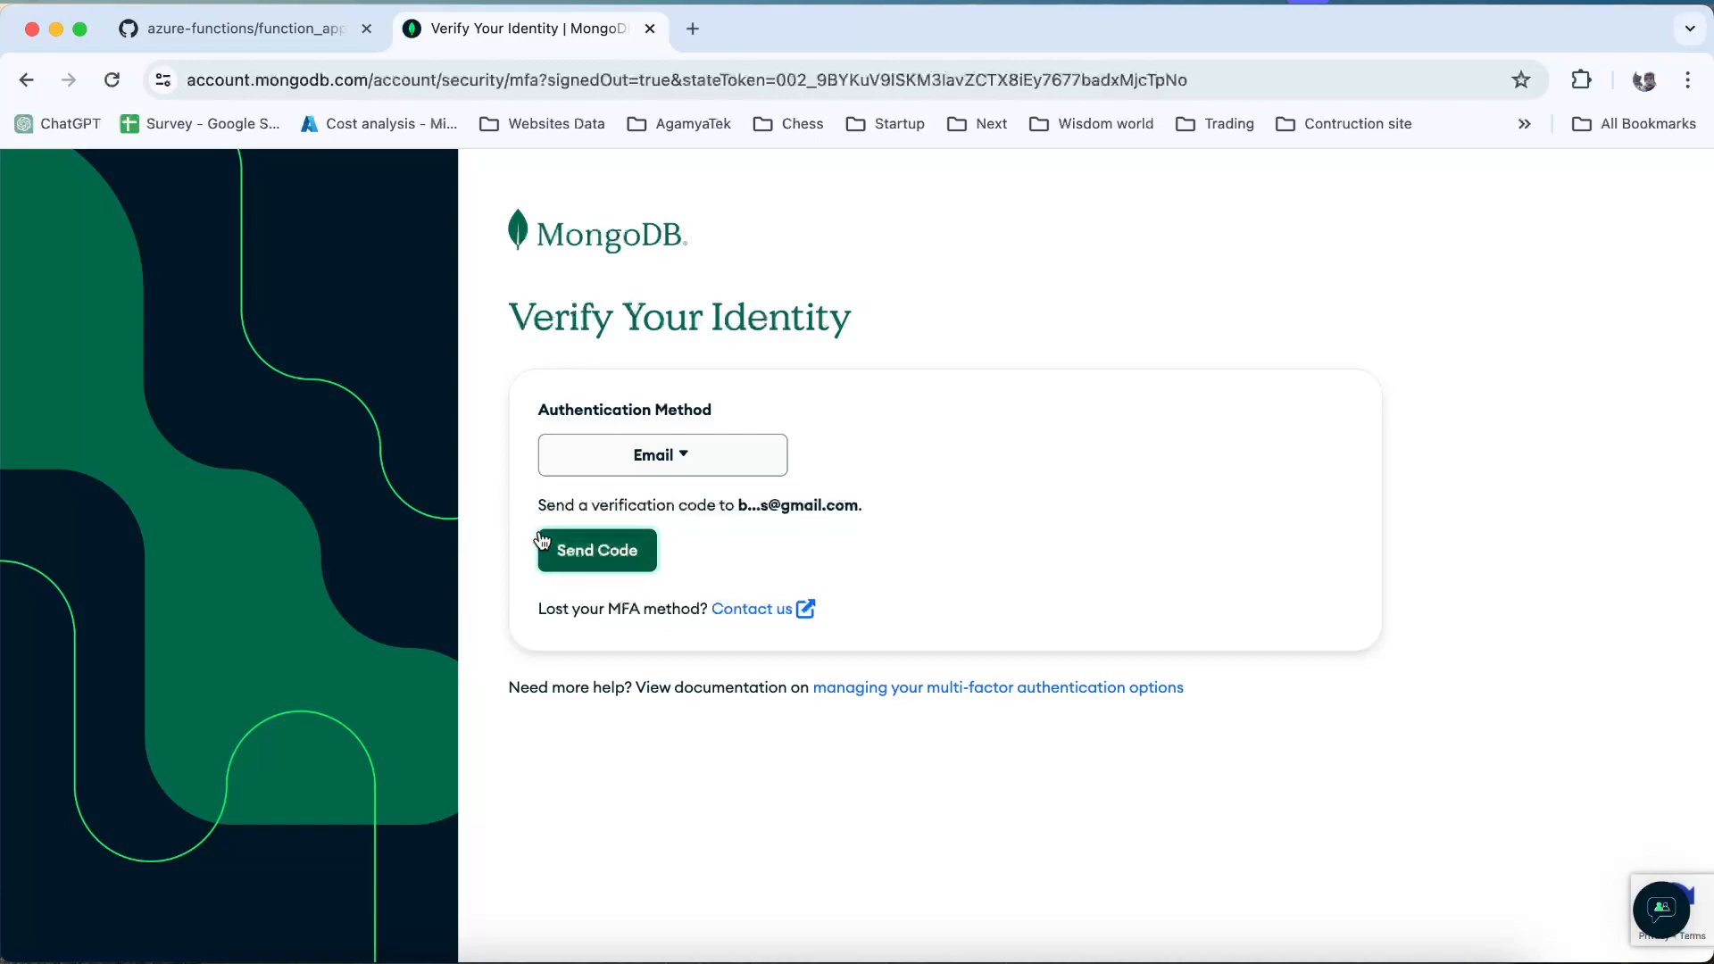
click(559, 553)
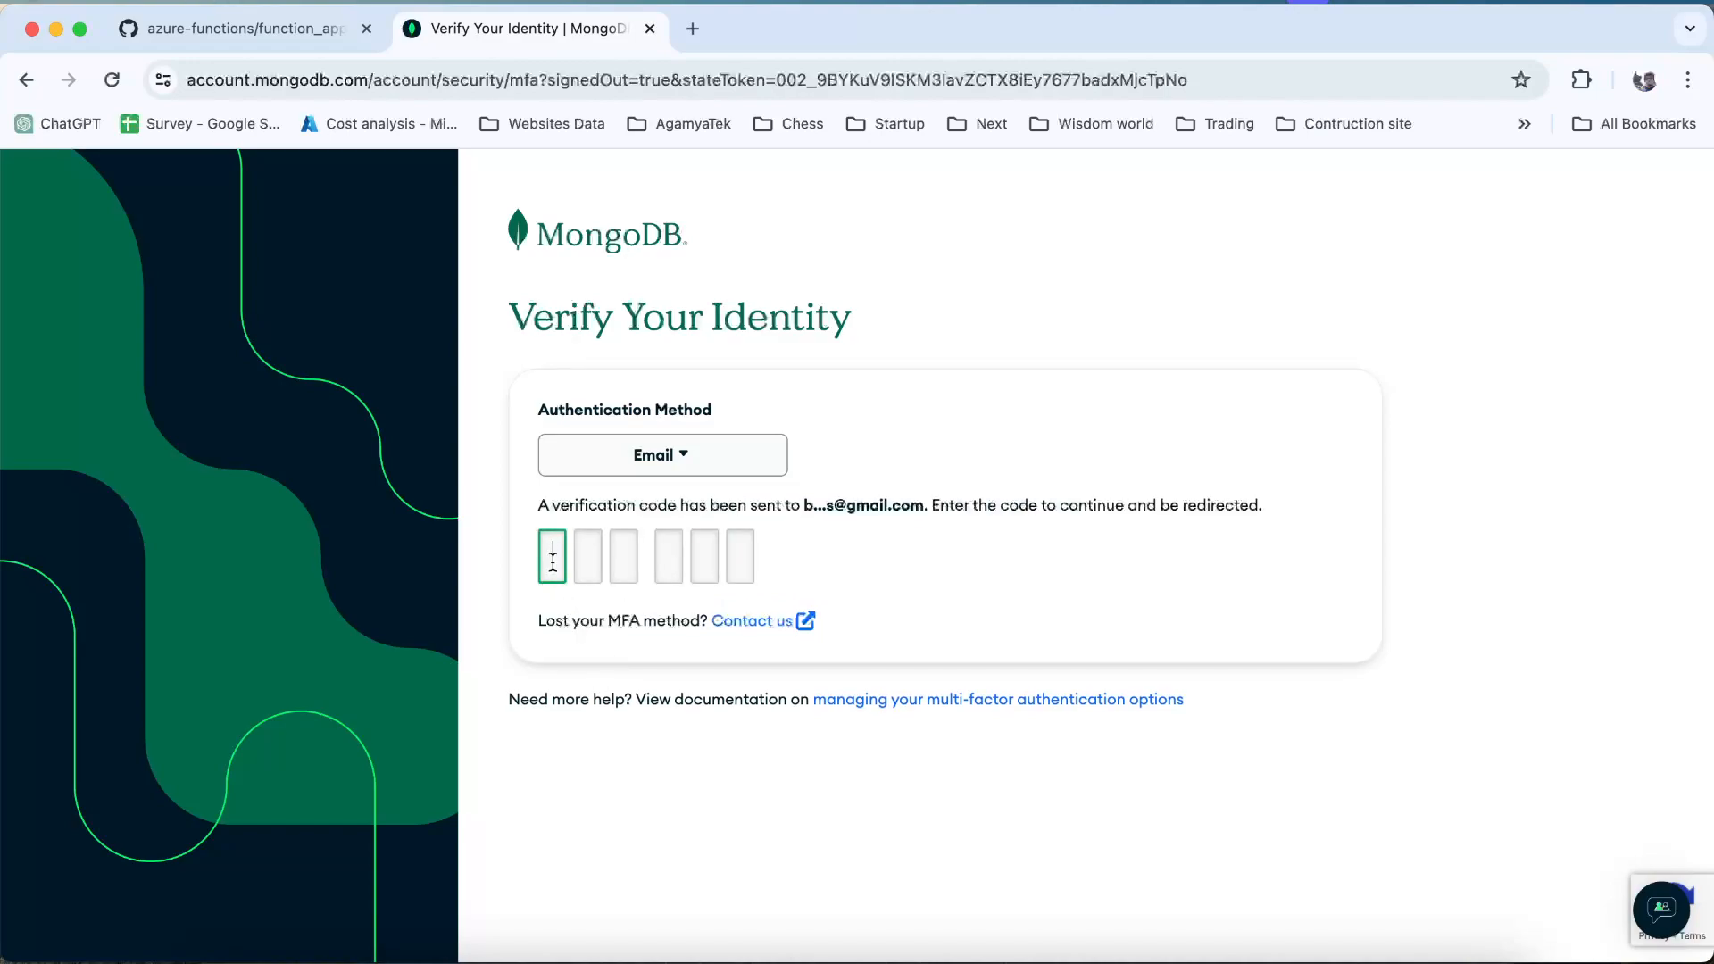
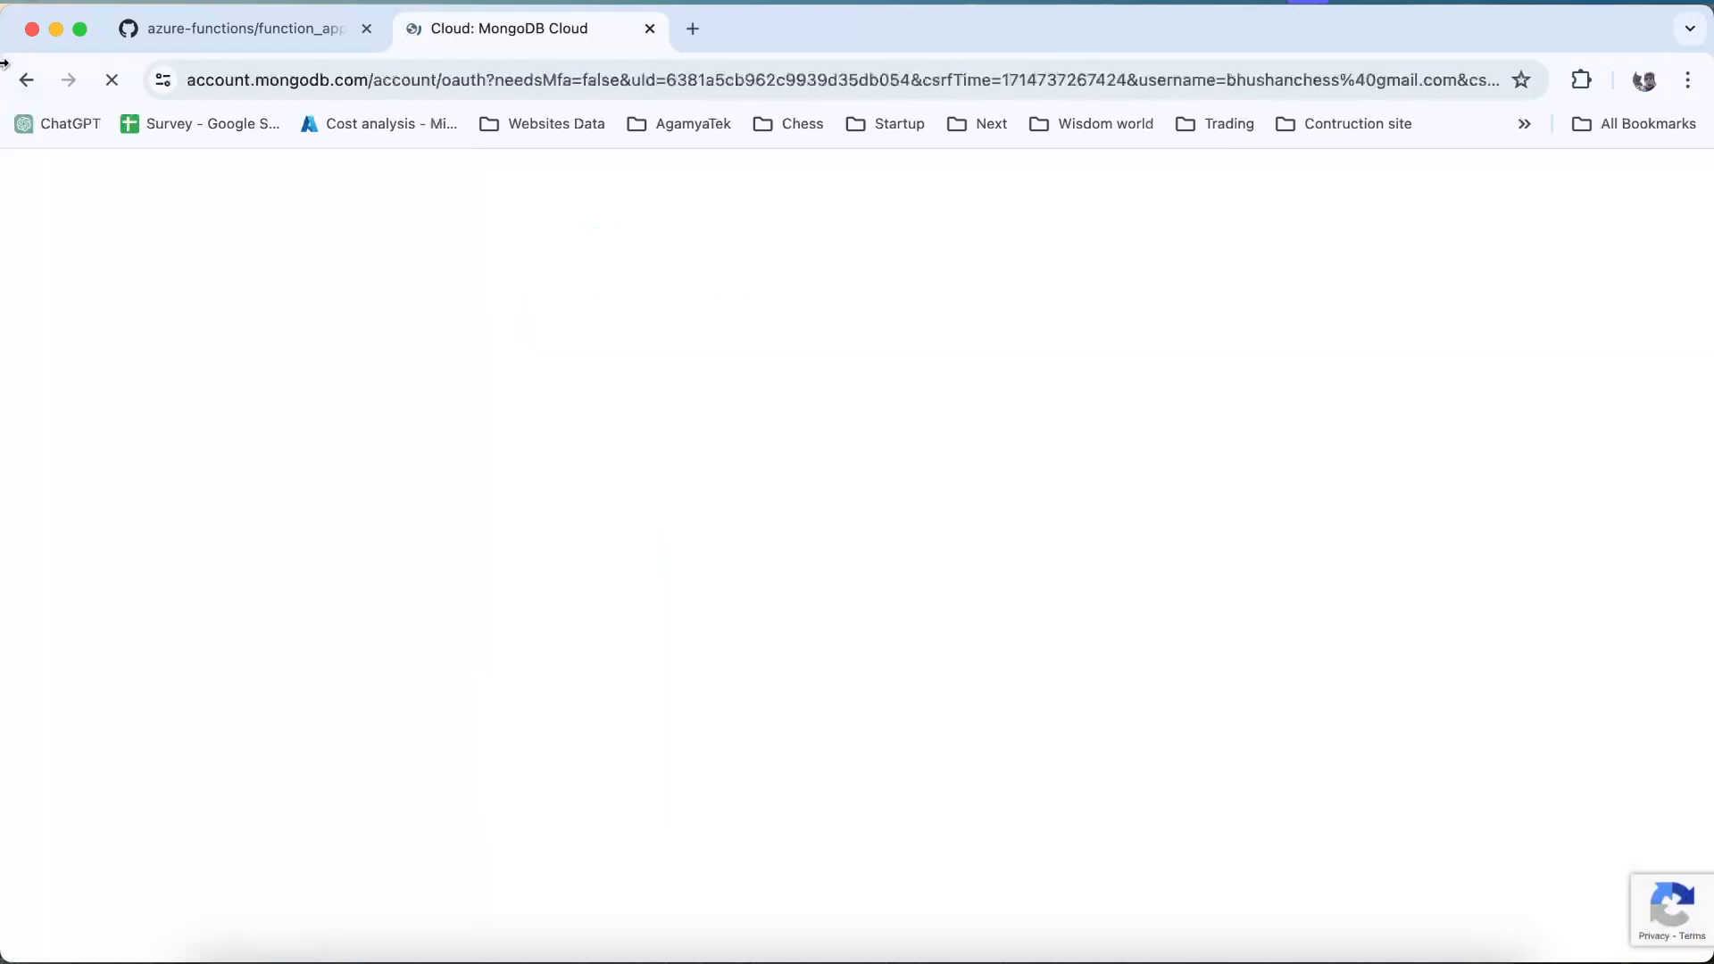
- Resize the browser window slightly narrower so that a strip of the desktop stays uncovered beside it
drag(1, 75, 135, 75)
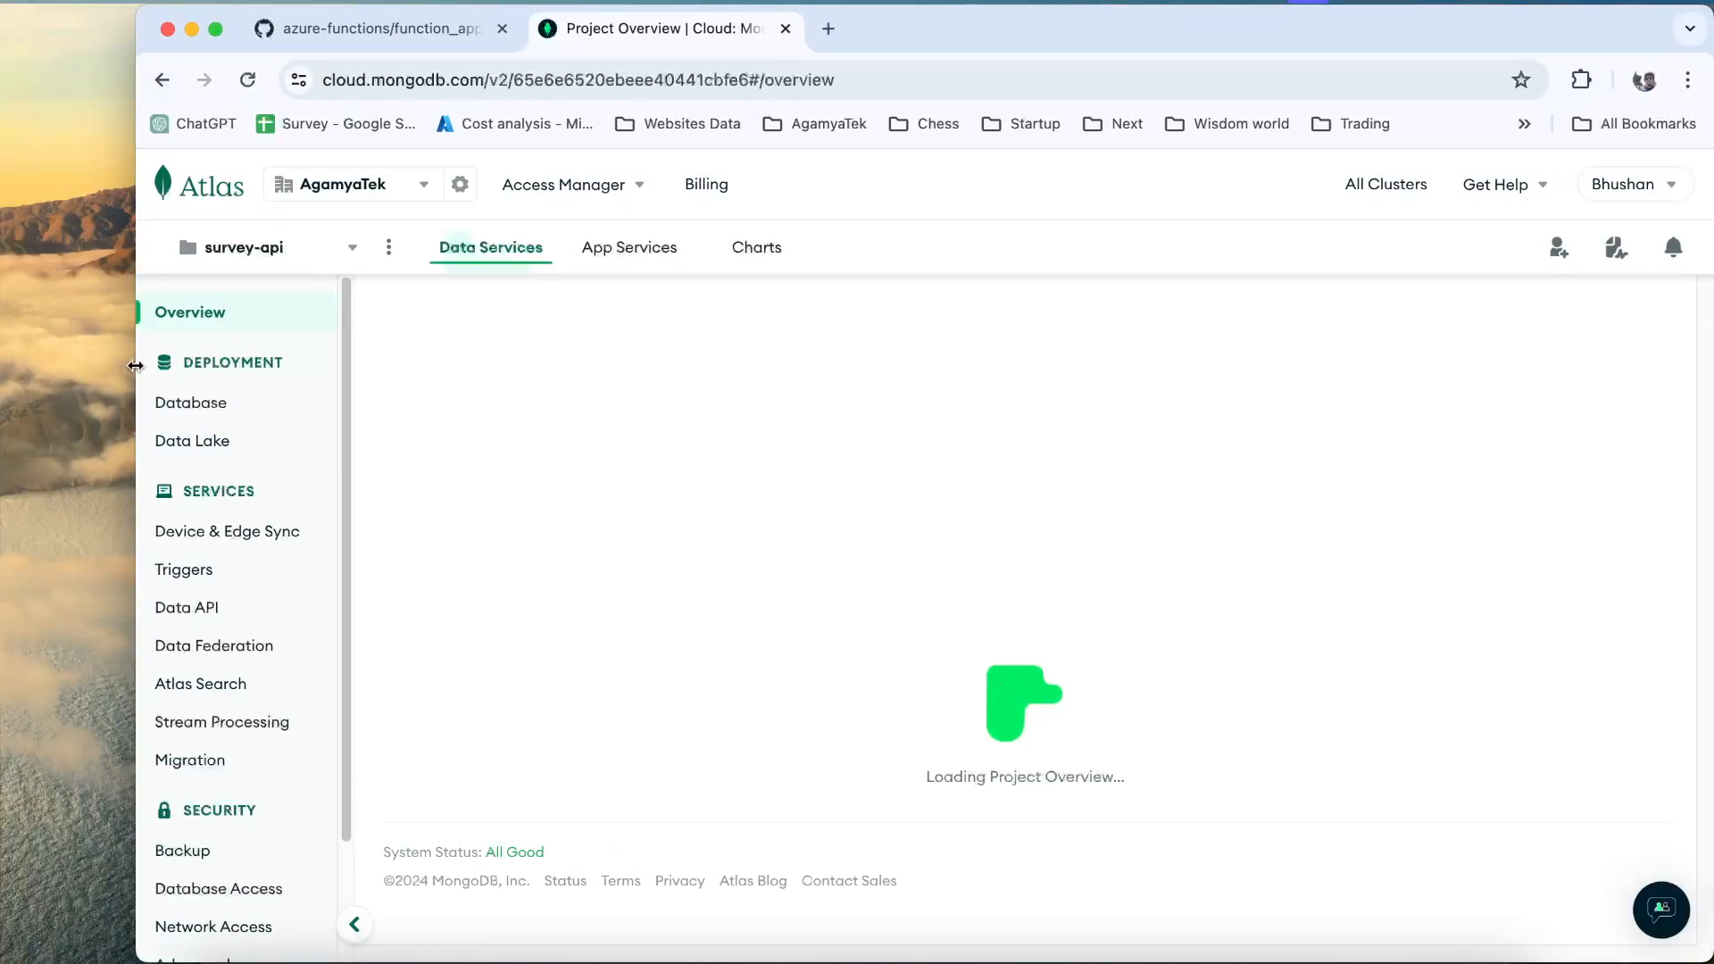
drag(136, 366, 214, 409)
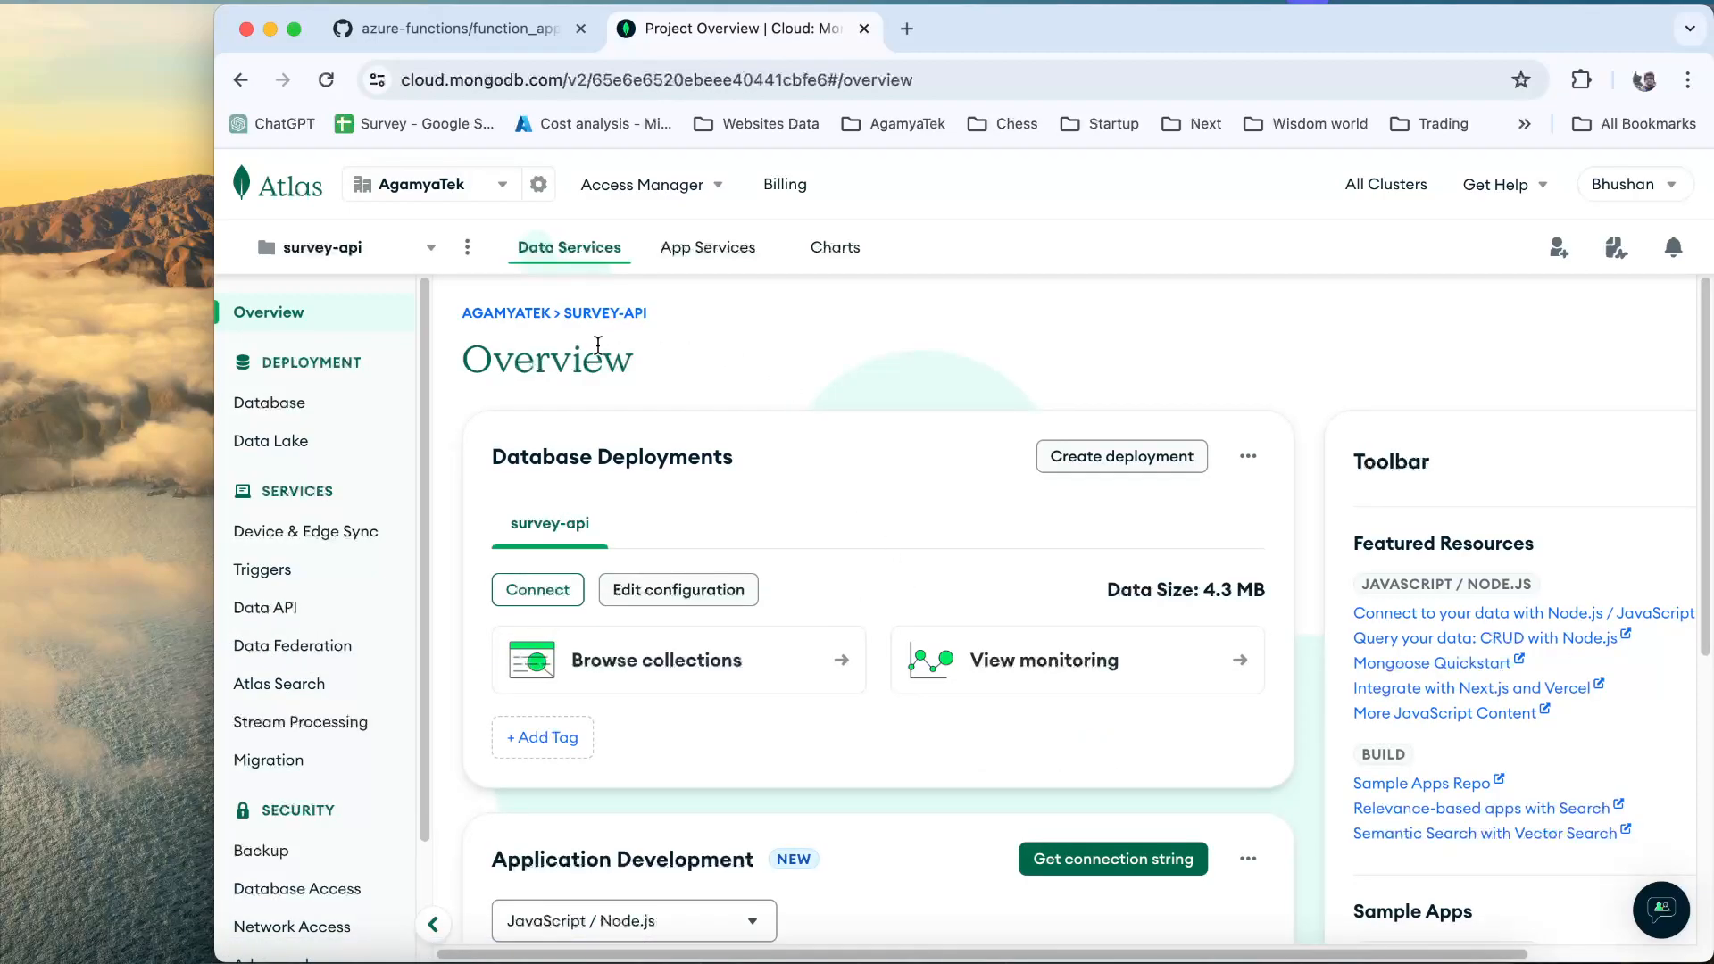
drag(214, 454, 126, 446)
click(353, 255)
click(373, 187)
click(376, 192)
click(877, 214)
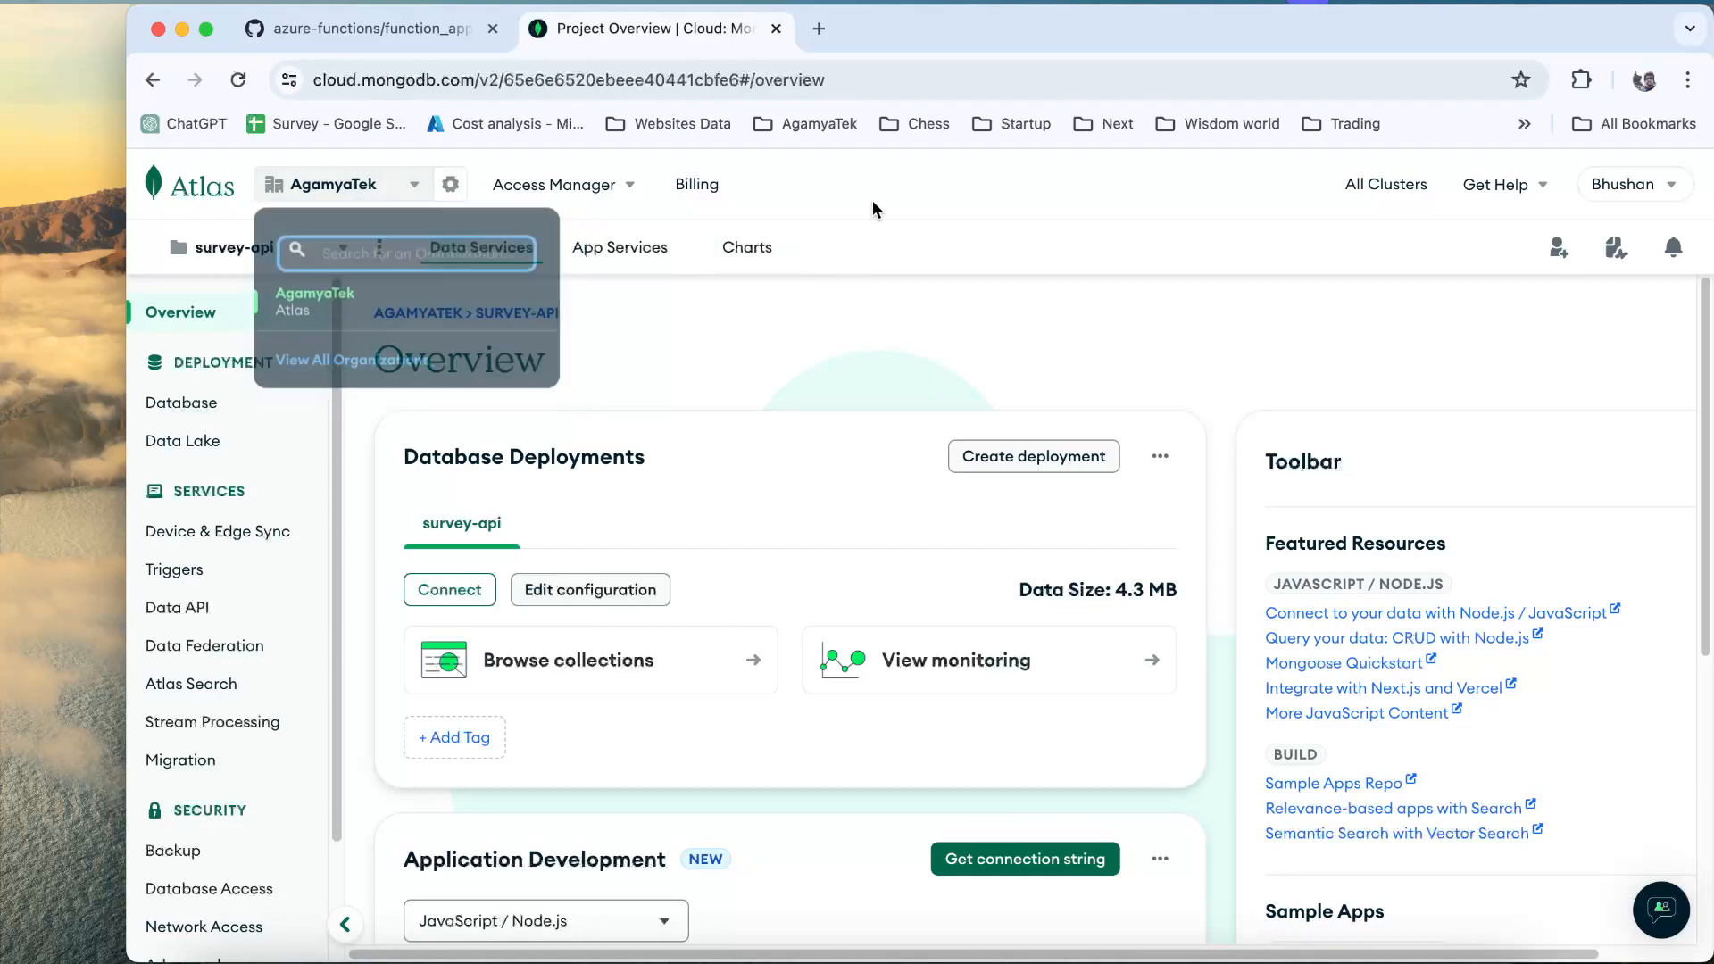
- Create a new project named CRUD-mic without tags, keeping the current account as its Project Owner
click(334, 259)
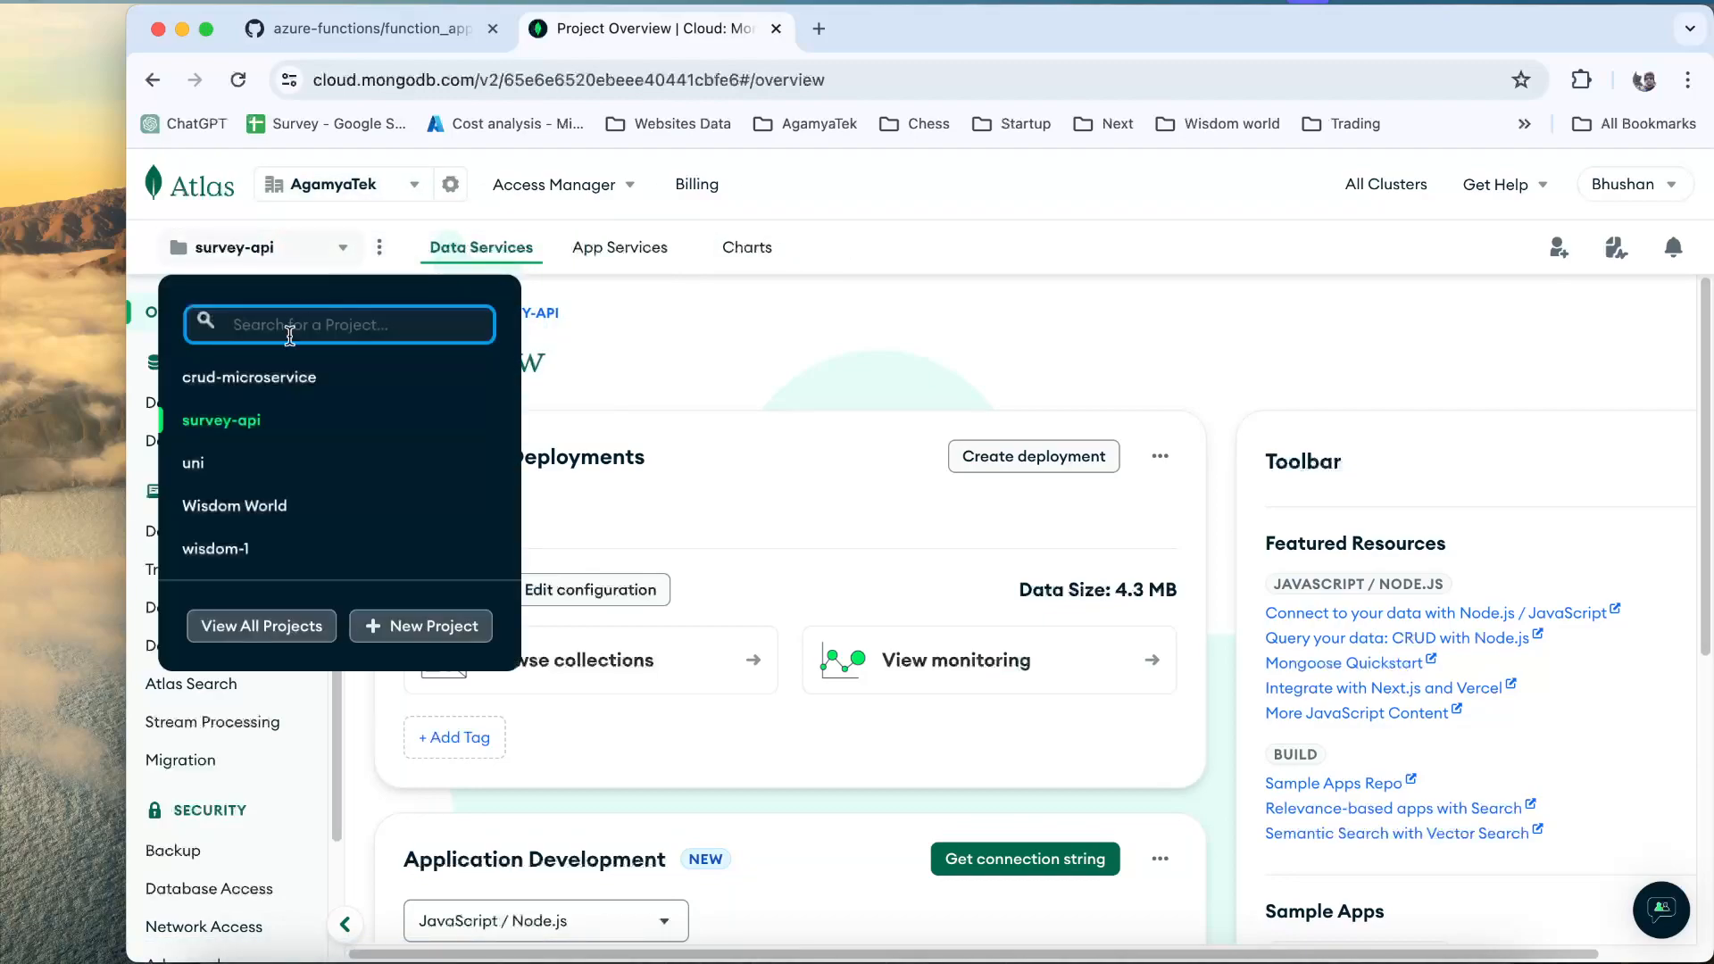
click(384, 626)
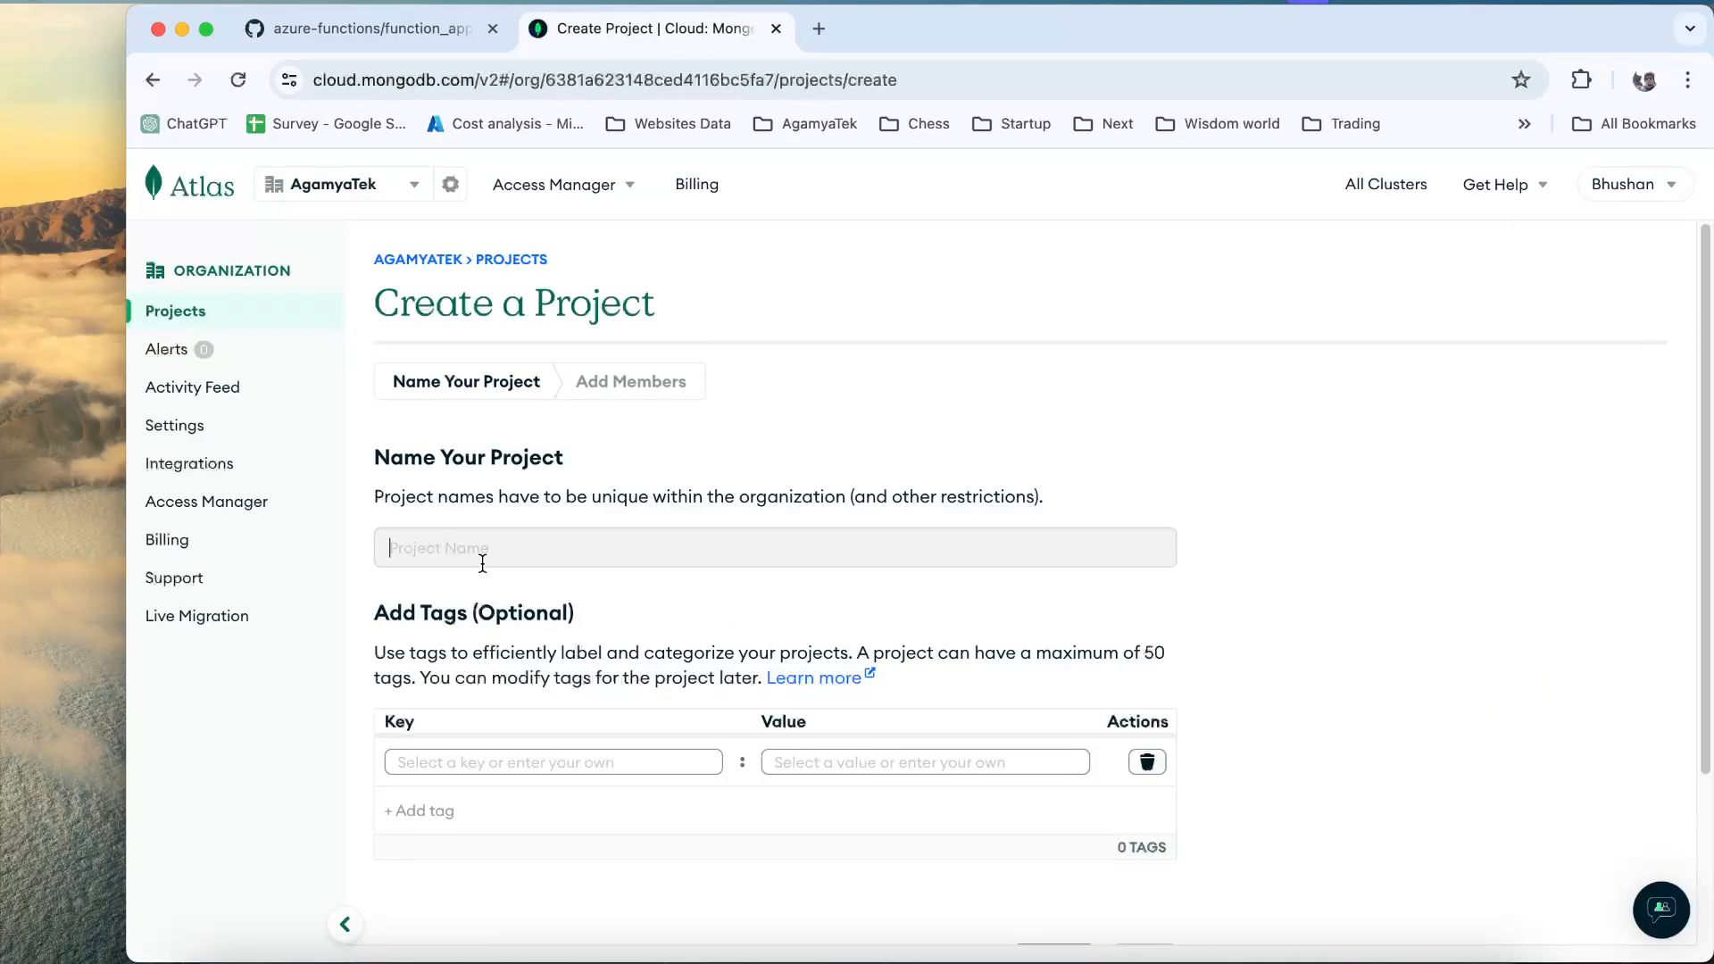
text(CRUD-mic)
scroll(514, 588, down, 3)
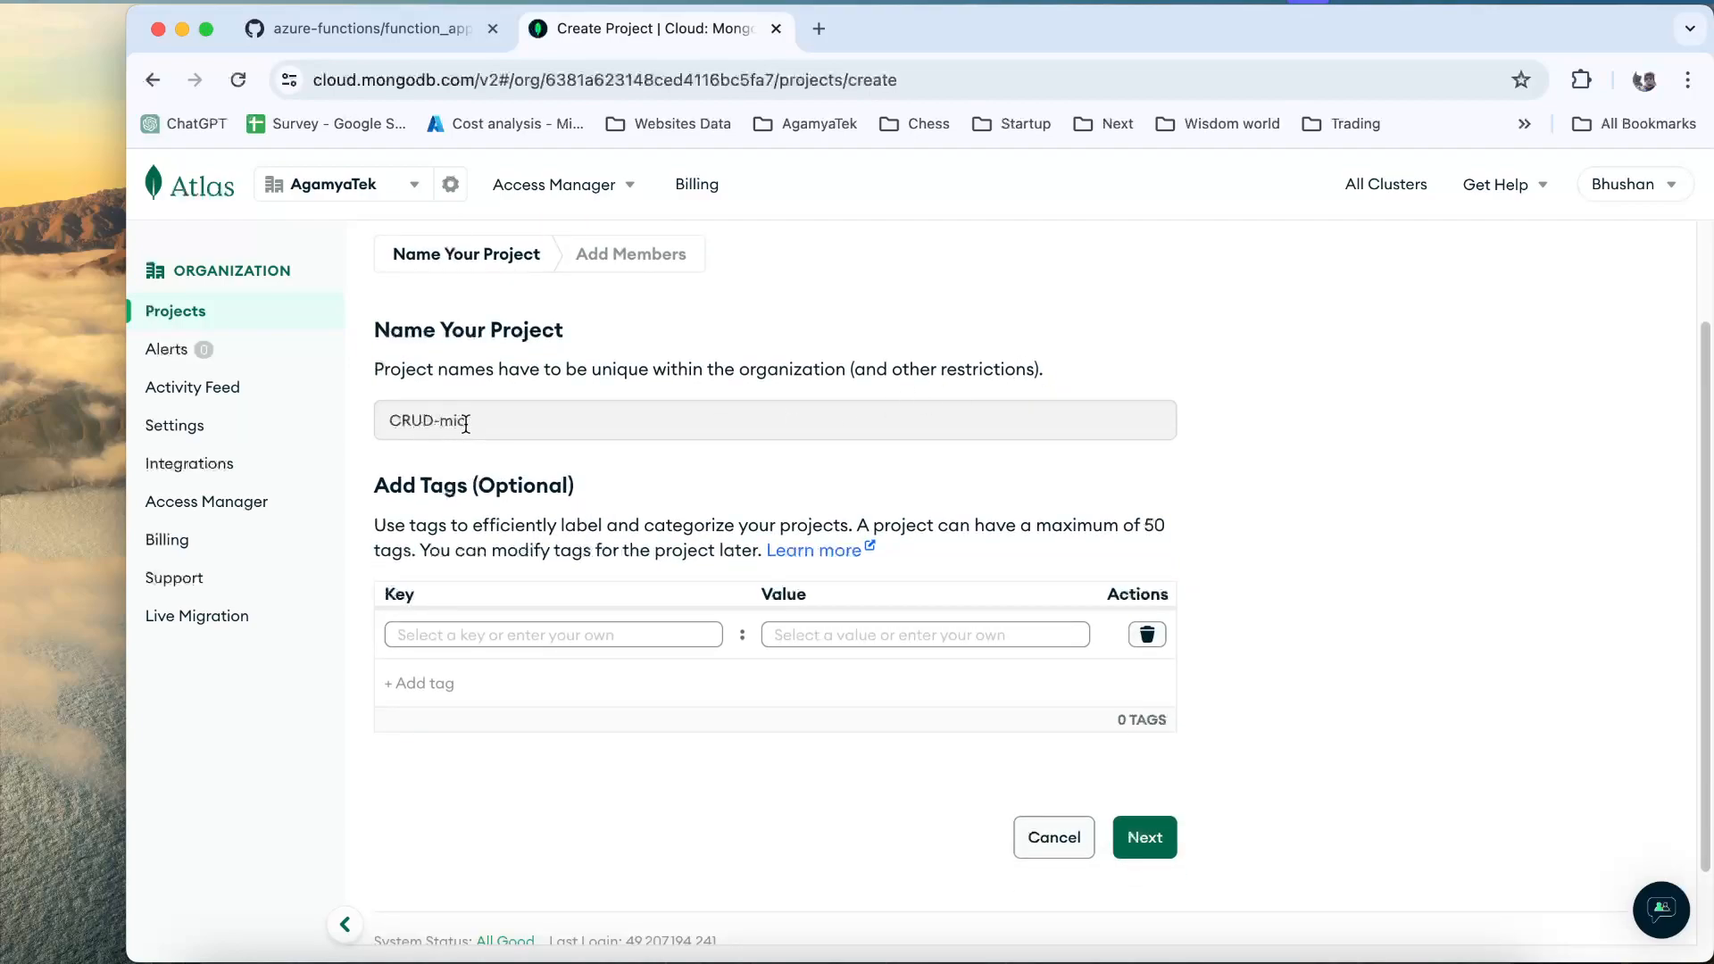
click(1143, 837)
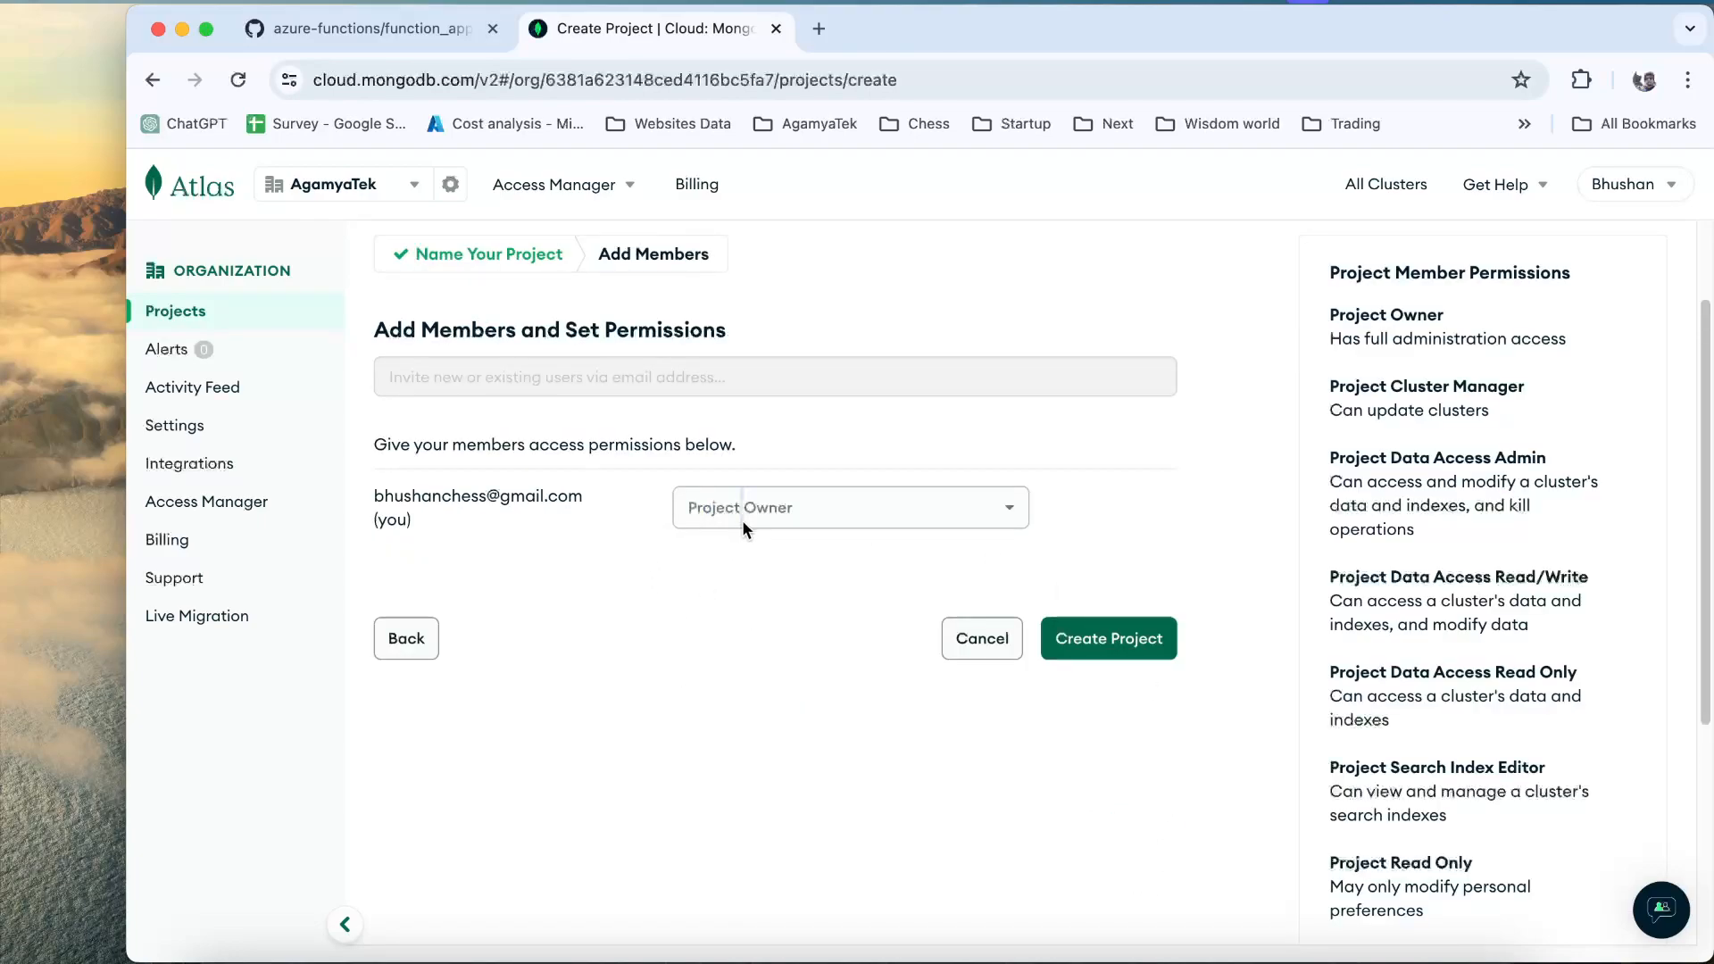
click(568, 384)
click(583, 554)
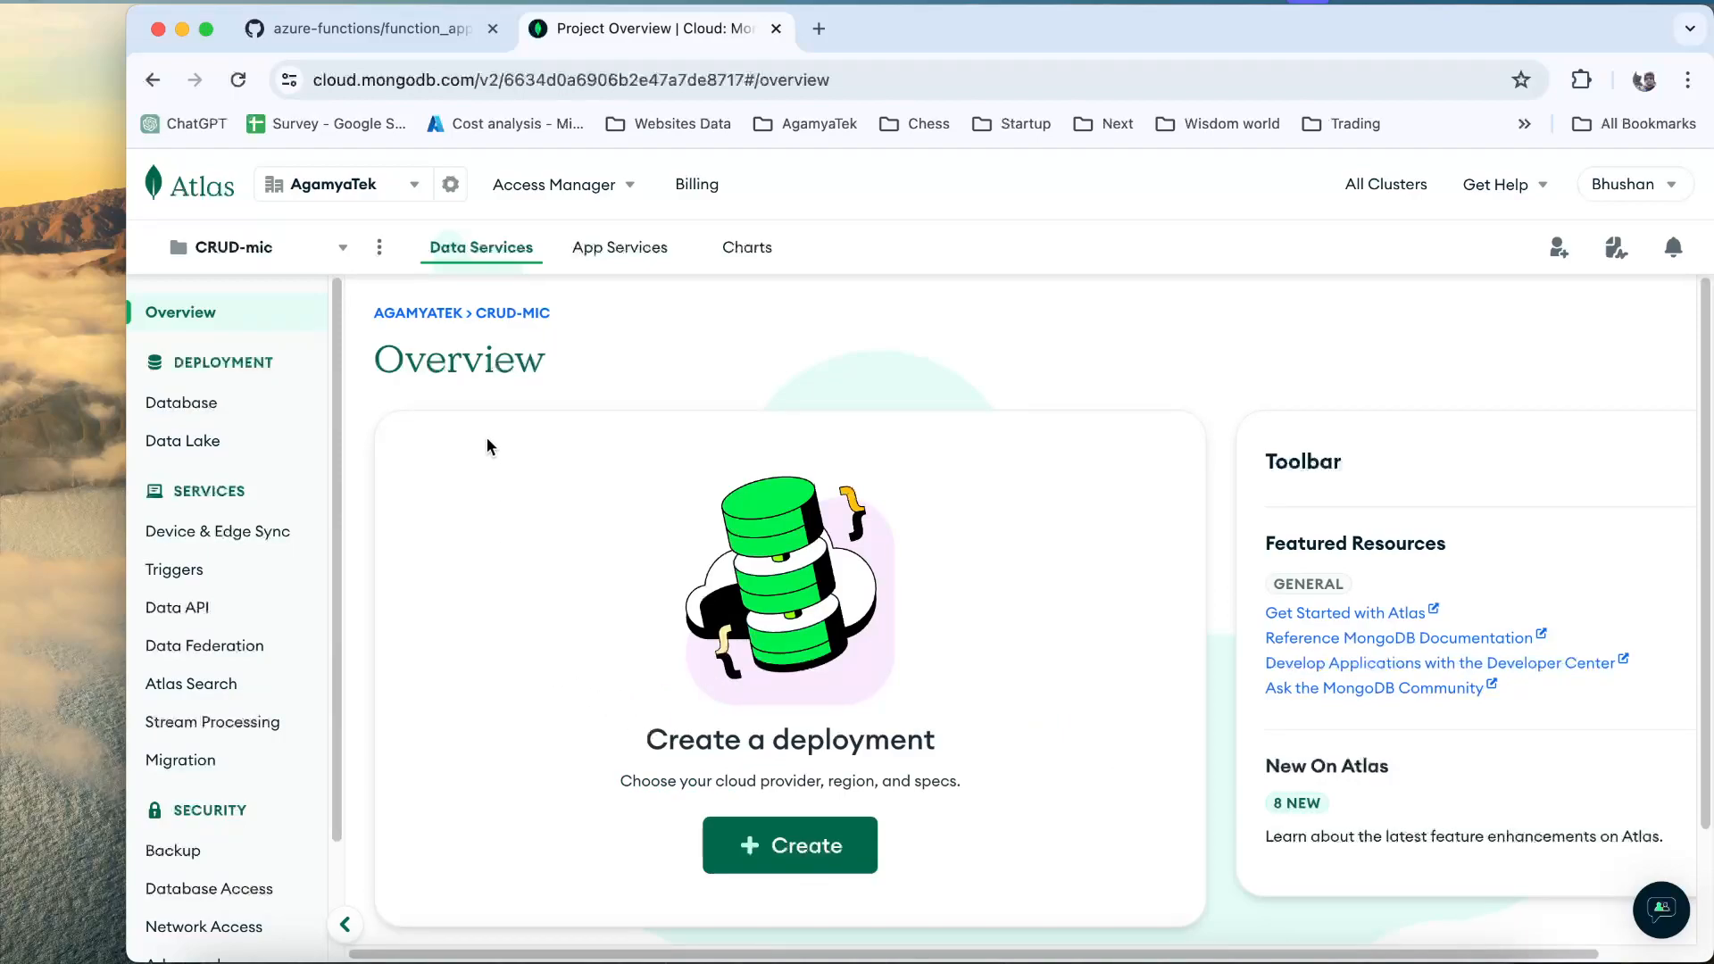
- Examine the CRUD-mic project's Database Access and Network Access pages and return to the project overview
scroll(227, 695, down, 2)
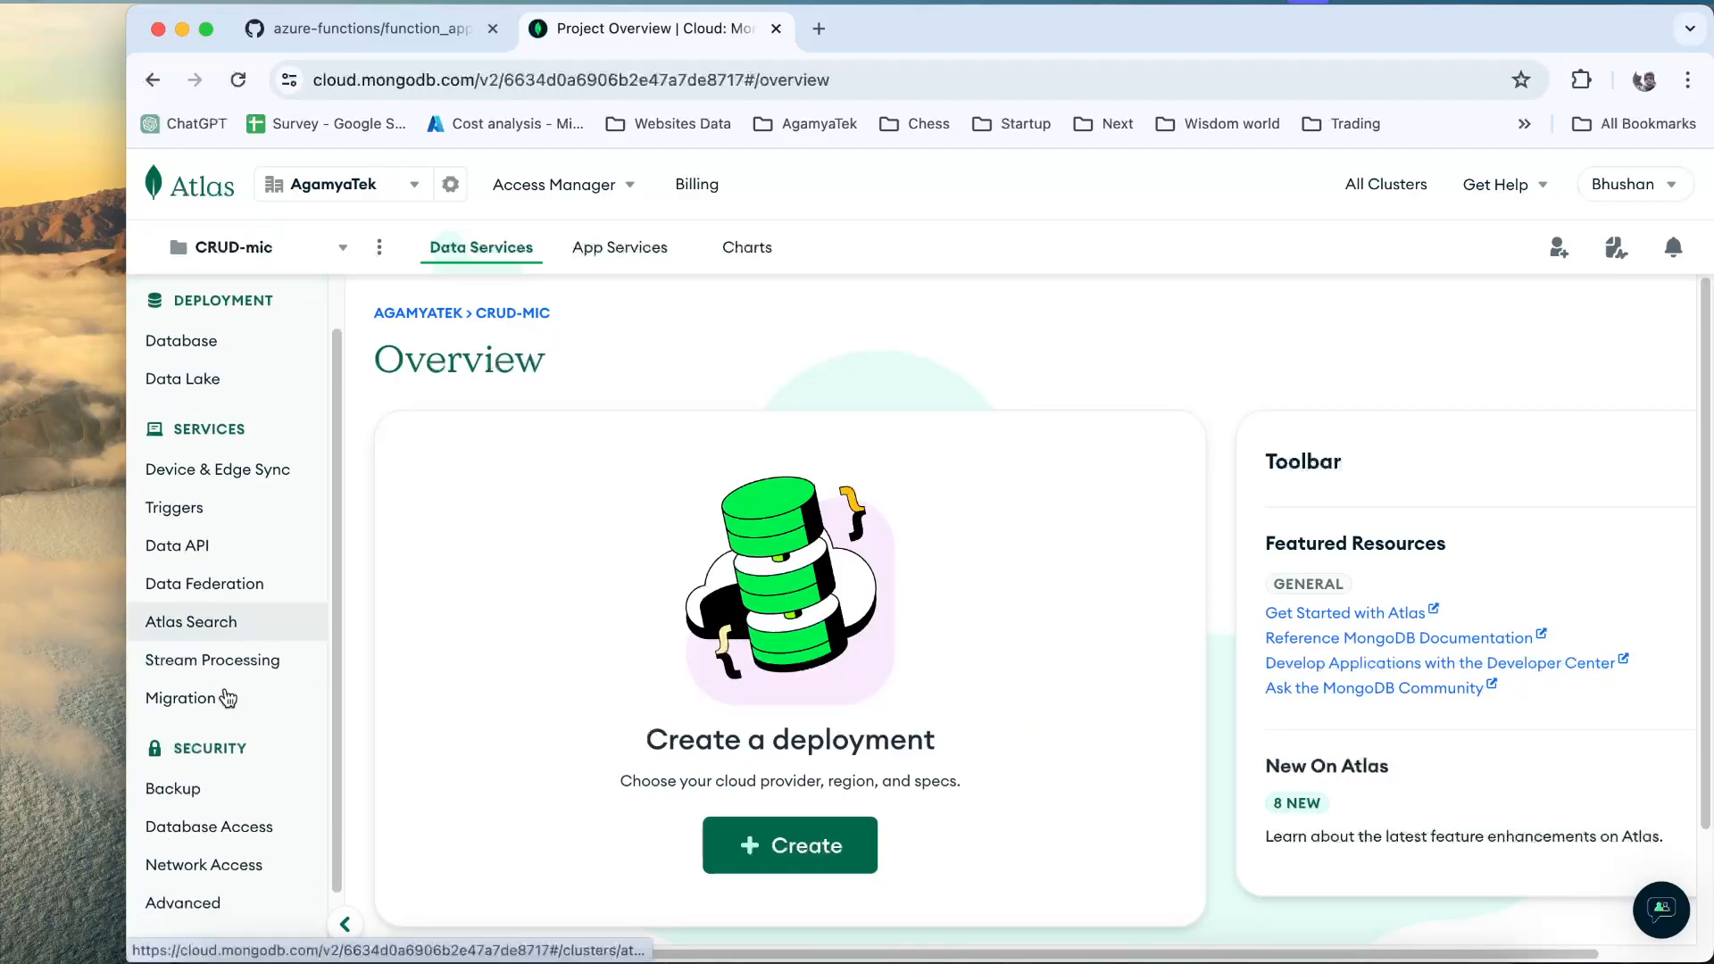
click(214, 795)
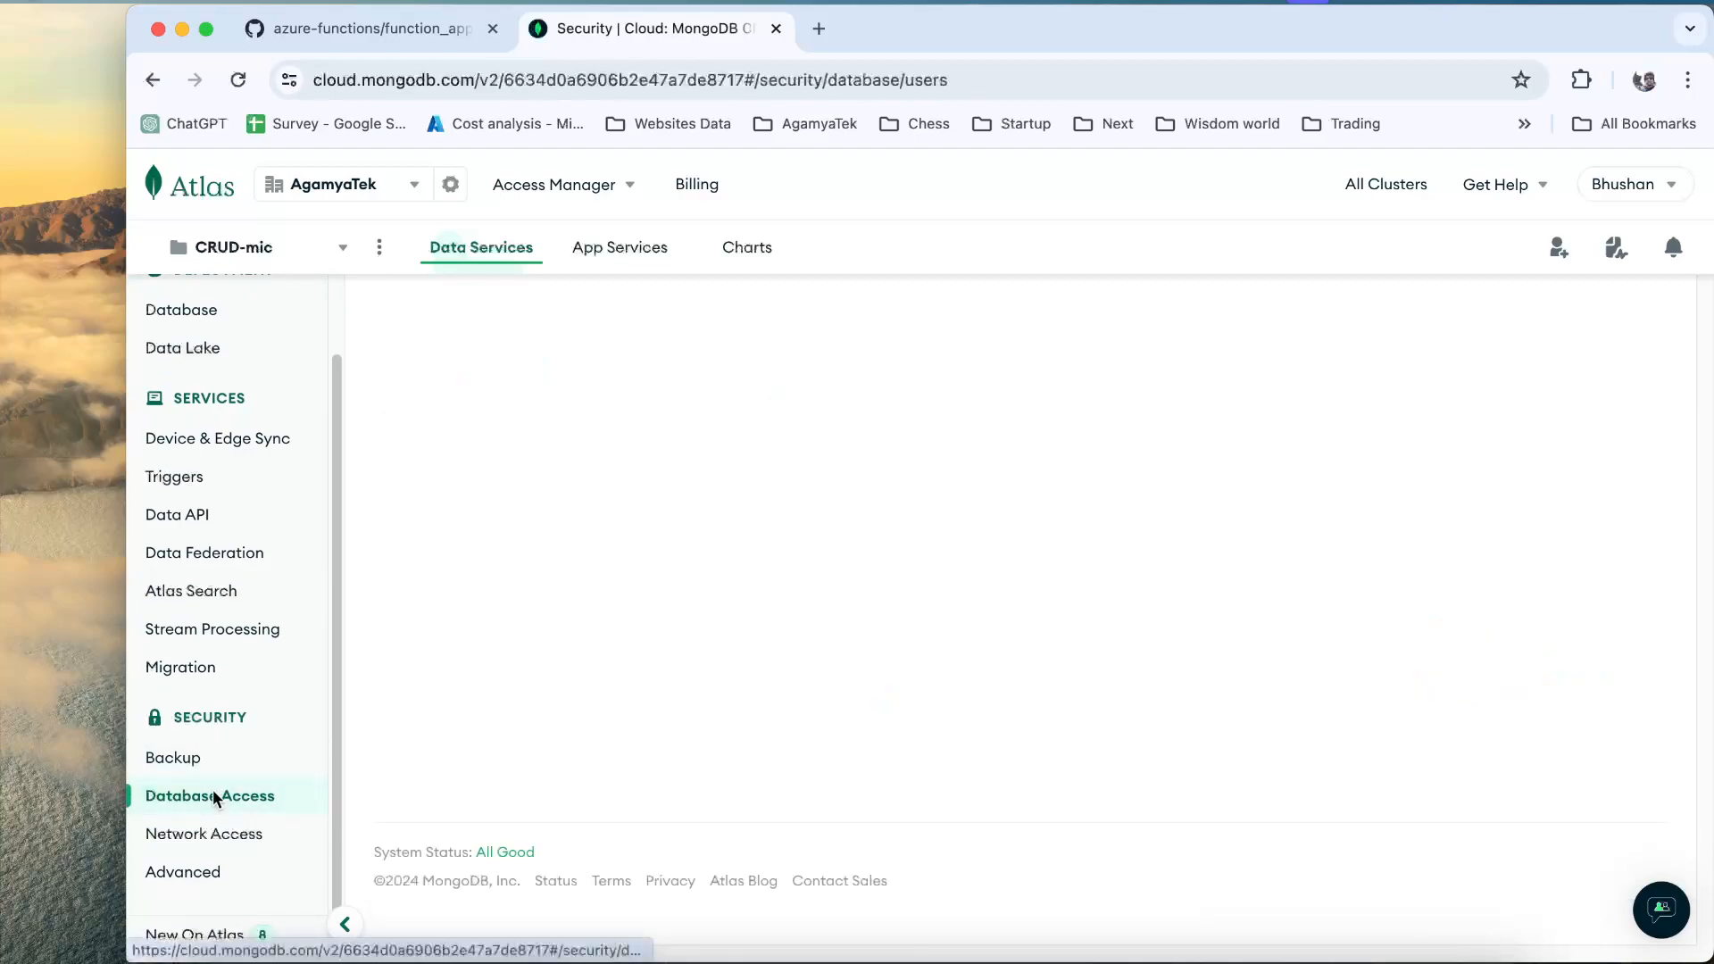
scroll(793, 658, down, 3)
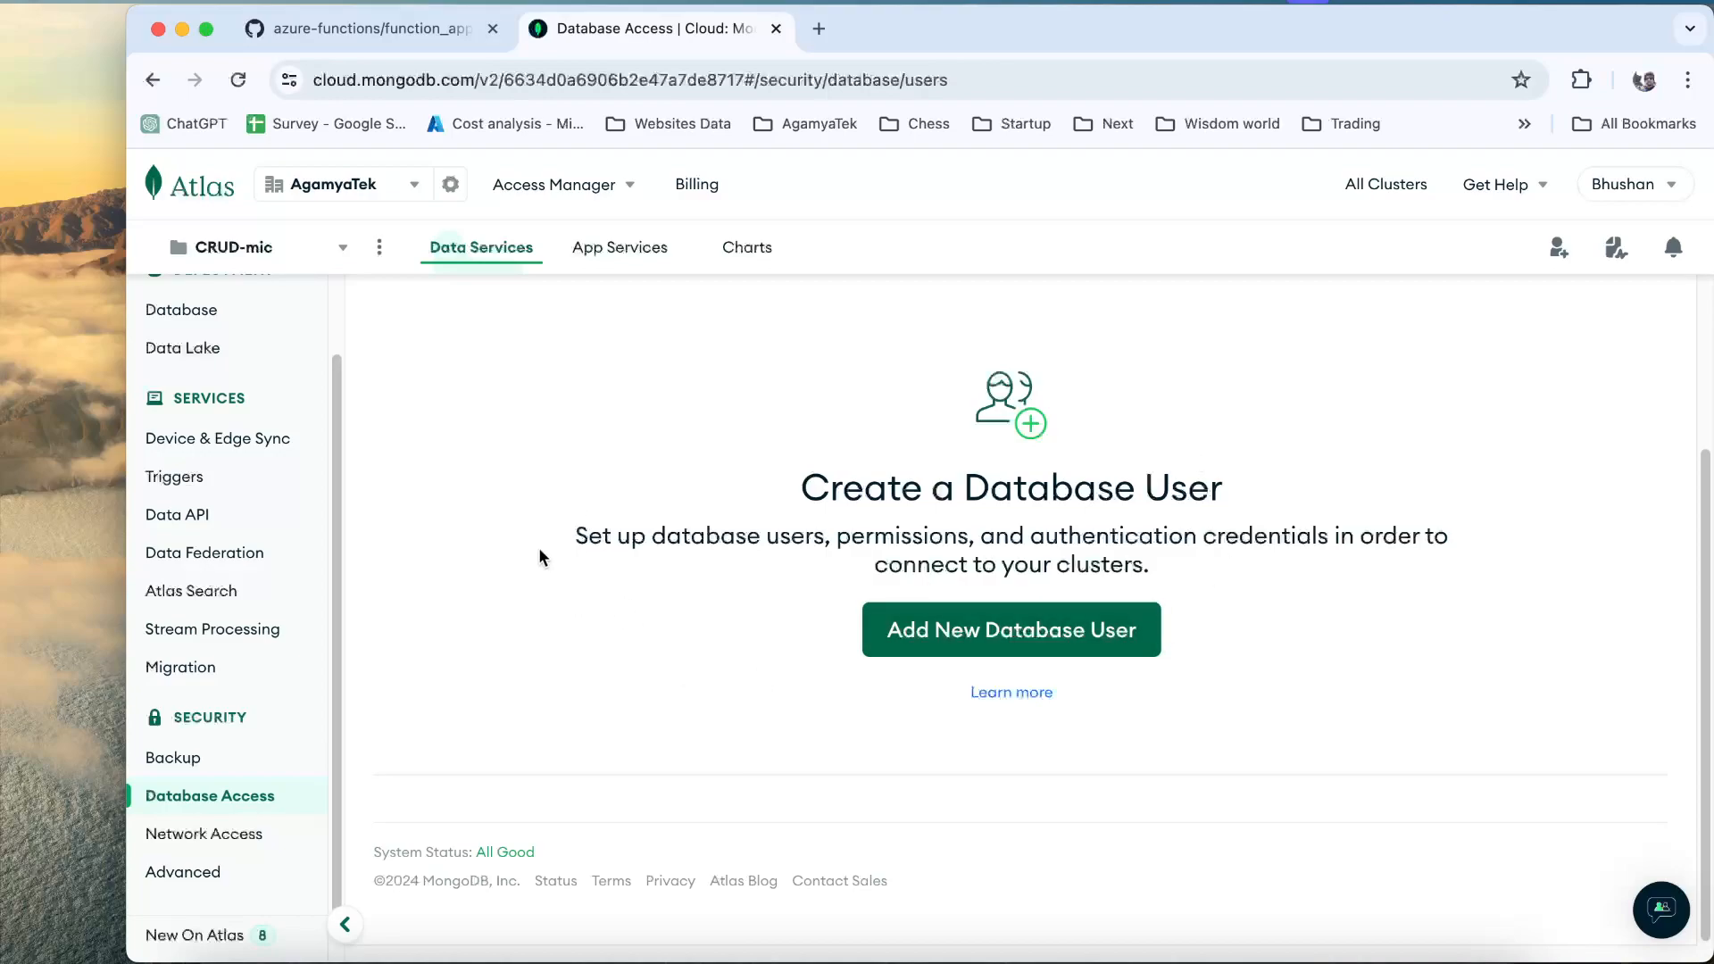
click(217, 847)
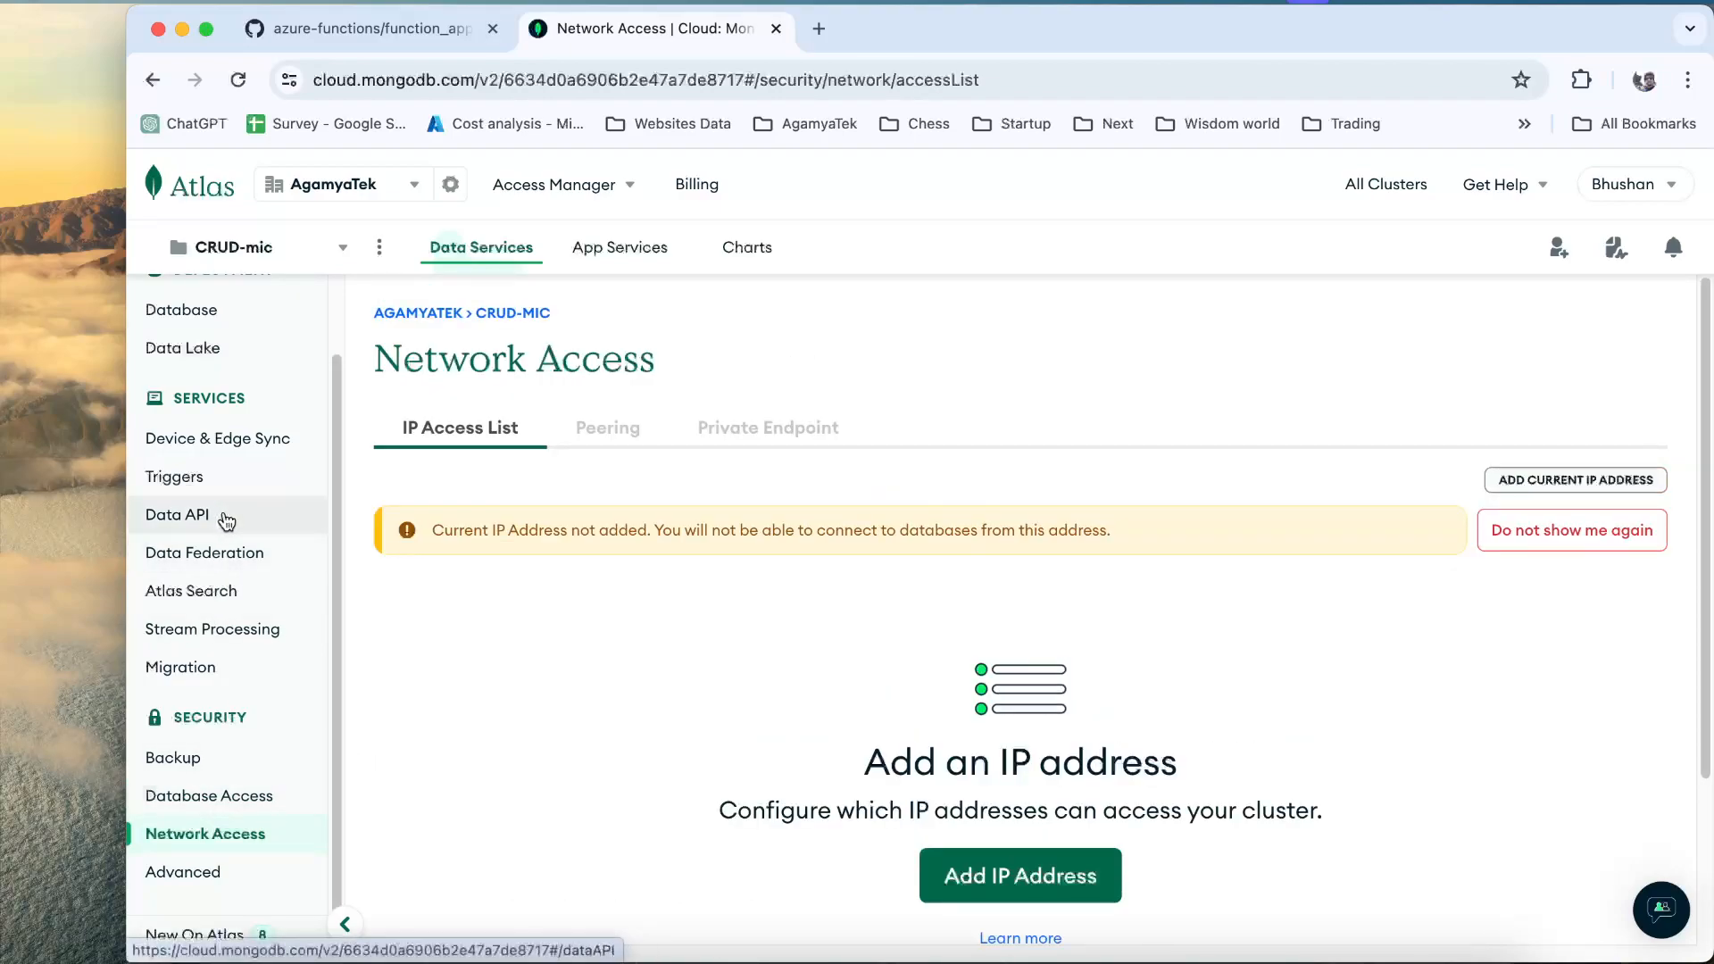
scroll(222, 471, up, 2)
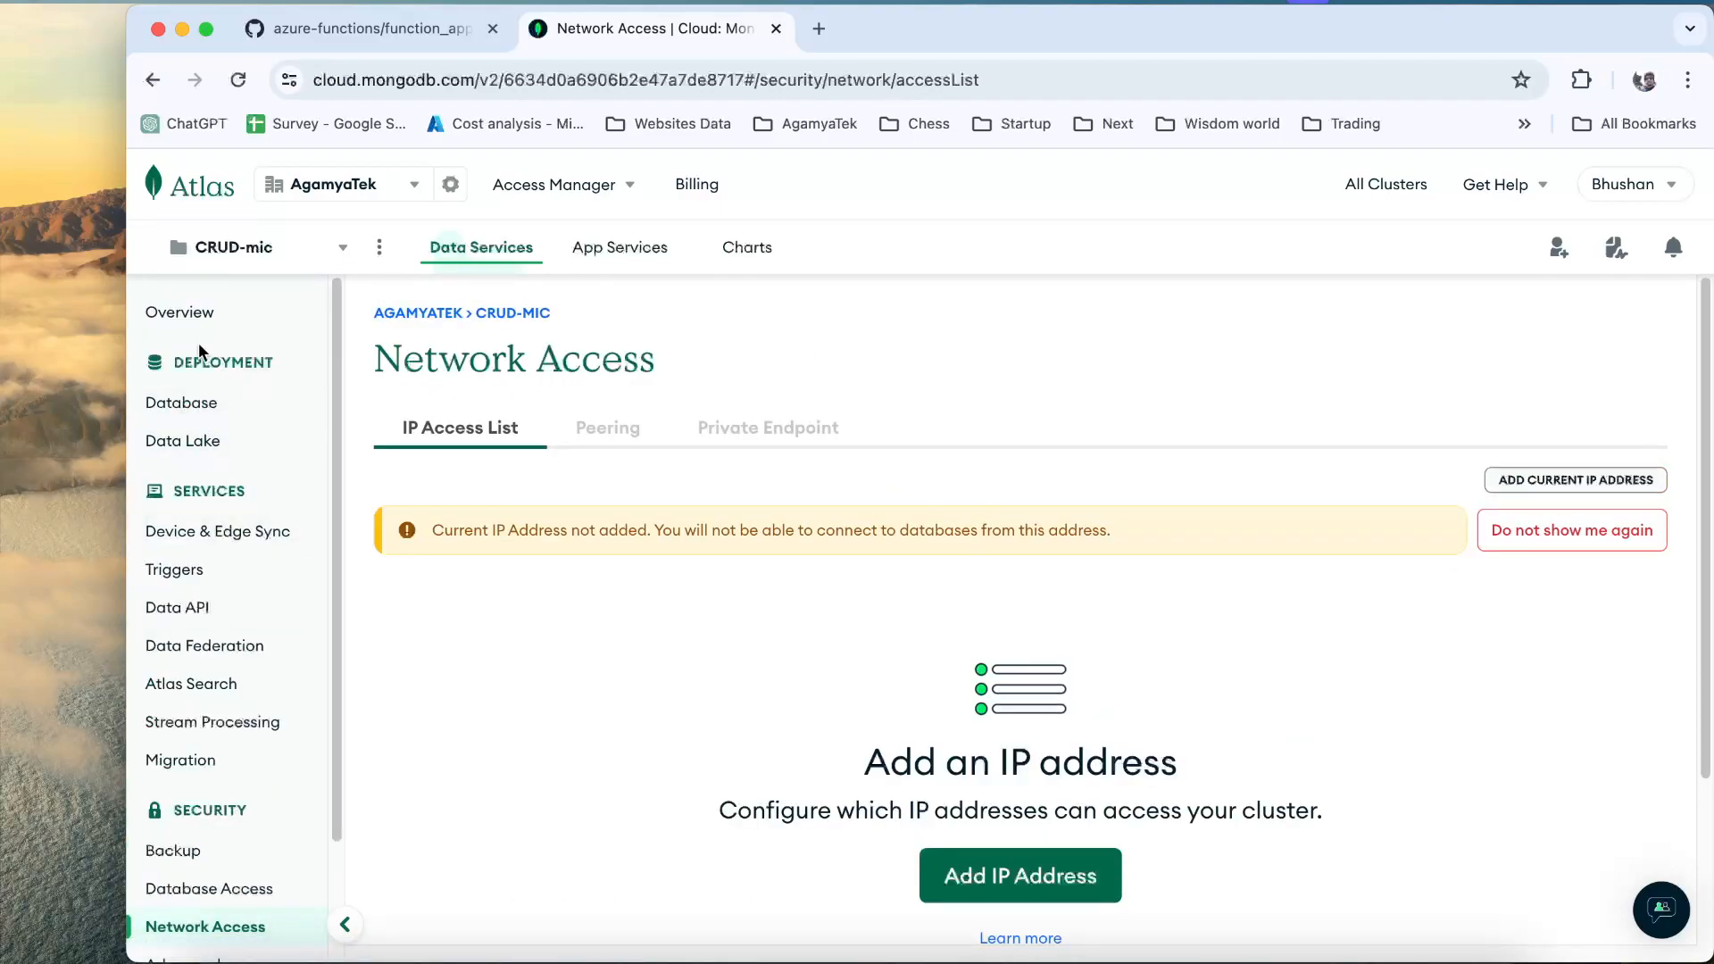
click(205, 312)
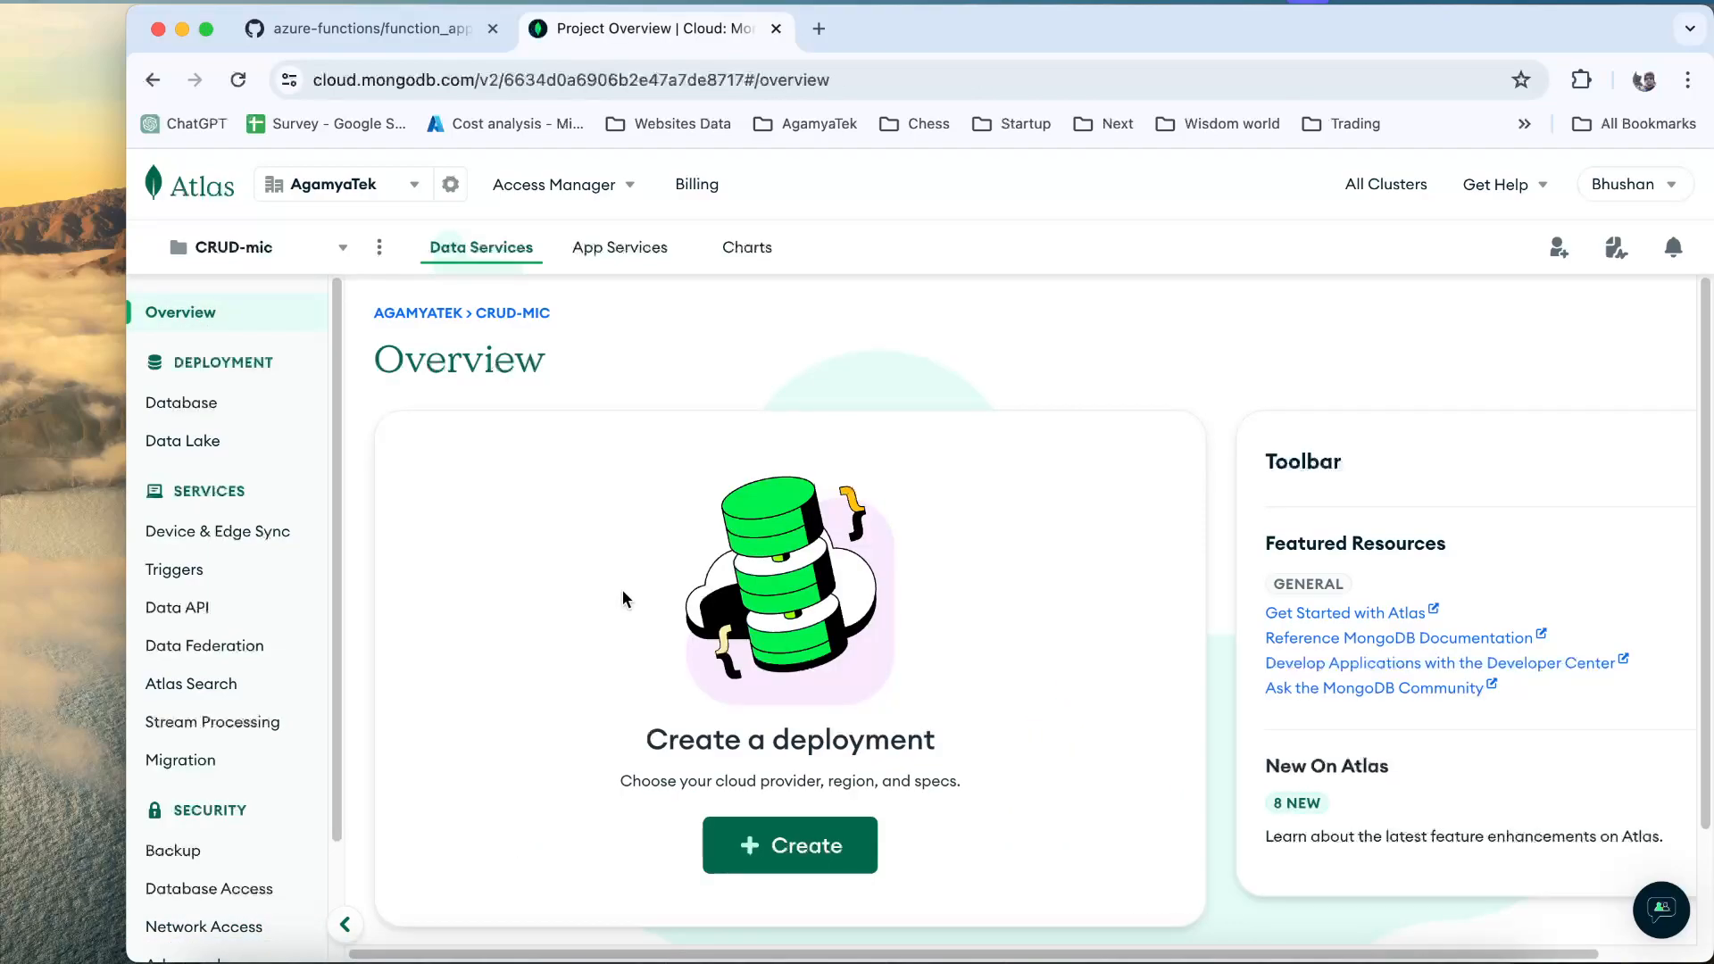
scroll(623, 596, down, 1)
scroll(537, 504, up, 1)
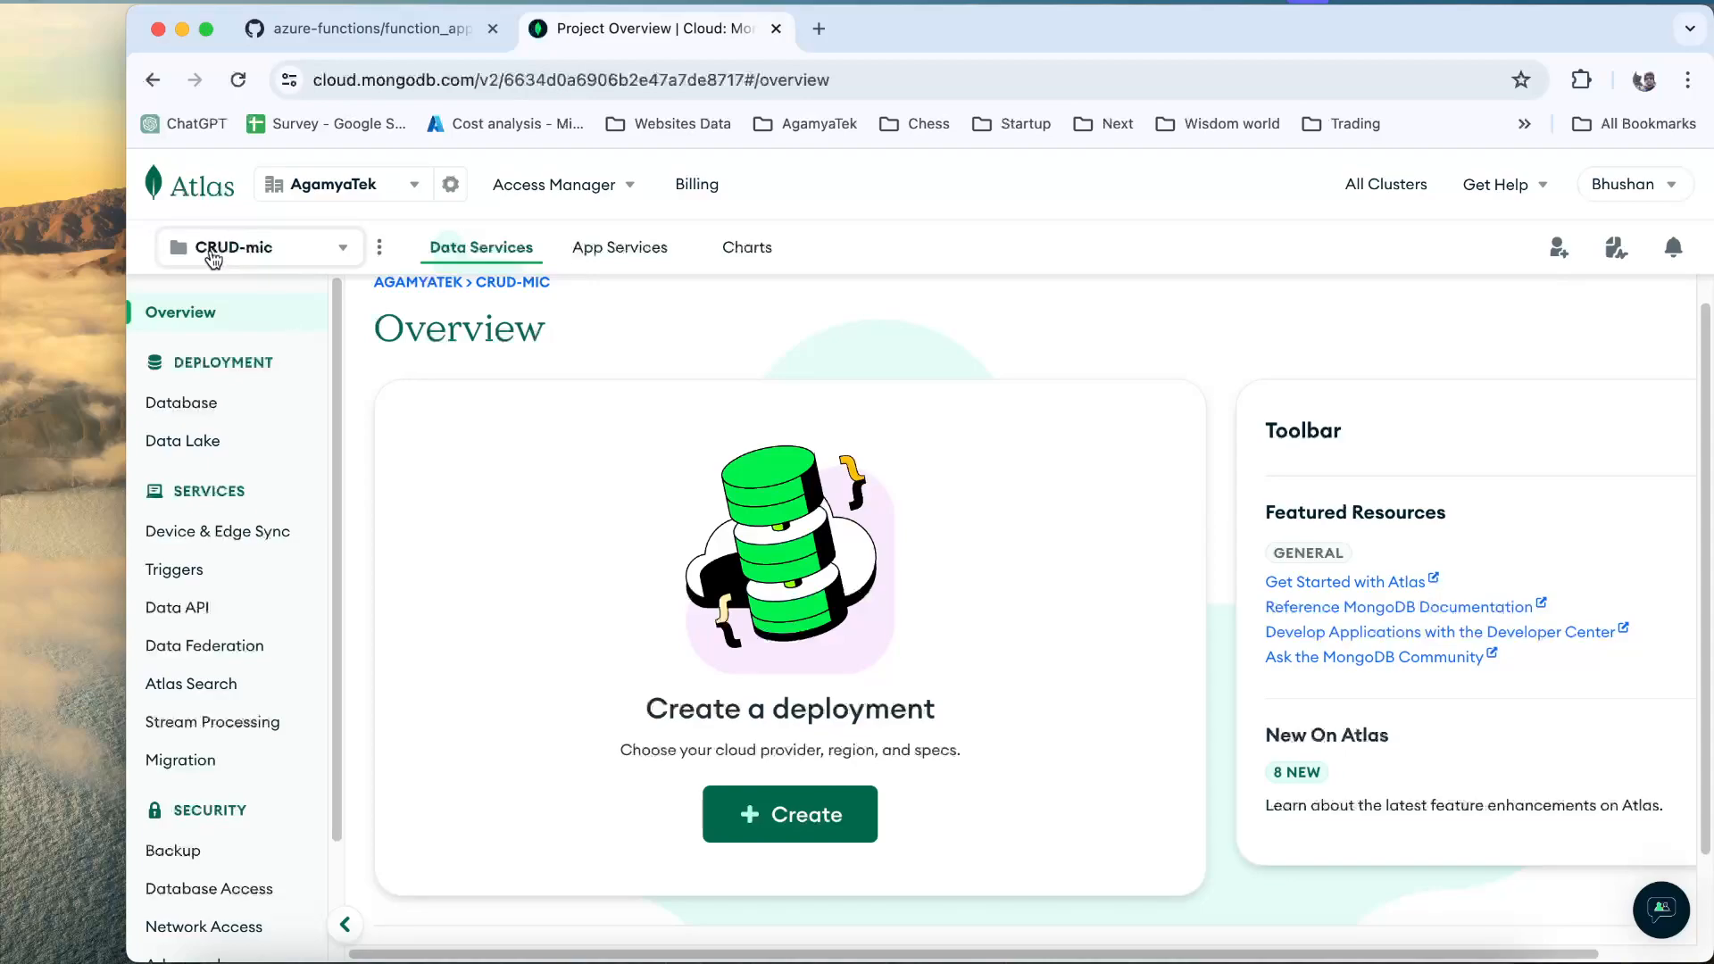
- Start a new database deployment with the free M0 template and name the cluster crud-mic
click(770, 832)
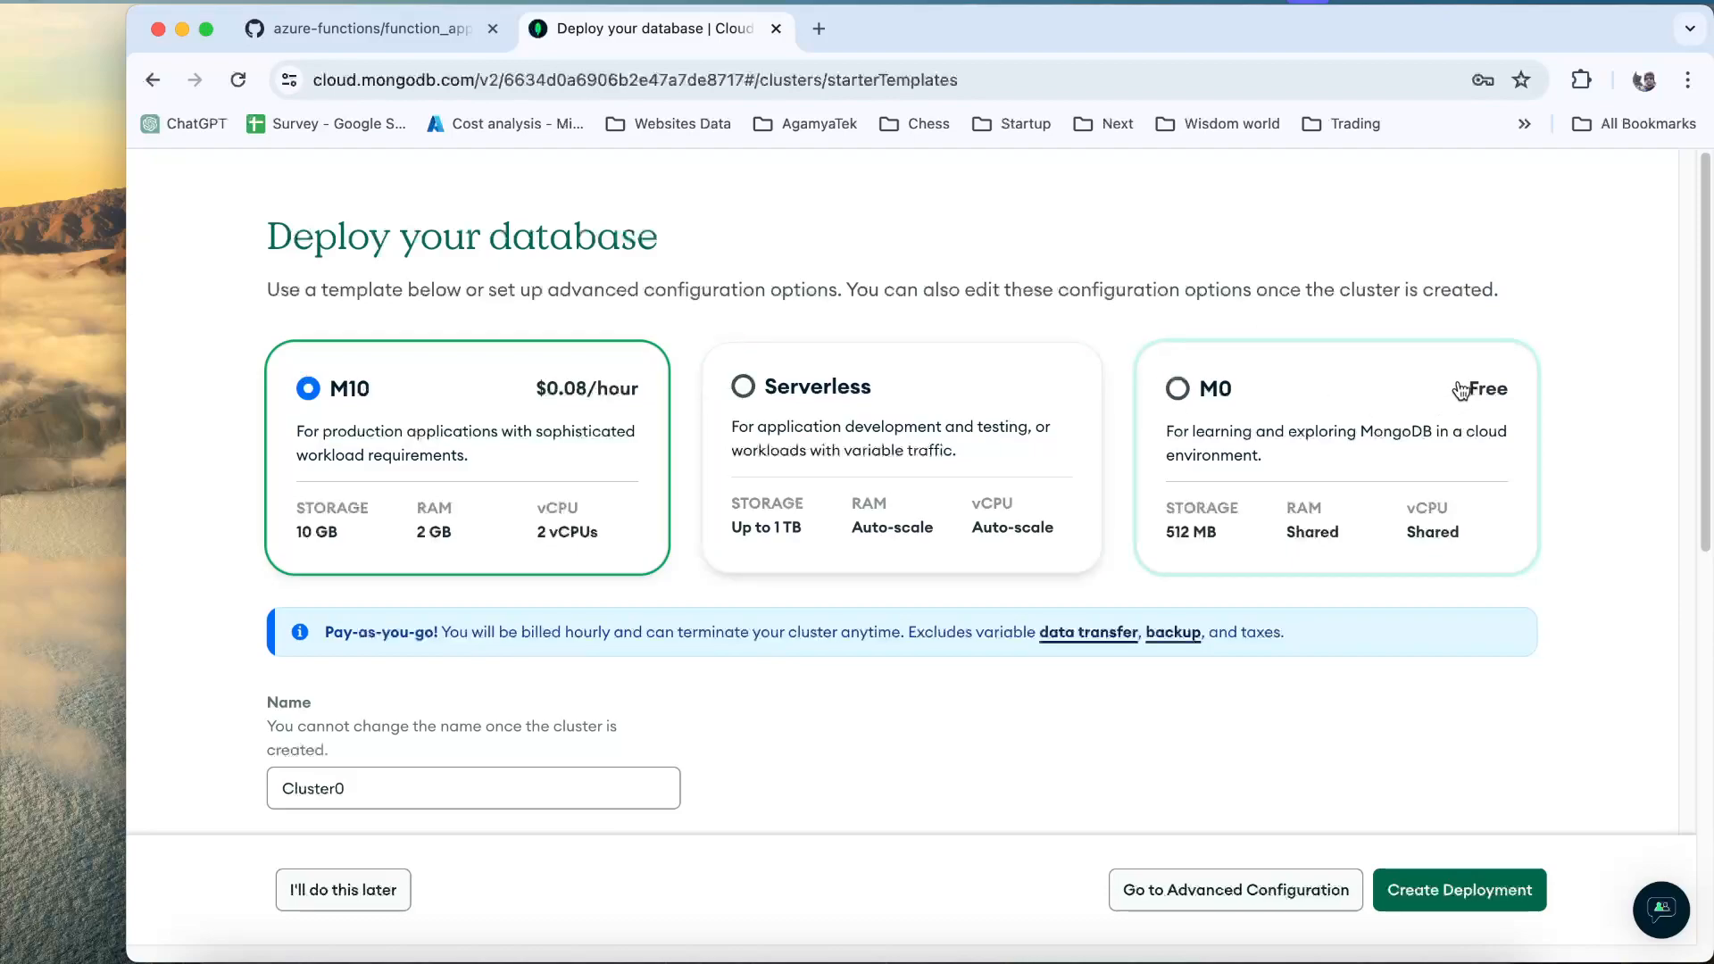
click(1194, 393)
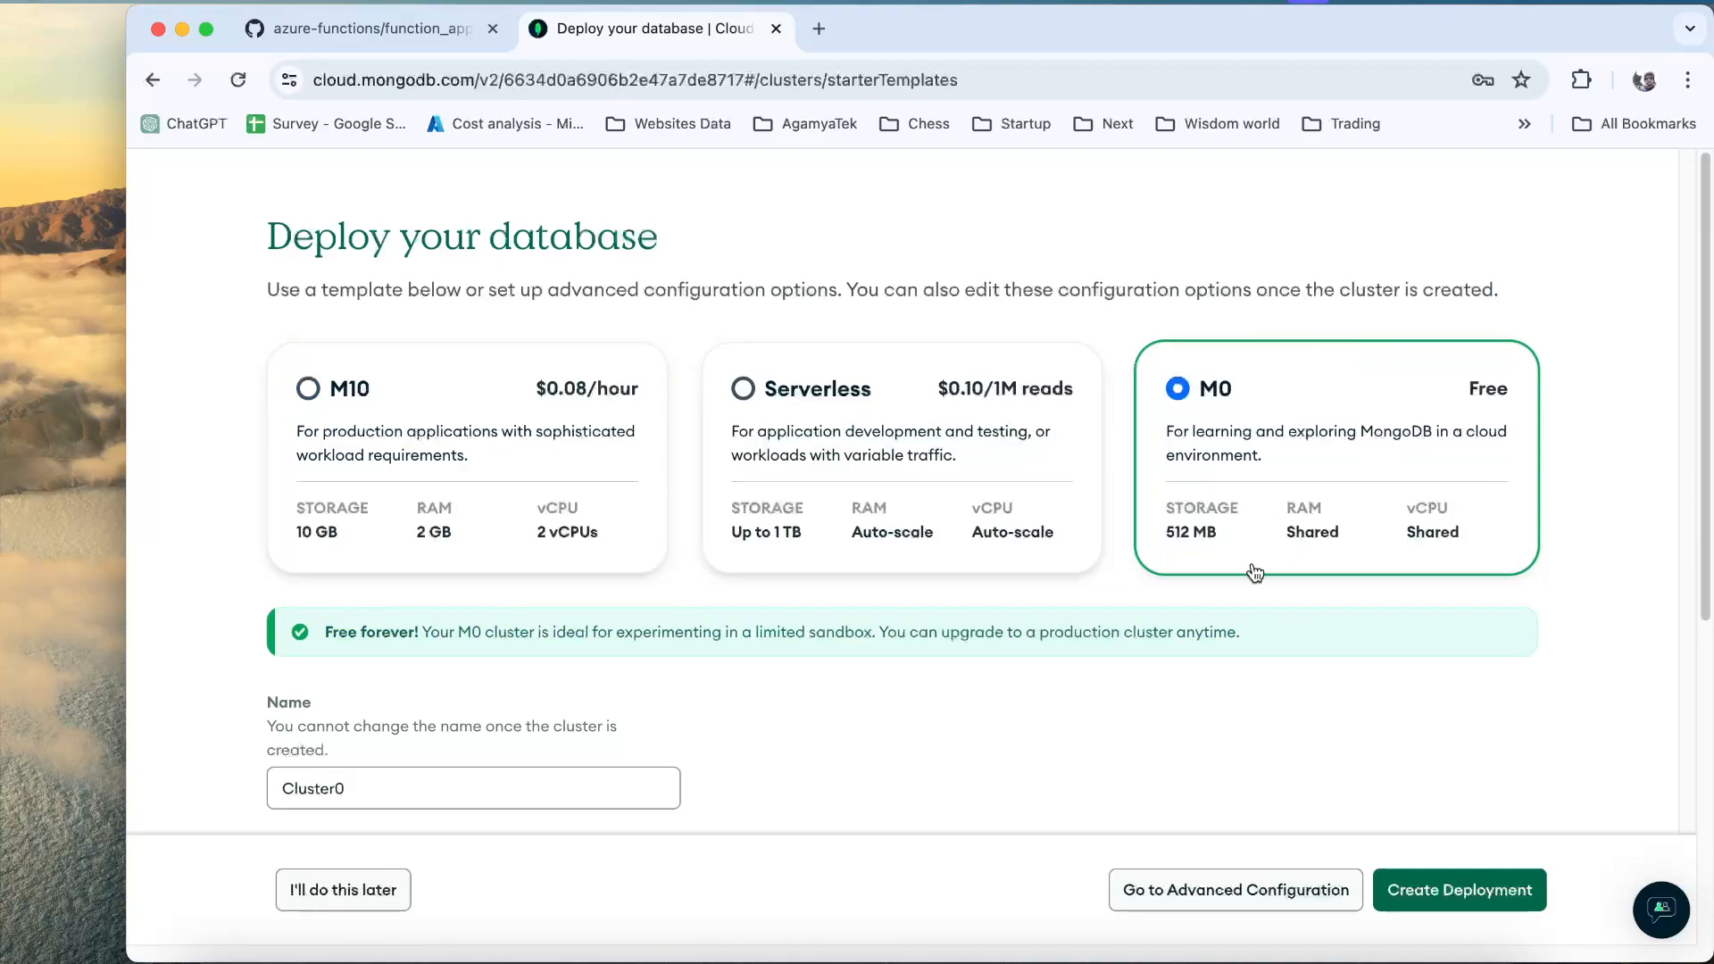
scroll(1252, 574, down, 3)
scroll(1253, 574, down, 1)
click(398, 618)
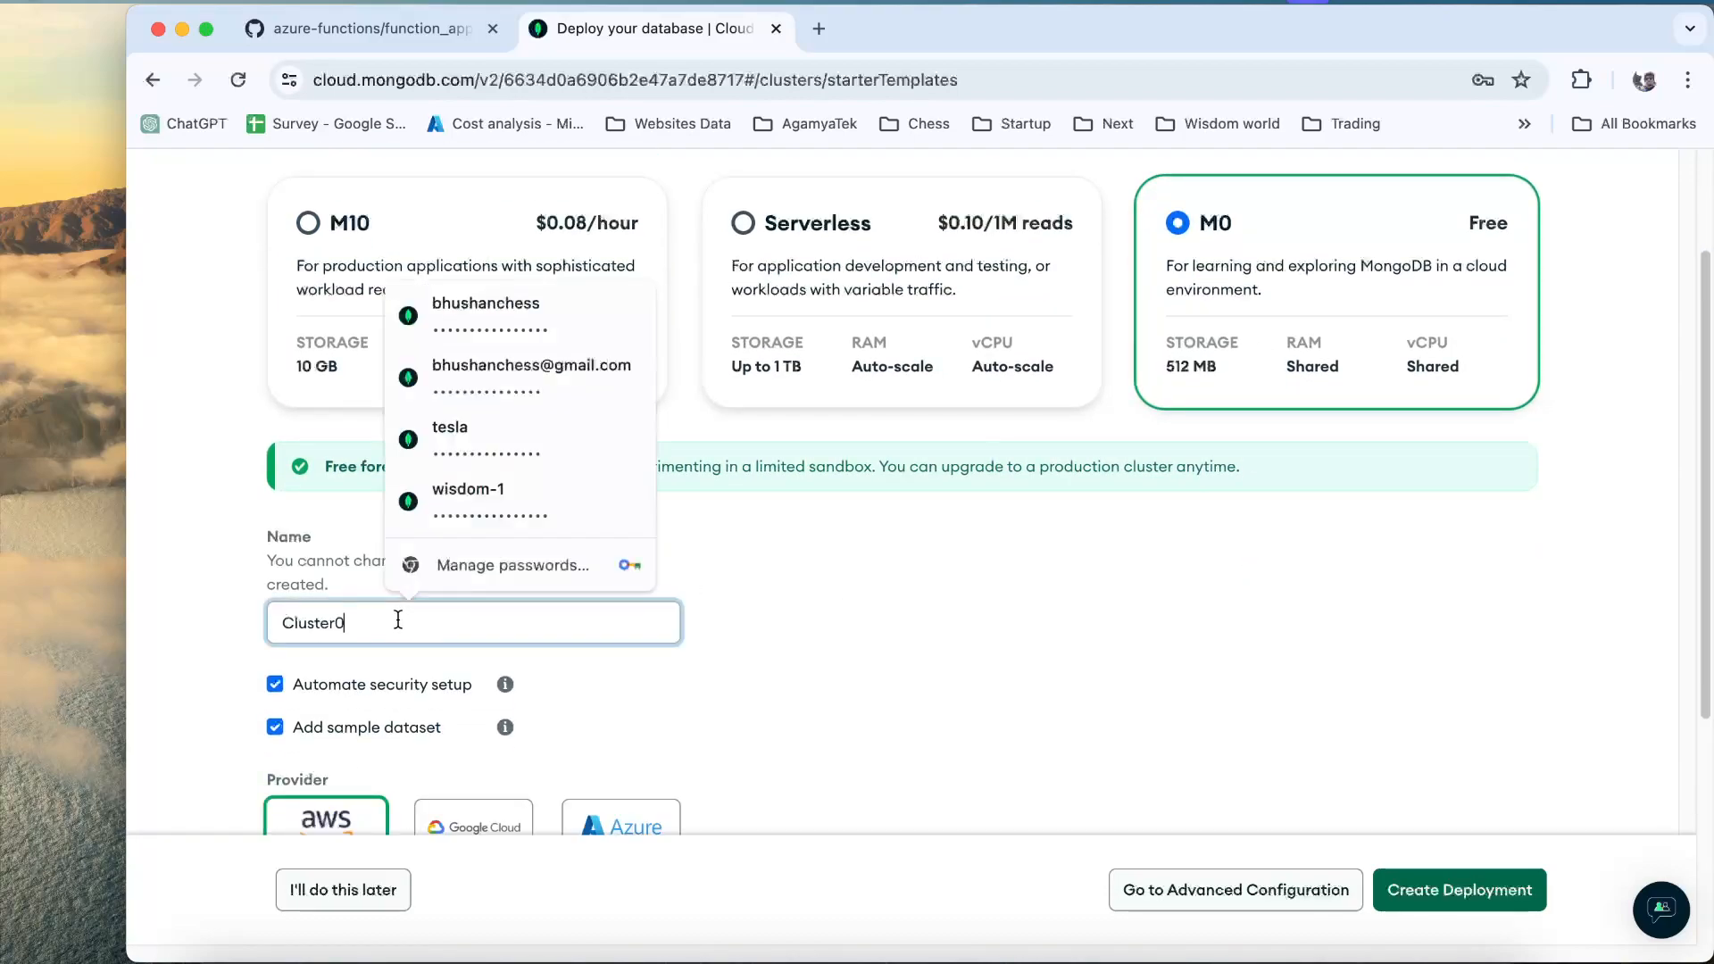
drag(399, 618, 257, 616)
text(crud-mic)
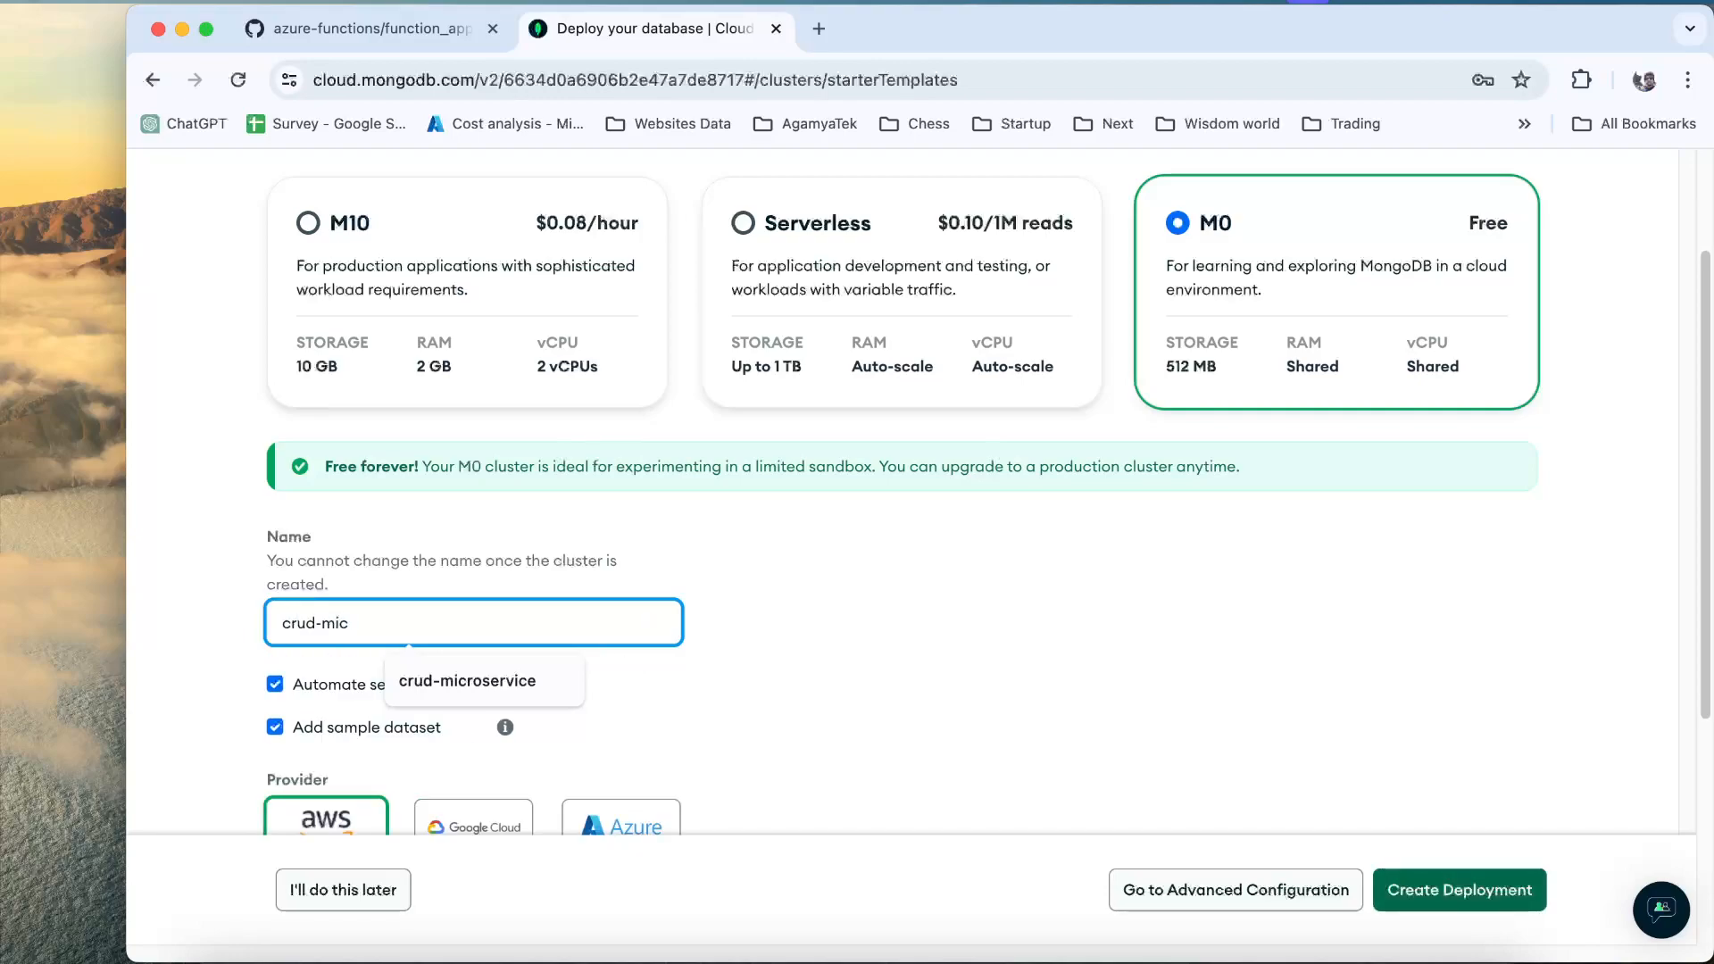
click(807, 594)
scroll(790, 641, down, 3)
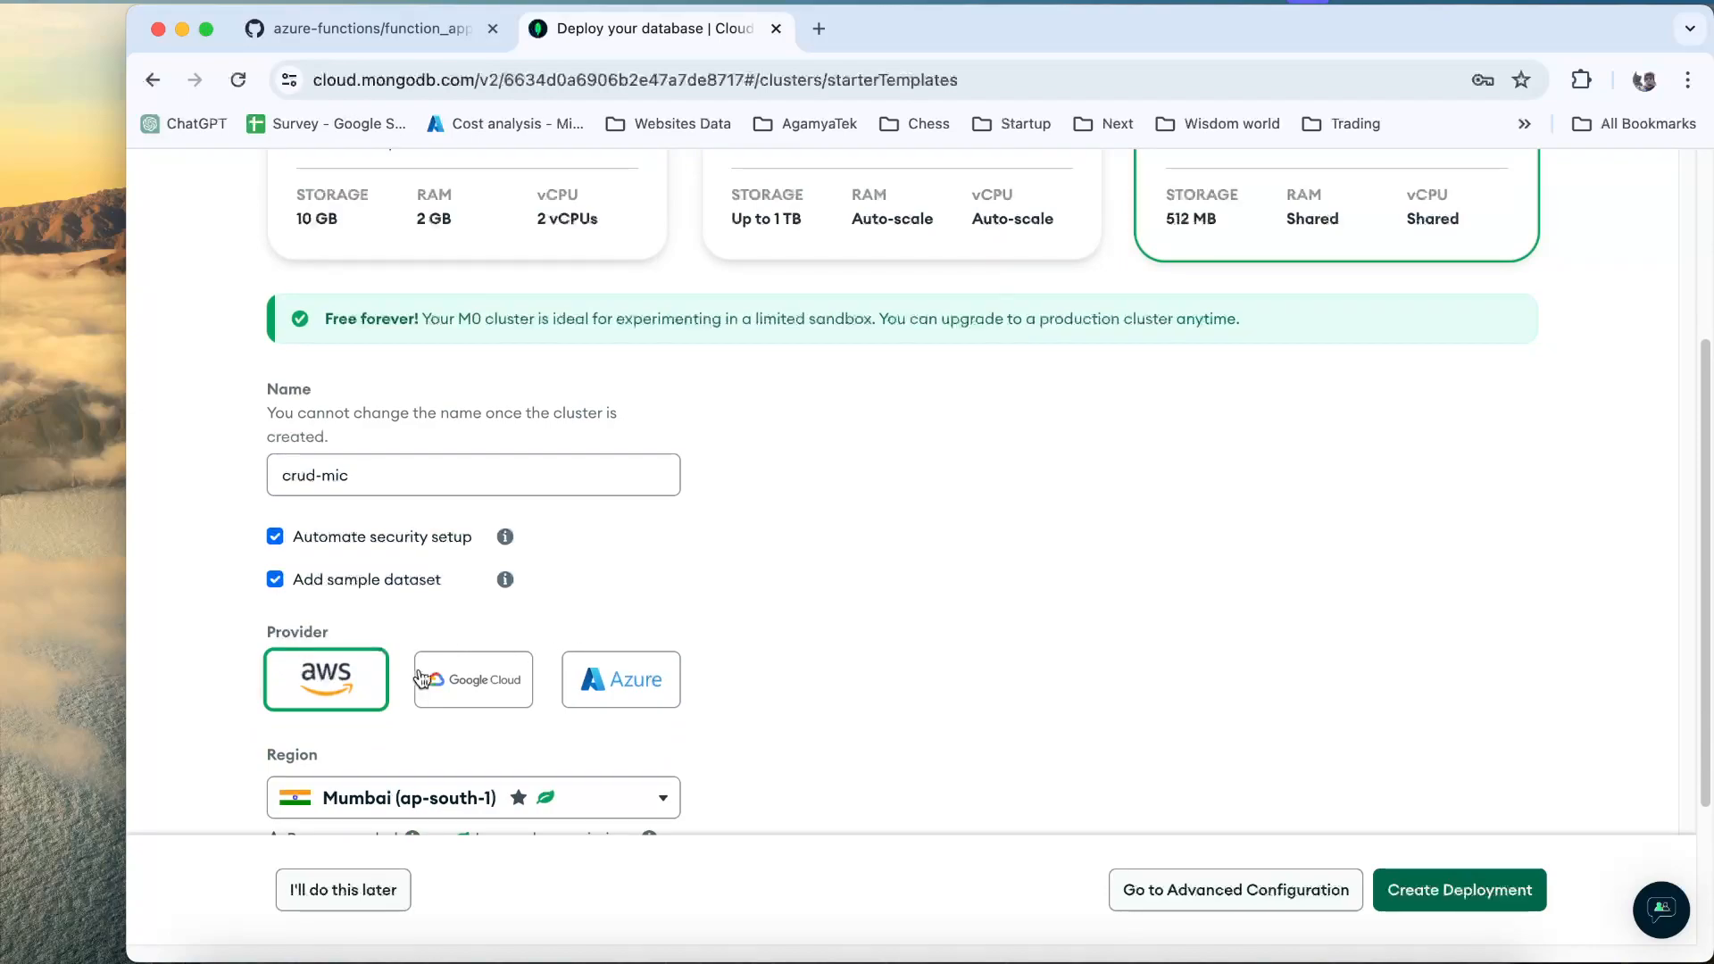
- Try Google Cloud and Azure as the cluster's provider and set the provider back to AWS
click(479, 684)
click(325, 689)
click(466, 691)
click(603, 680)
click(308, 705)
- Choose Mumbai (ap-south-1) as the cluster's AWS region
scroll(359, 754, down, 2)
click(363, 582)
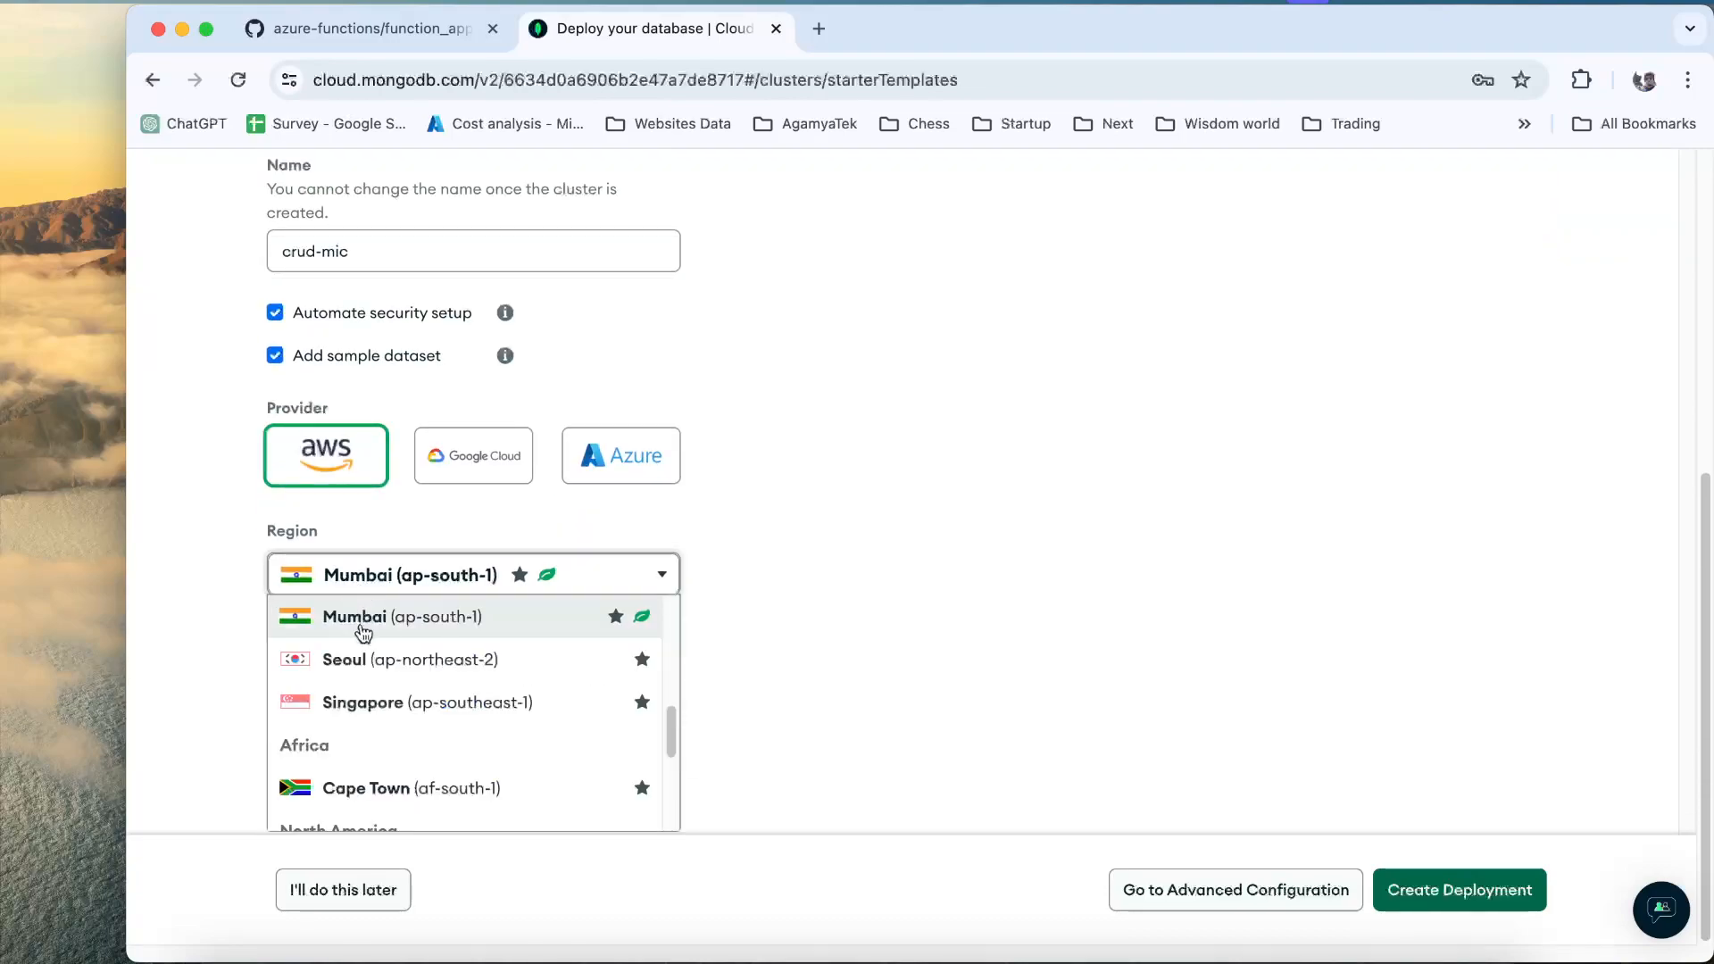
scroll(371, 692, up, 1)
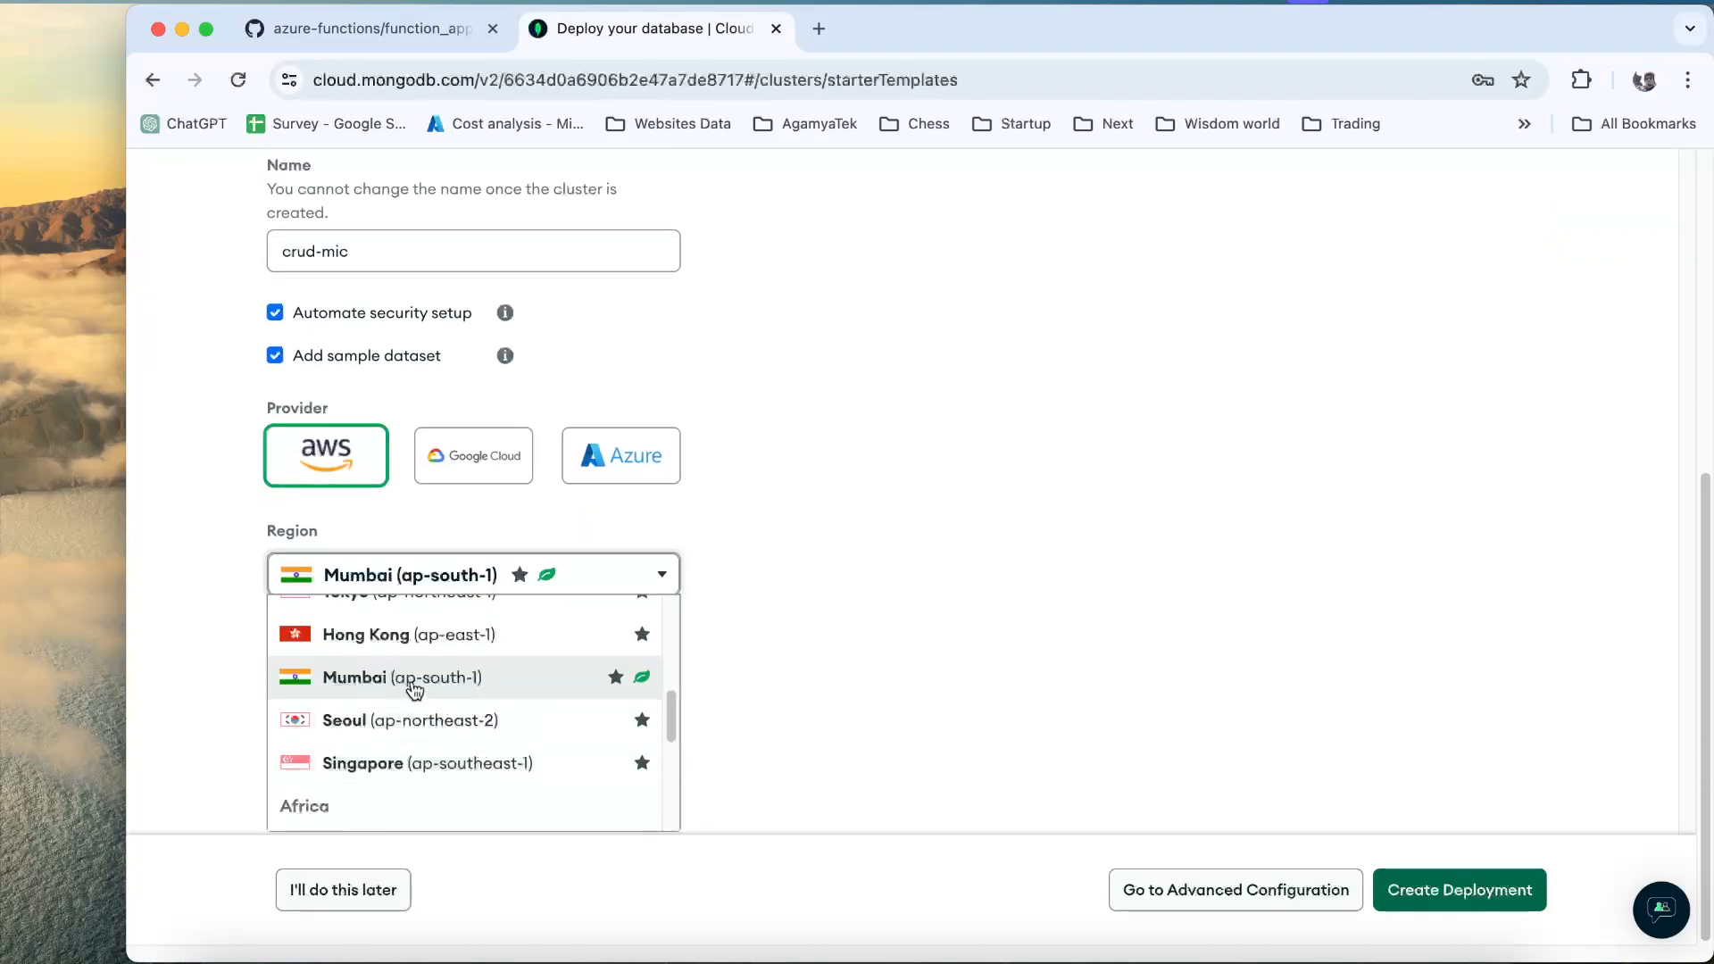
click(415, 684)
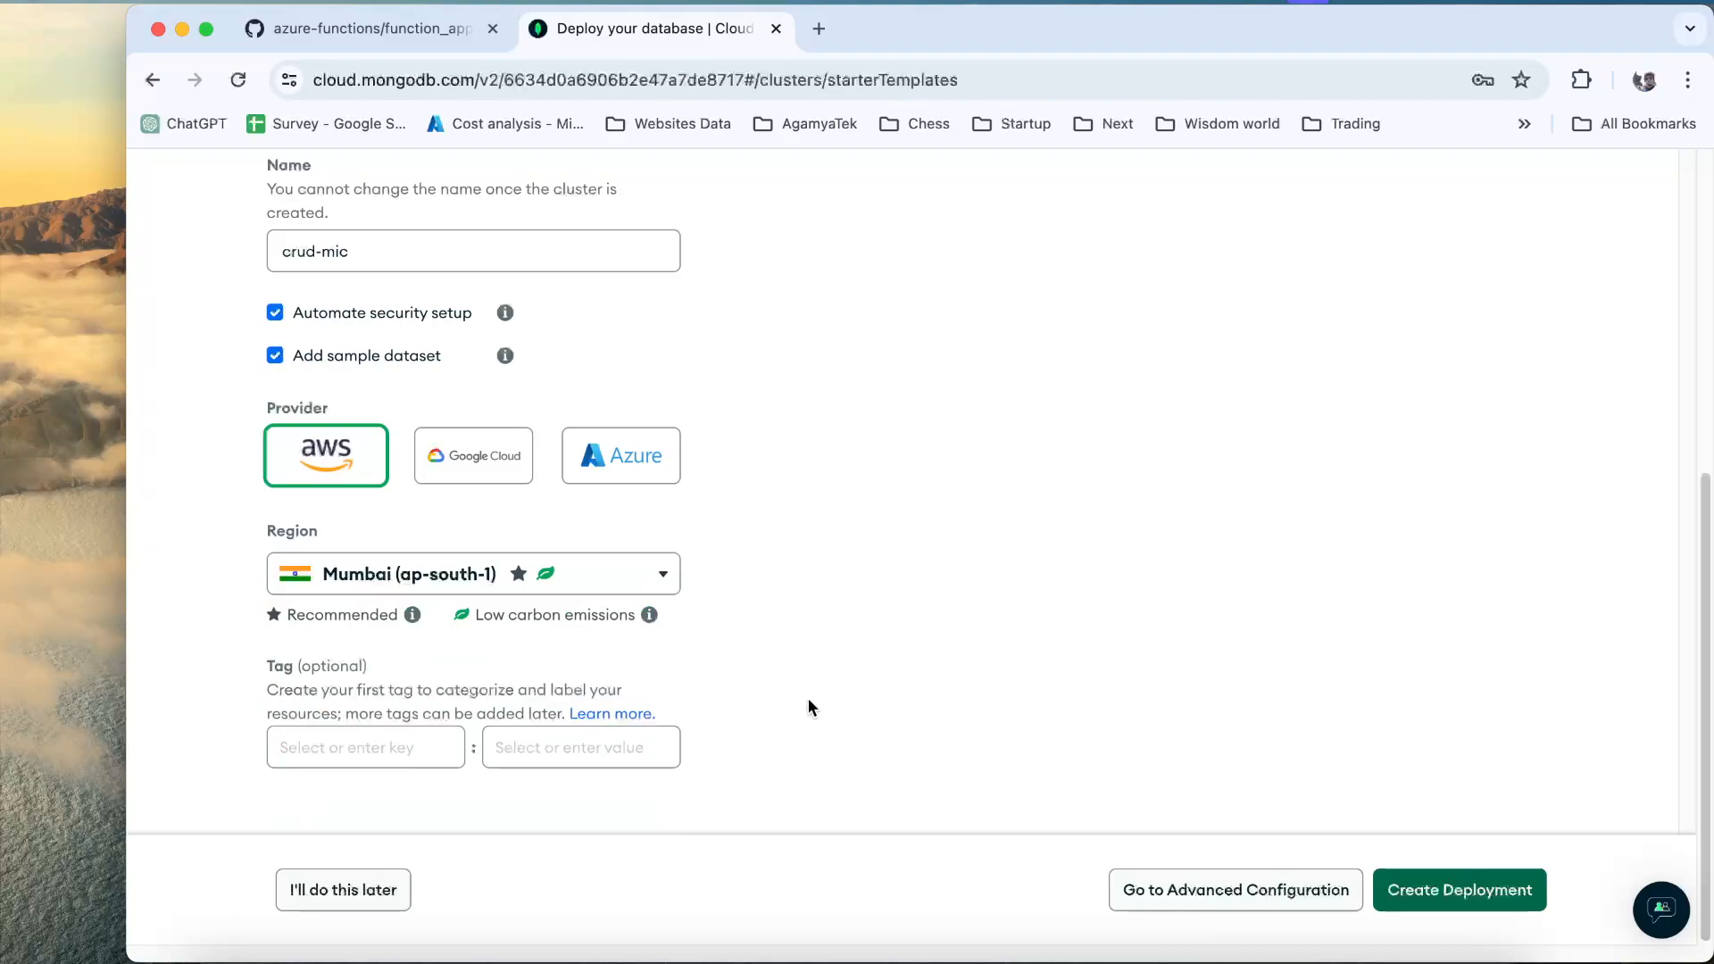
- Review the free M0 cluster settings and create the crud-mic deployment with automated security setup and the sample dataset
scroll(803, 610, up, 3)
scroll(804, 612, down, 3)
scroll(804, 613, up, 4)
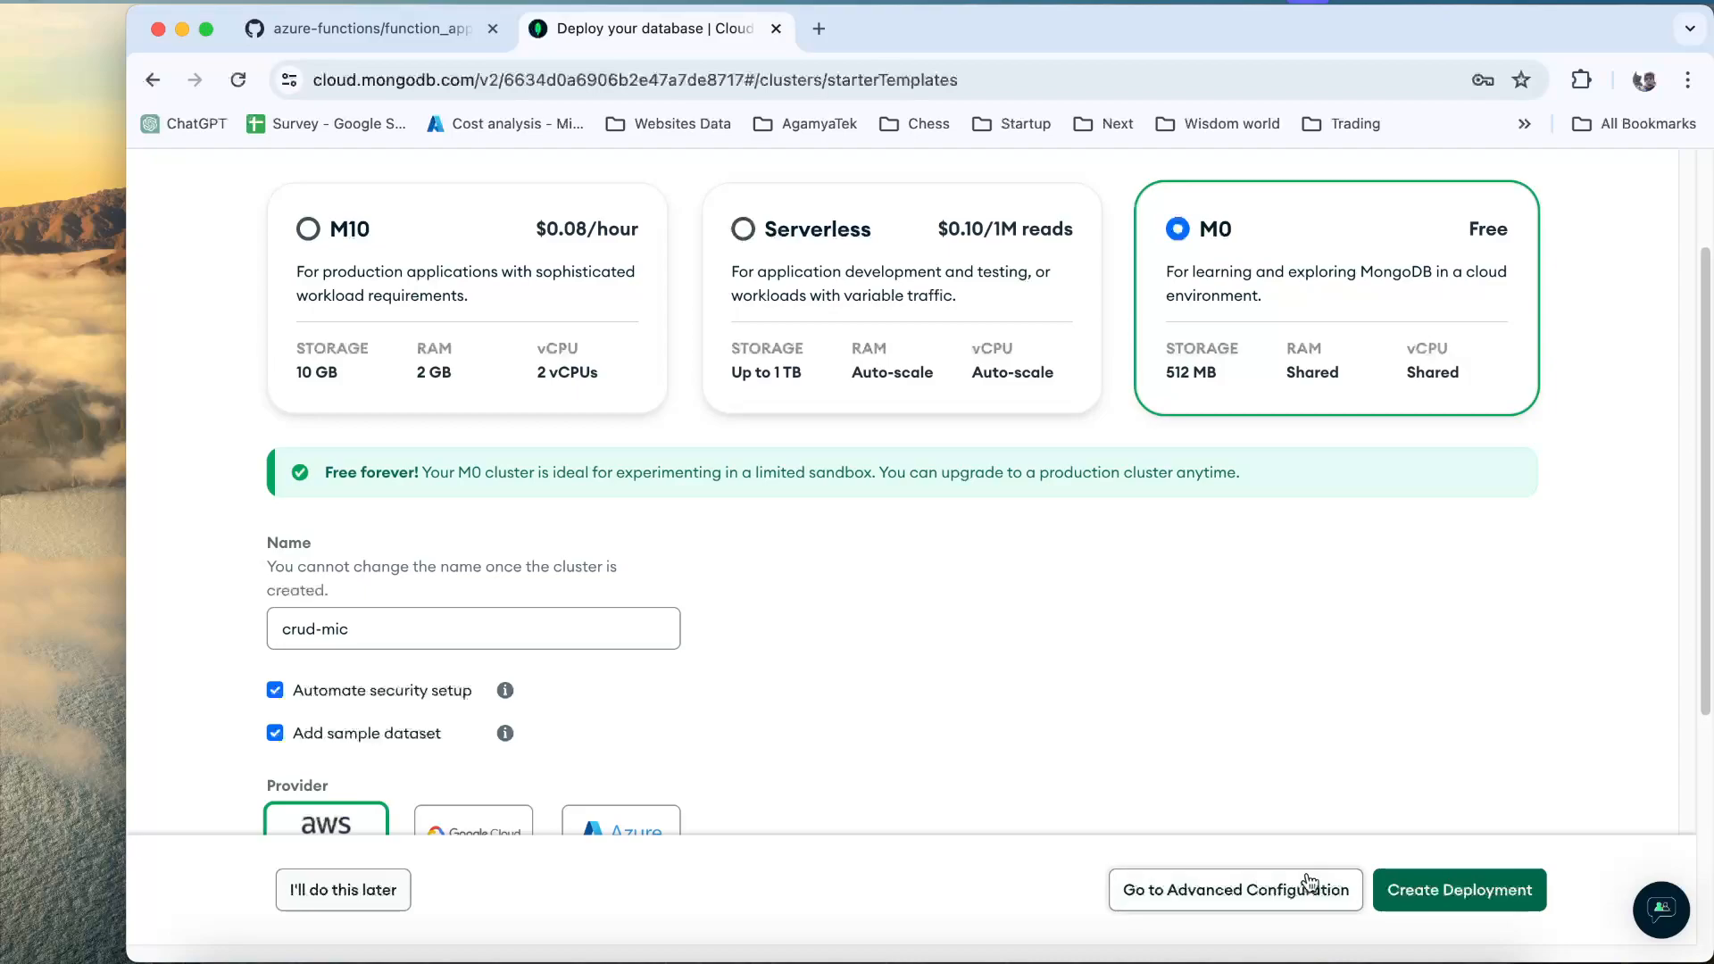
click(1464, 891)
scroll(930, 573, up, 2)
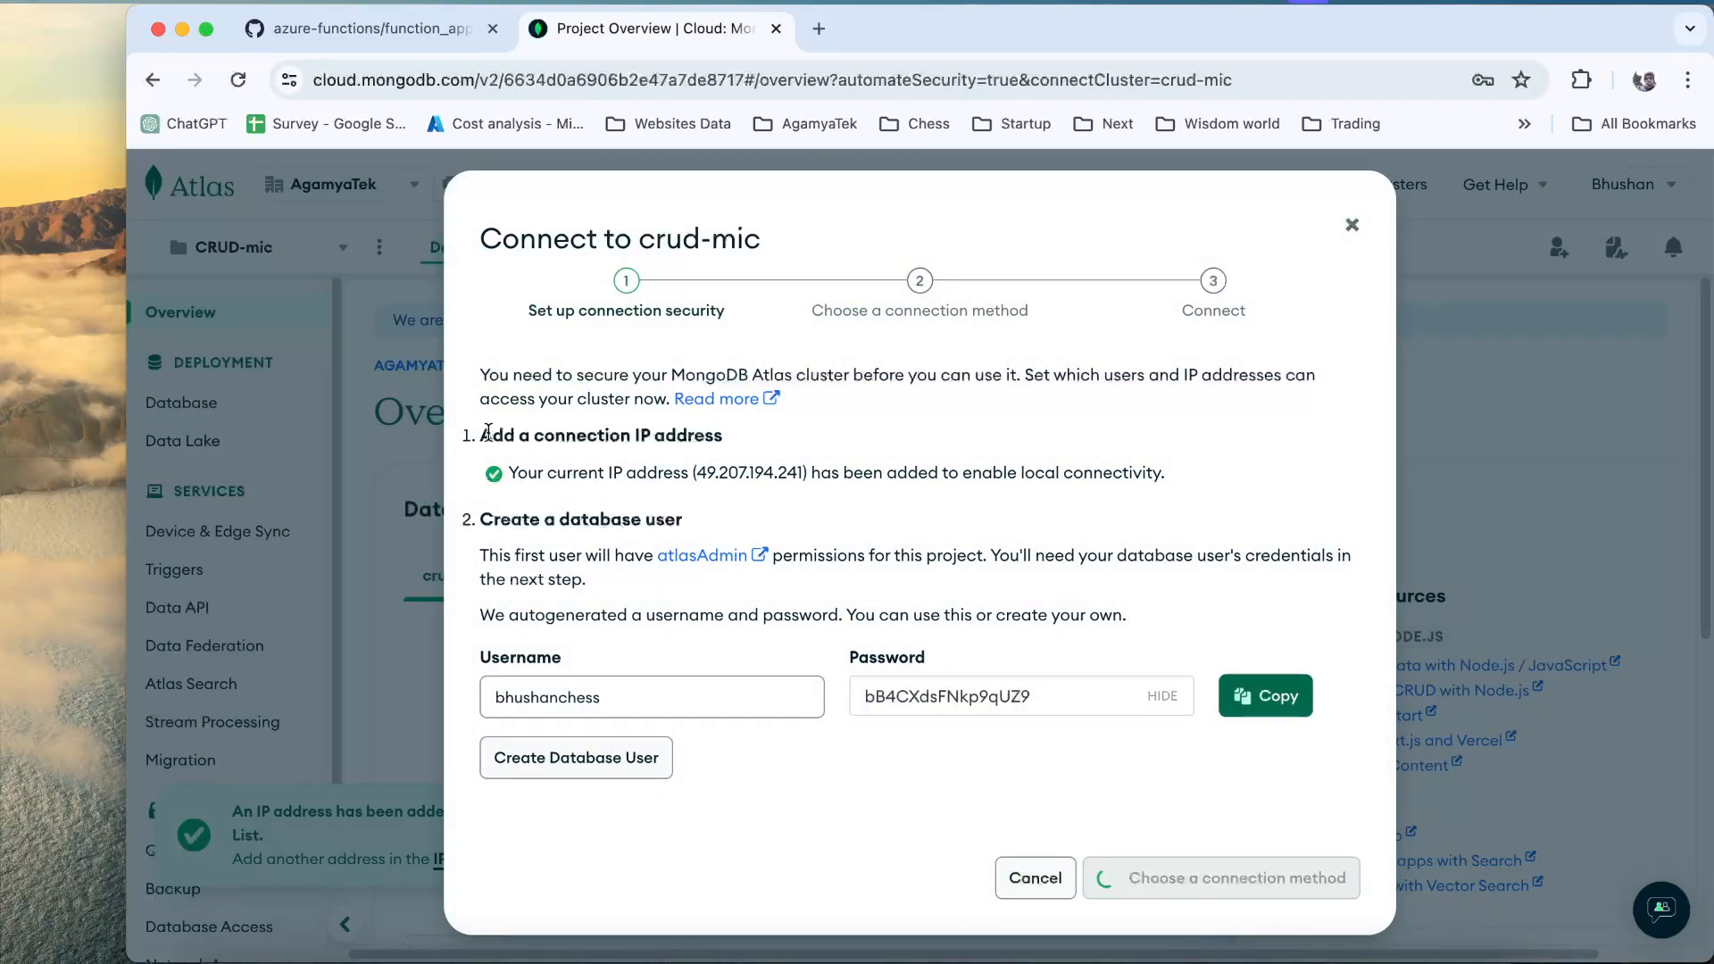
- Examine the connection IP address section of the crud-mic connection security setup
drag(487, 435, 716, 437)
click(738, 444)
drag(697, 468, 802, 472)
click(640, 501)
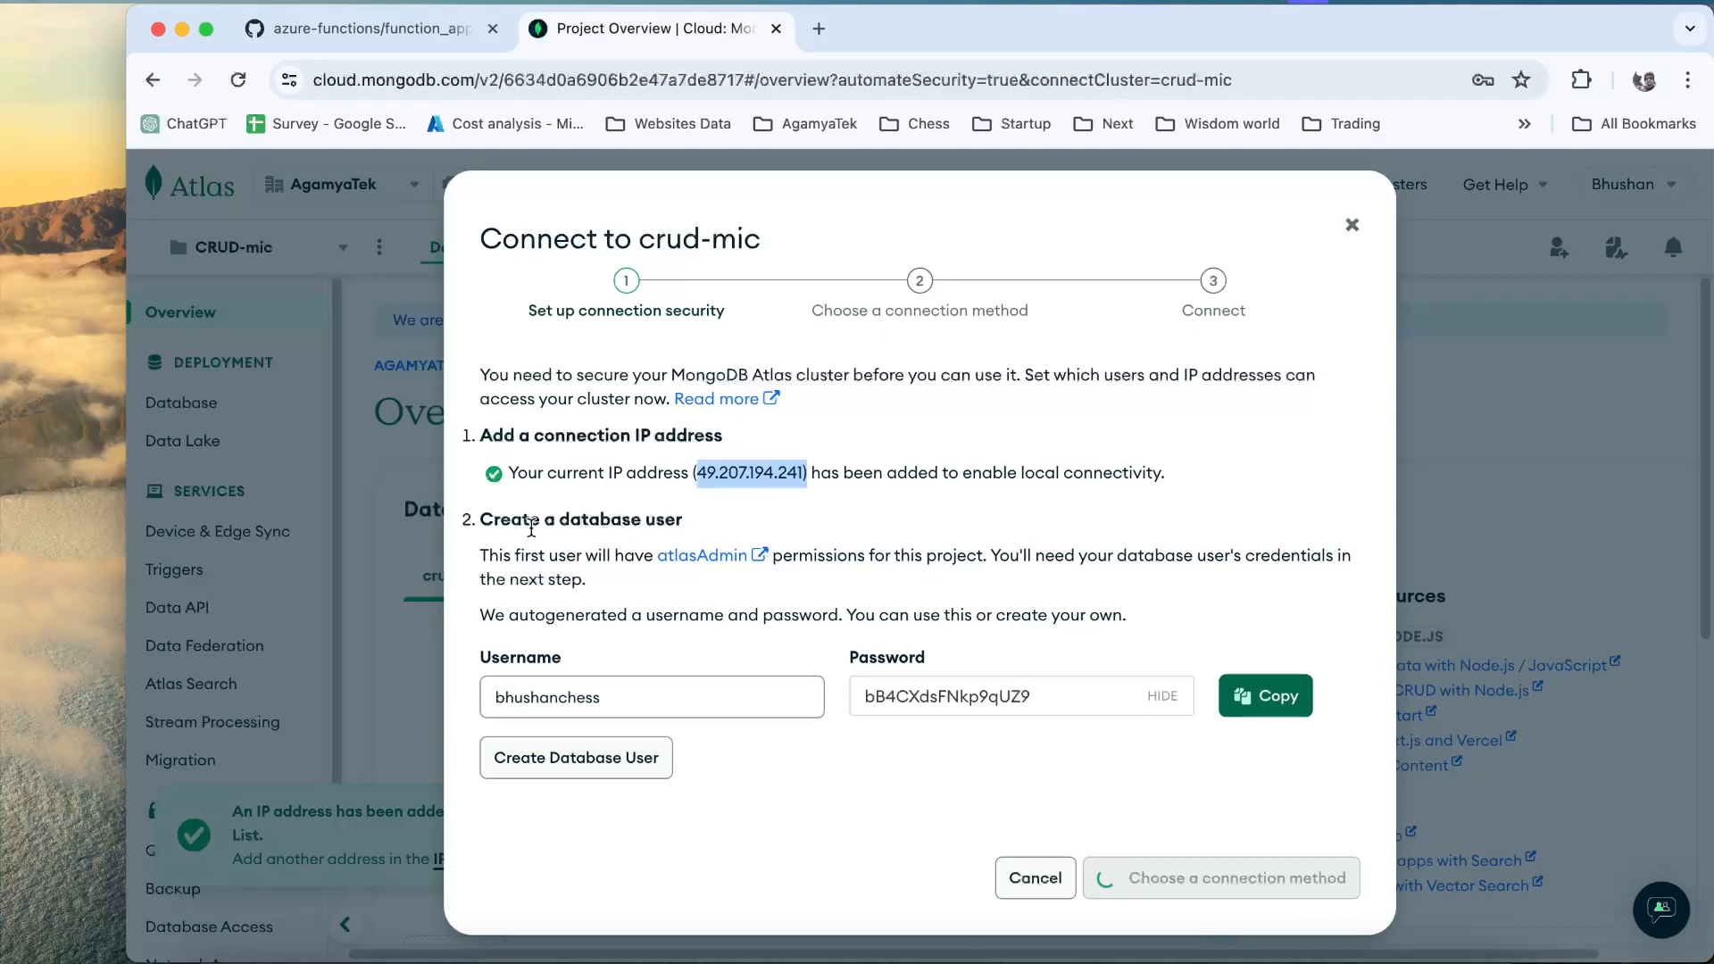
click(731, 487)
drag(697, 481, 757, 488)
click(765, 493)
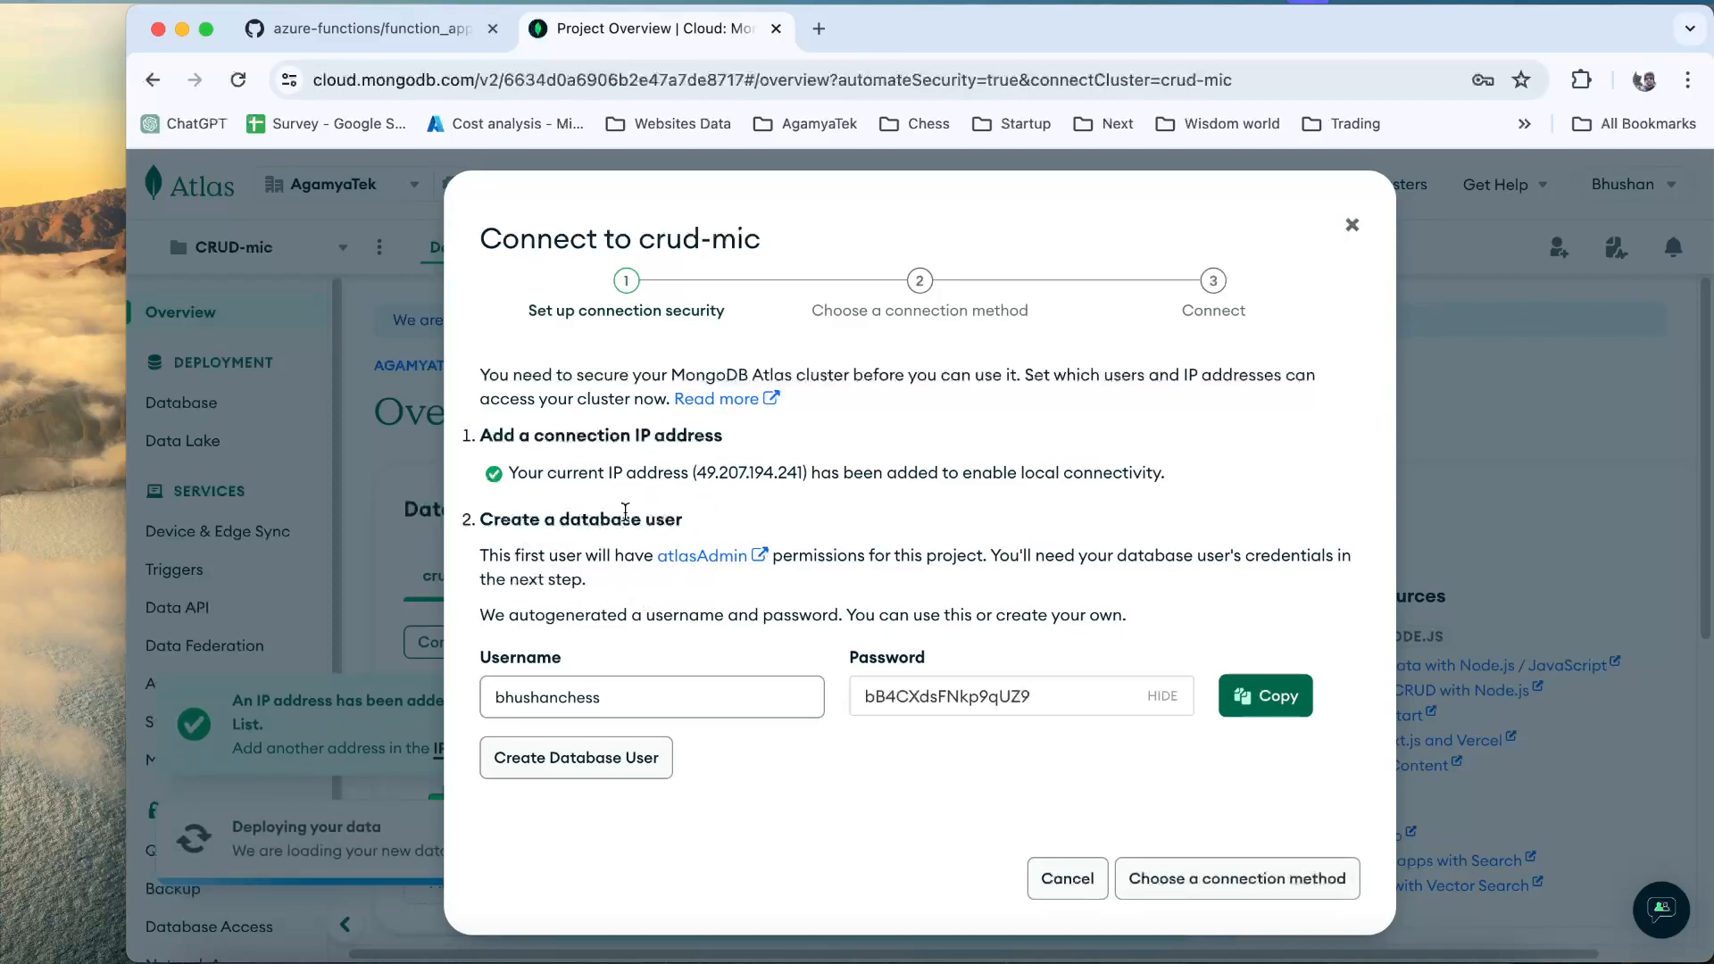
- Shorten the suggested database username to the first name only and create the database user with the autogenerated password
click(681, 695)
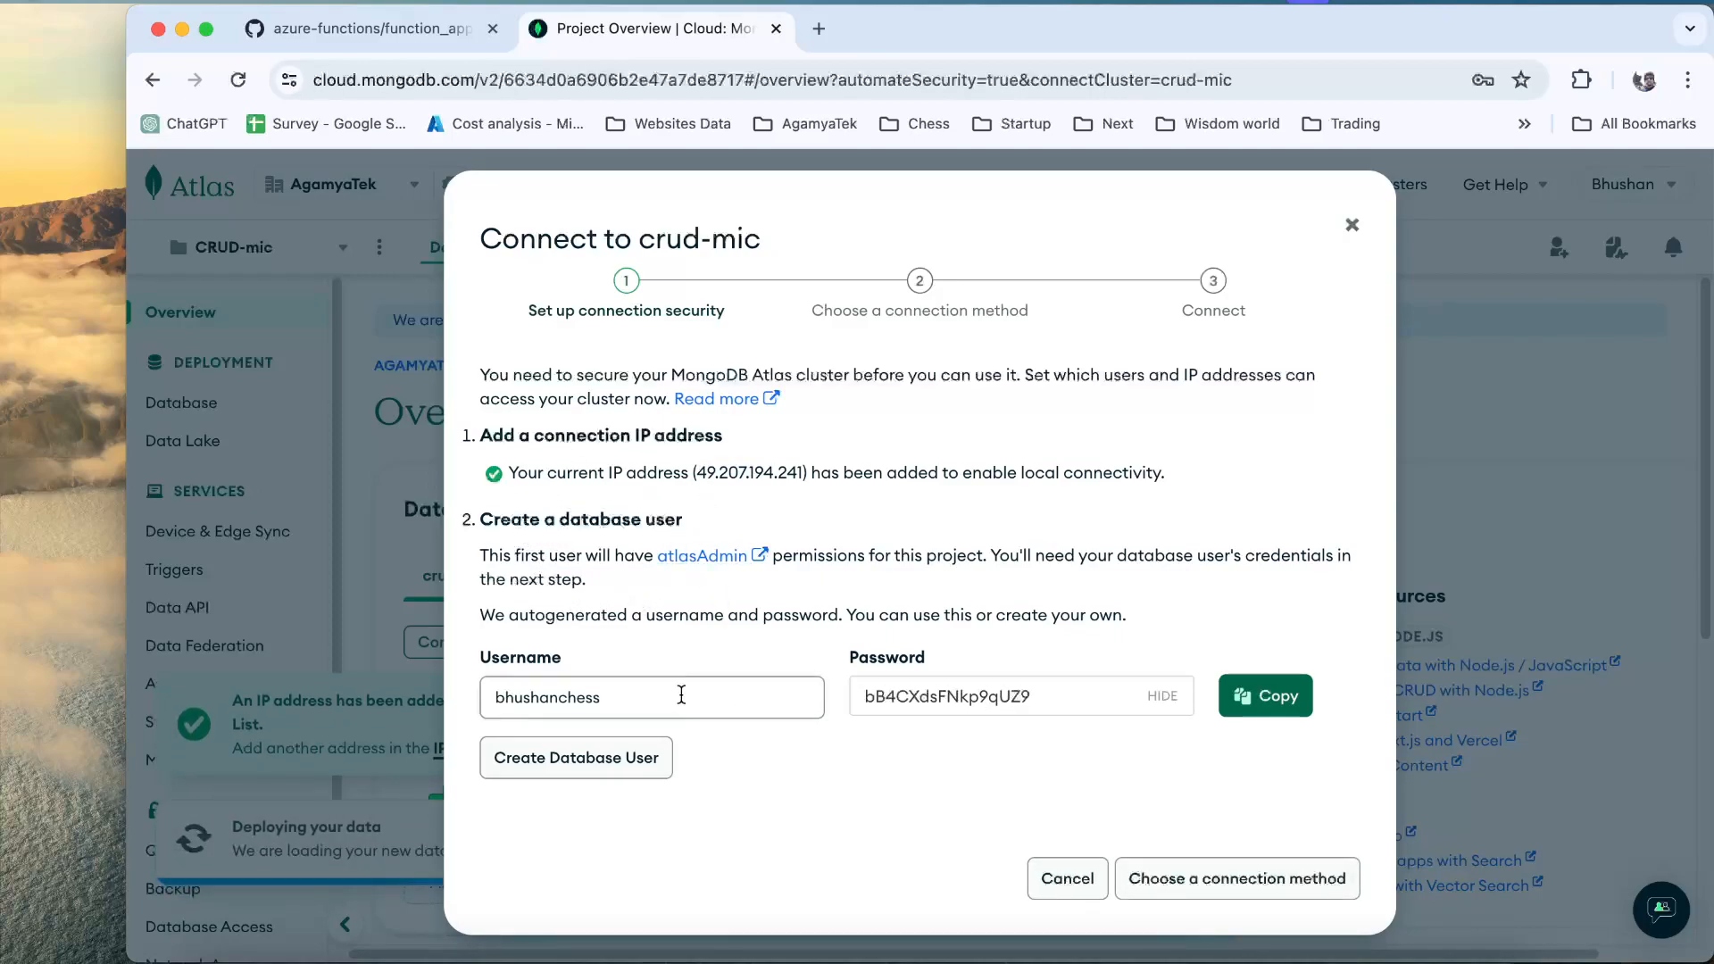
double_click(607, 693)
click(619, 702)
drag(561, 702, 785, 700)
key(BackSpace)
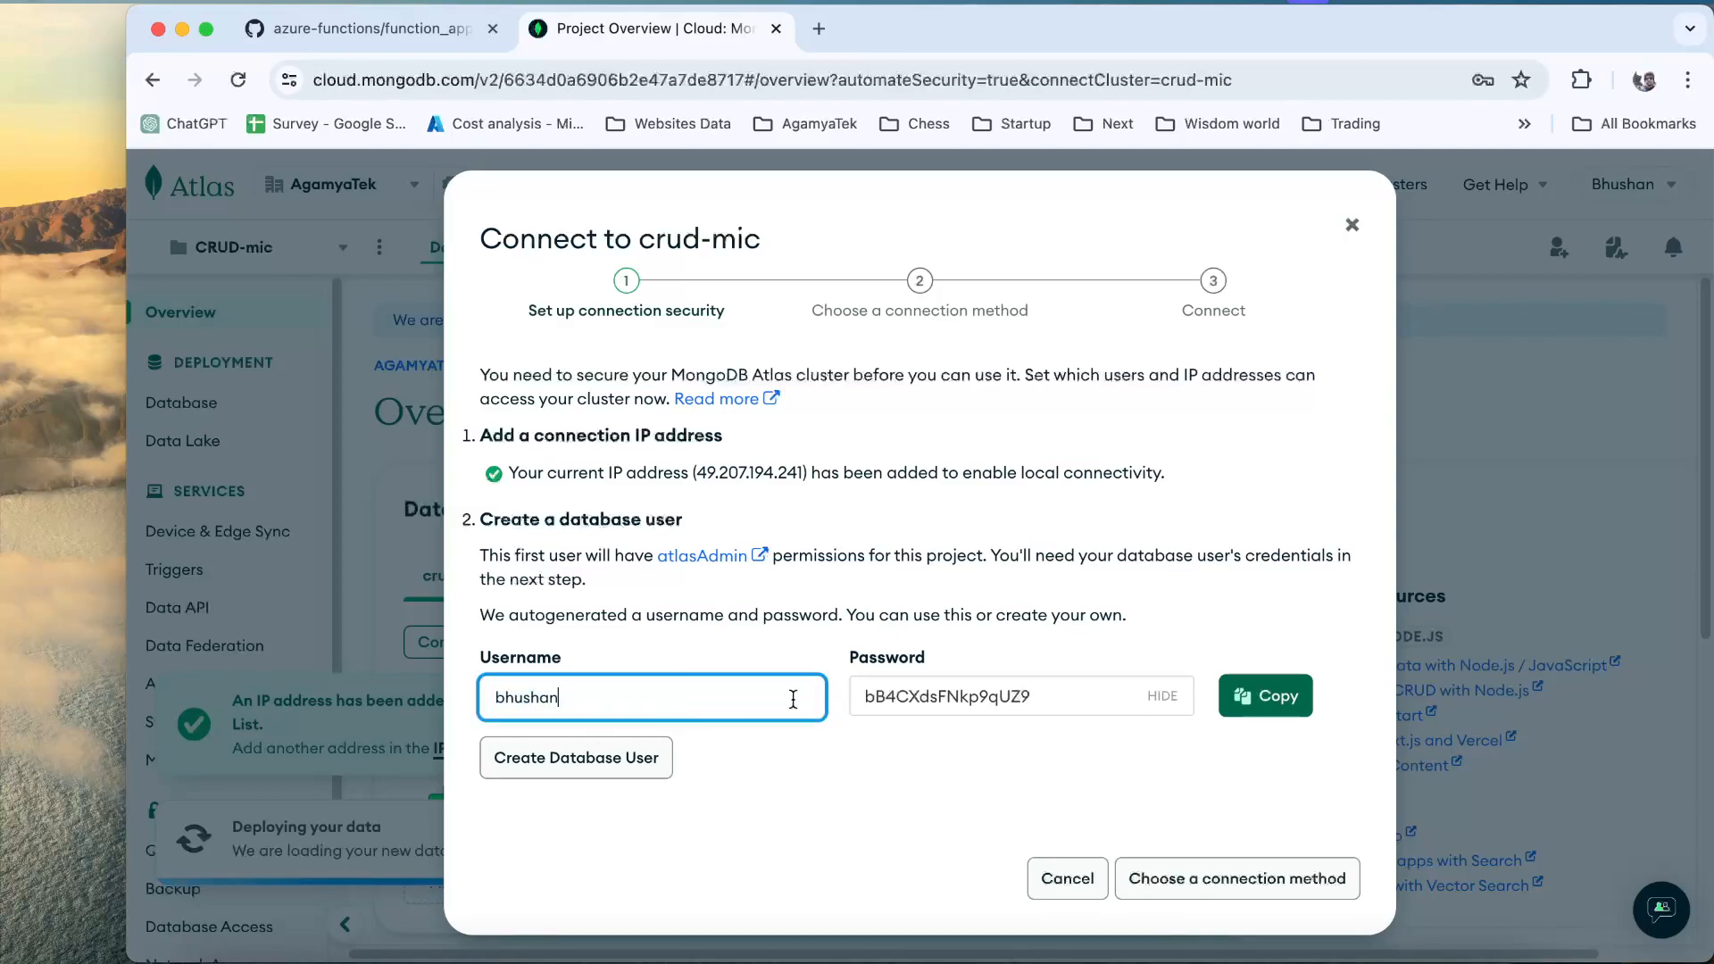
click(562, 764)
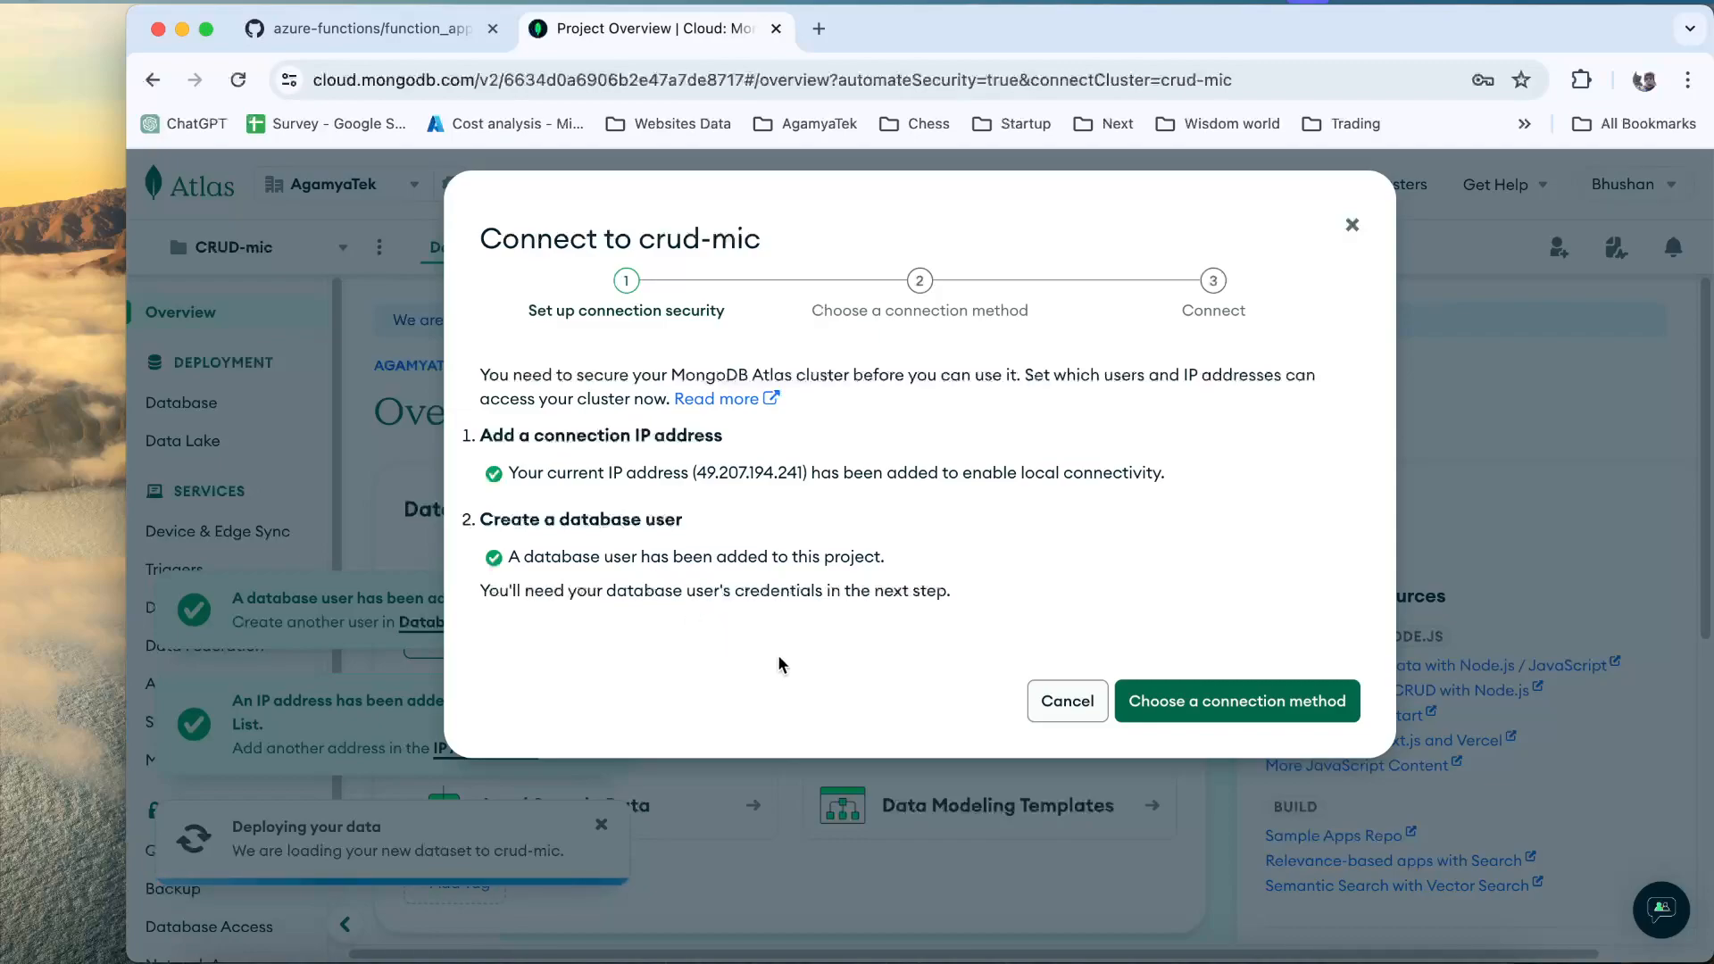
- Choose Drivers as the connection method and set the driver to Python, version 3.12 or later
click(1198, 709)
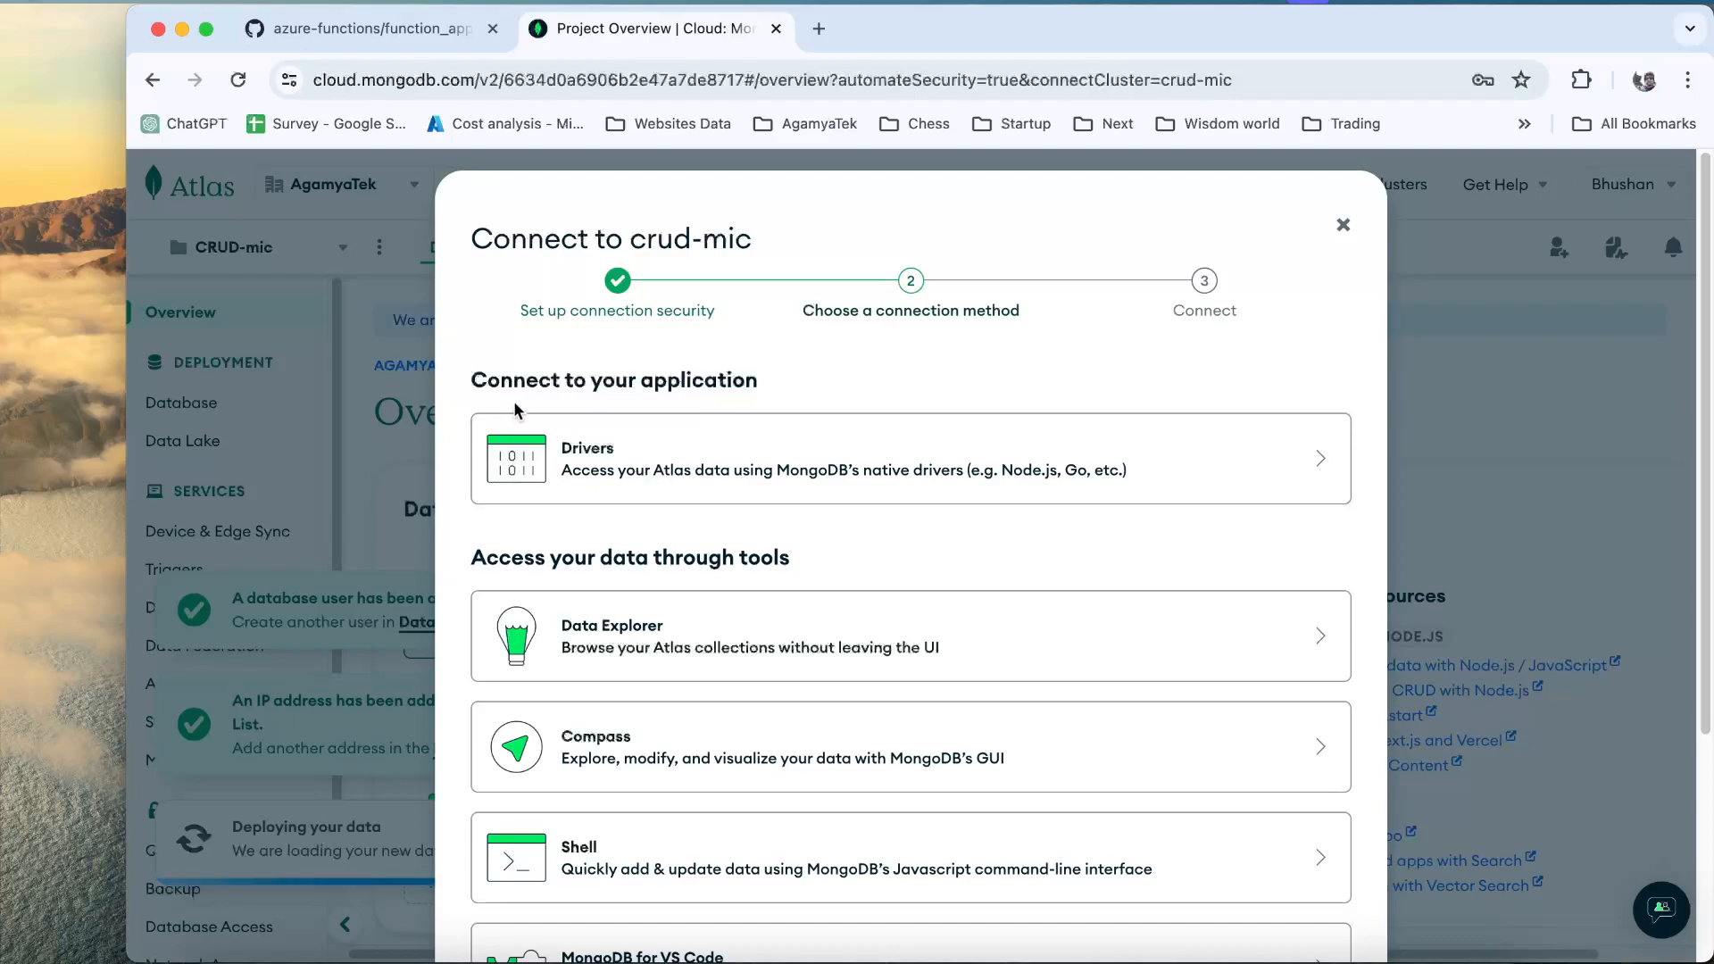
click(625, 460)
click(586, 566)
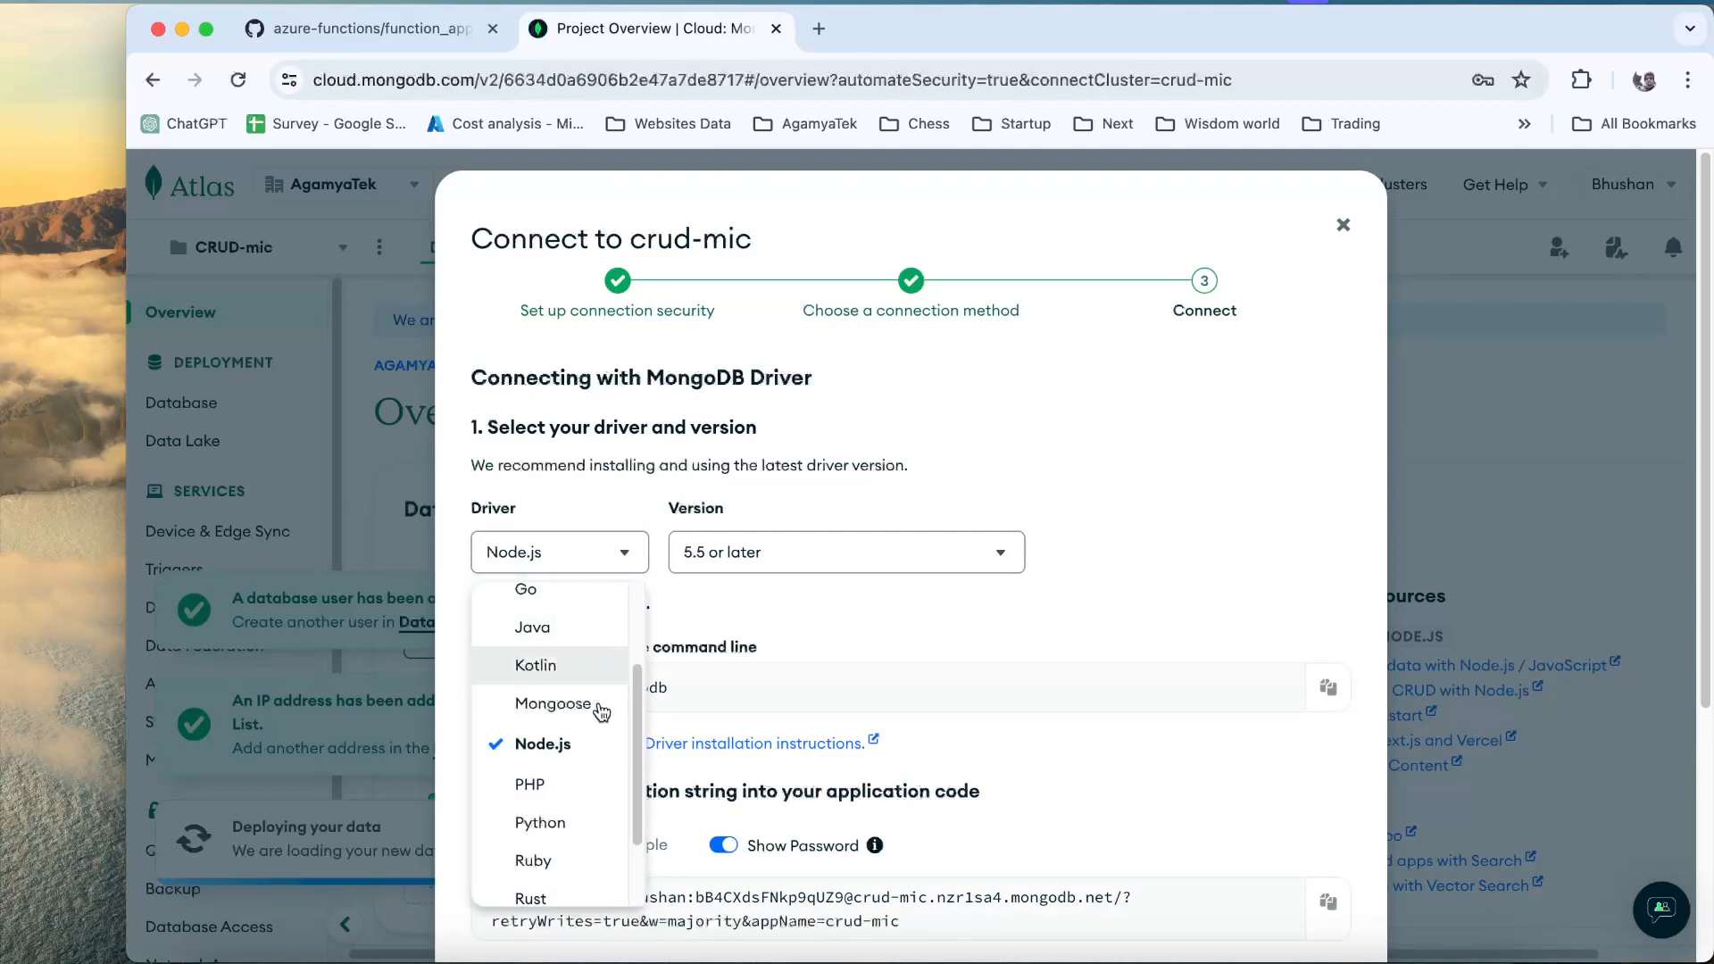
click(564, 821)
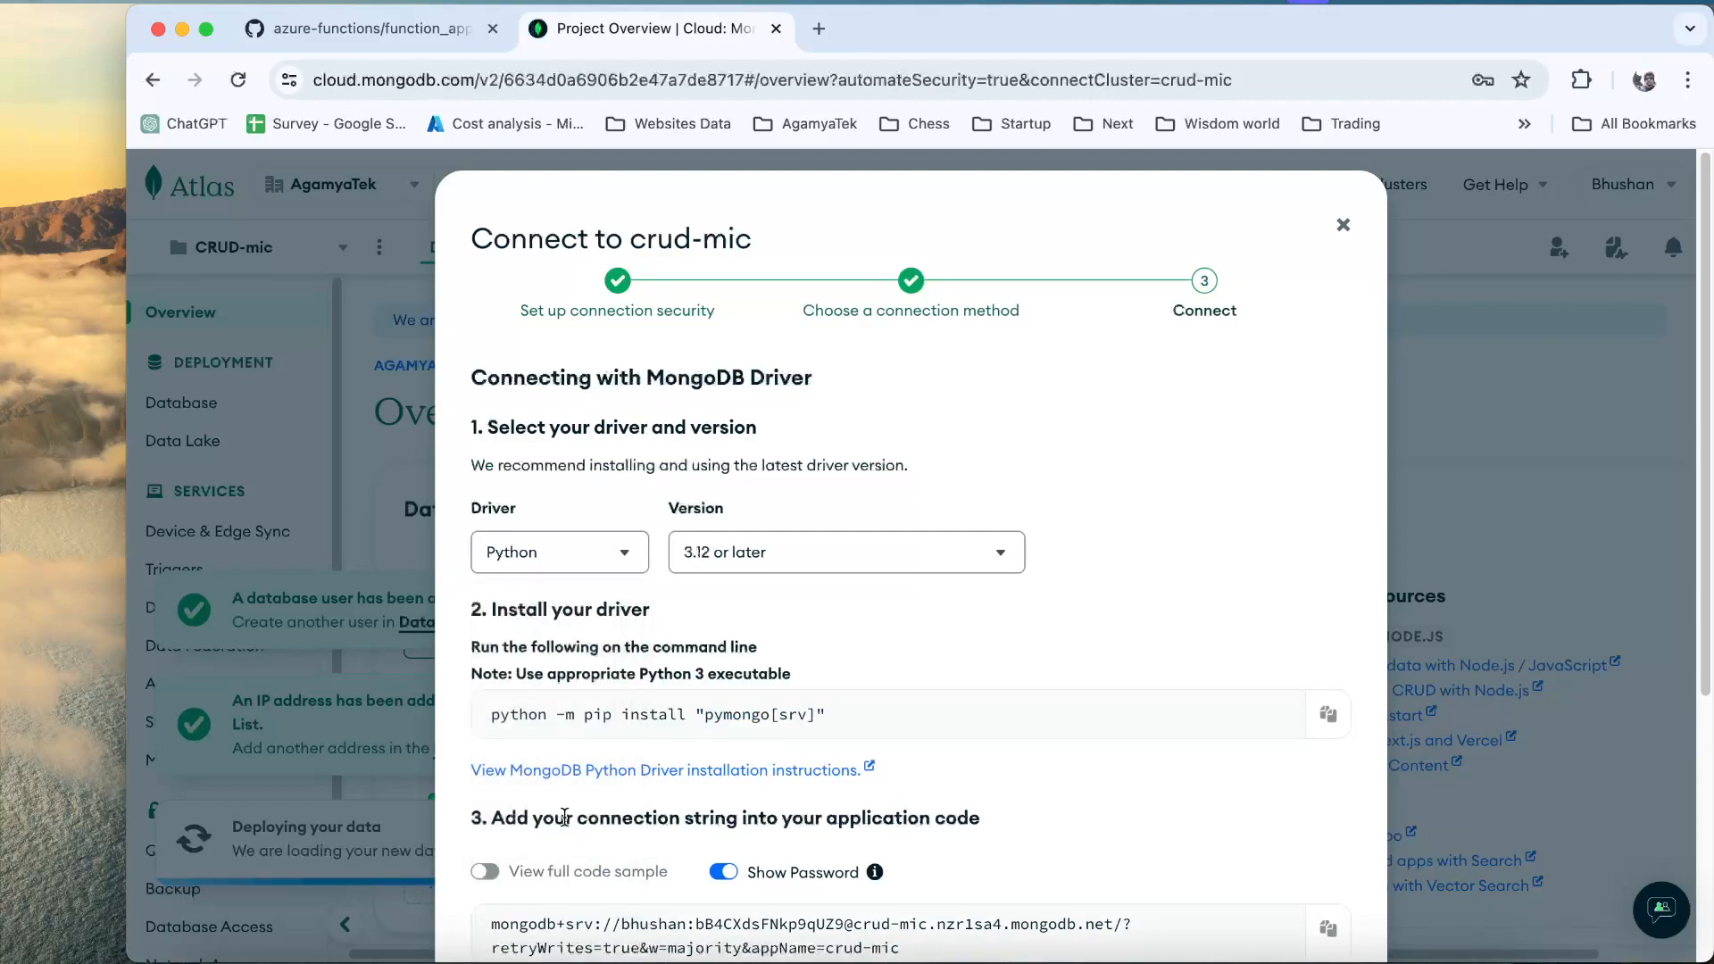
click(750, 548)
click(714, 641)
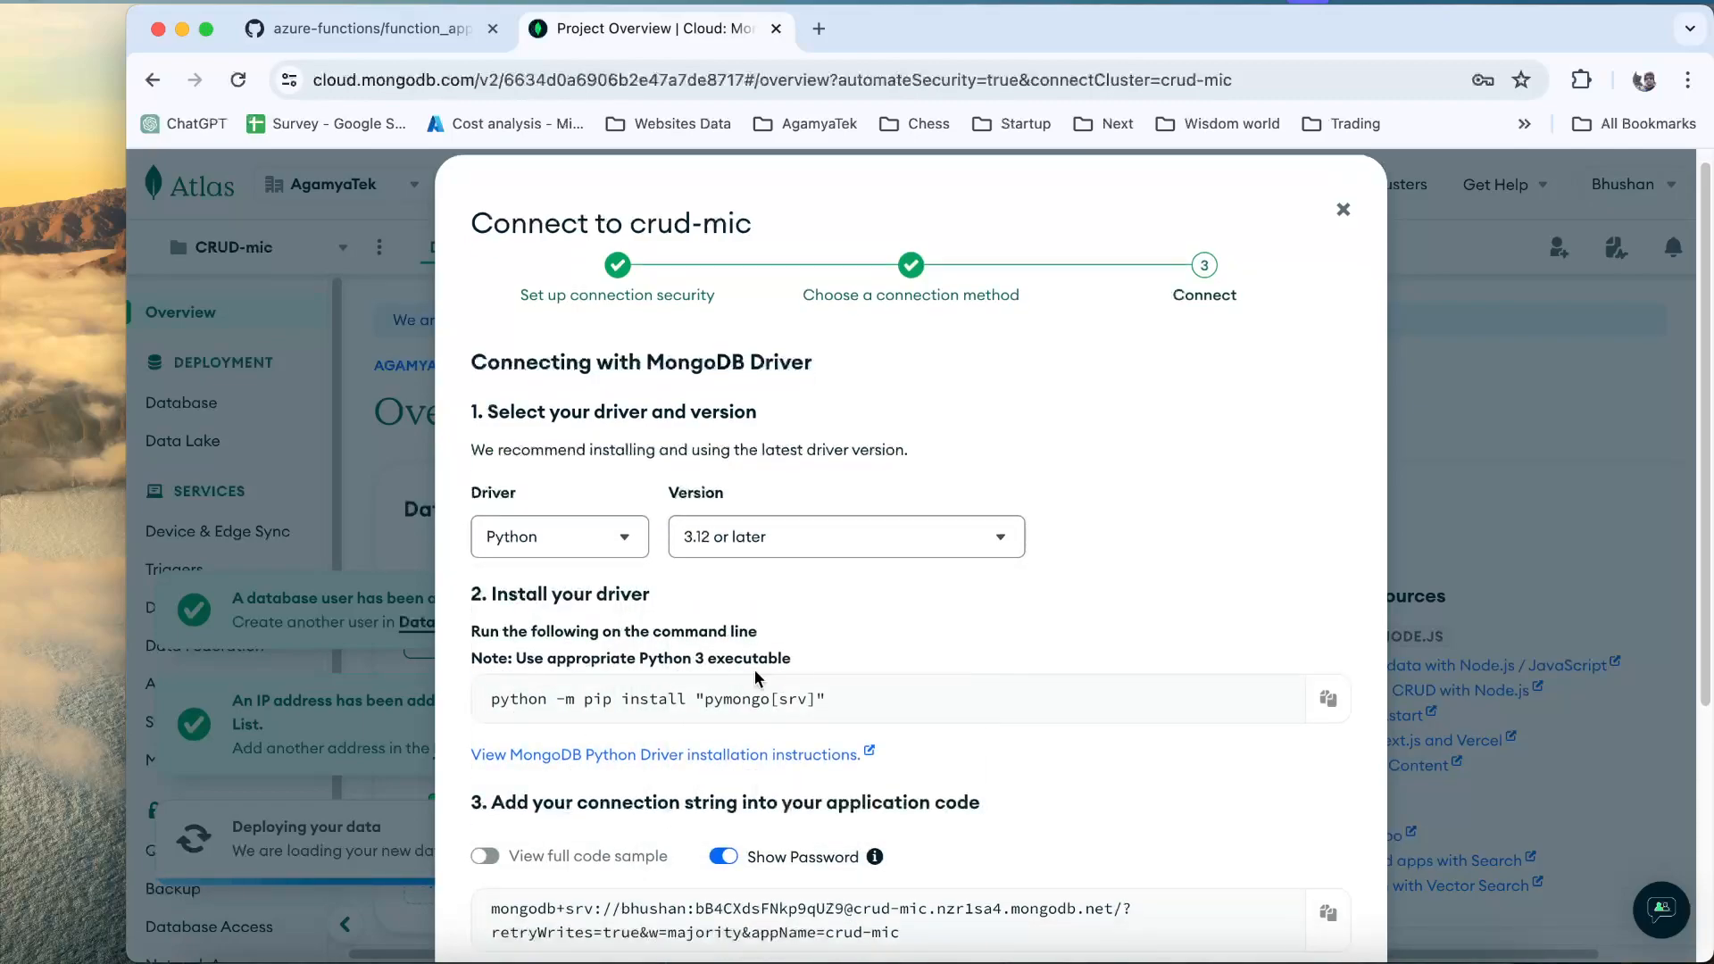
- Examine the pip install command for the pymongo driver in the connection instructions
scroll(757, 679, down, 2)
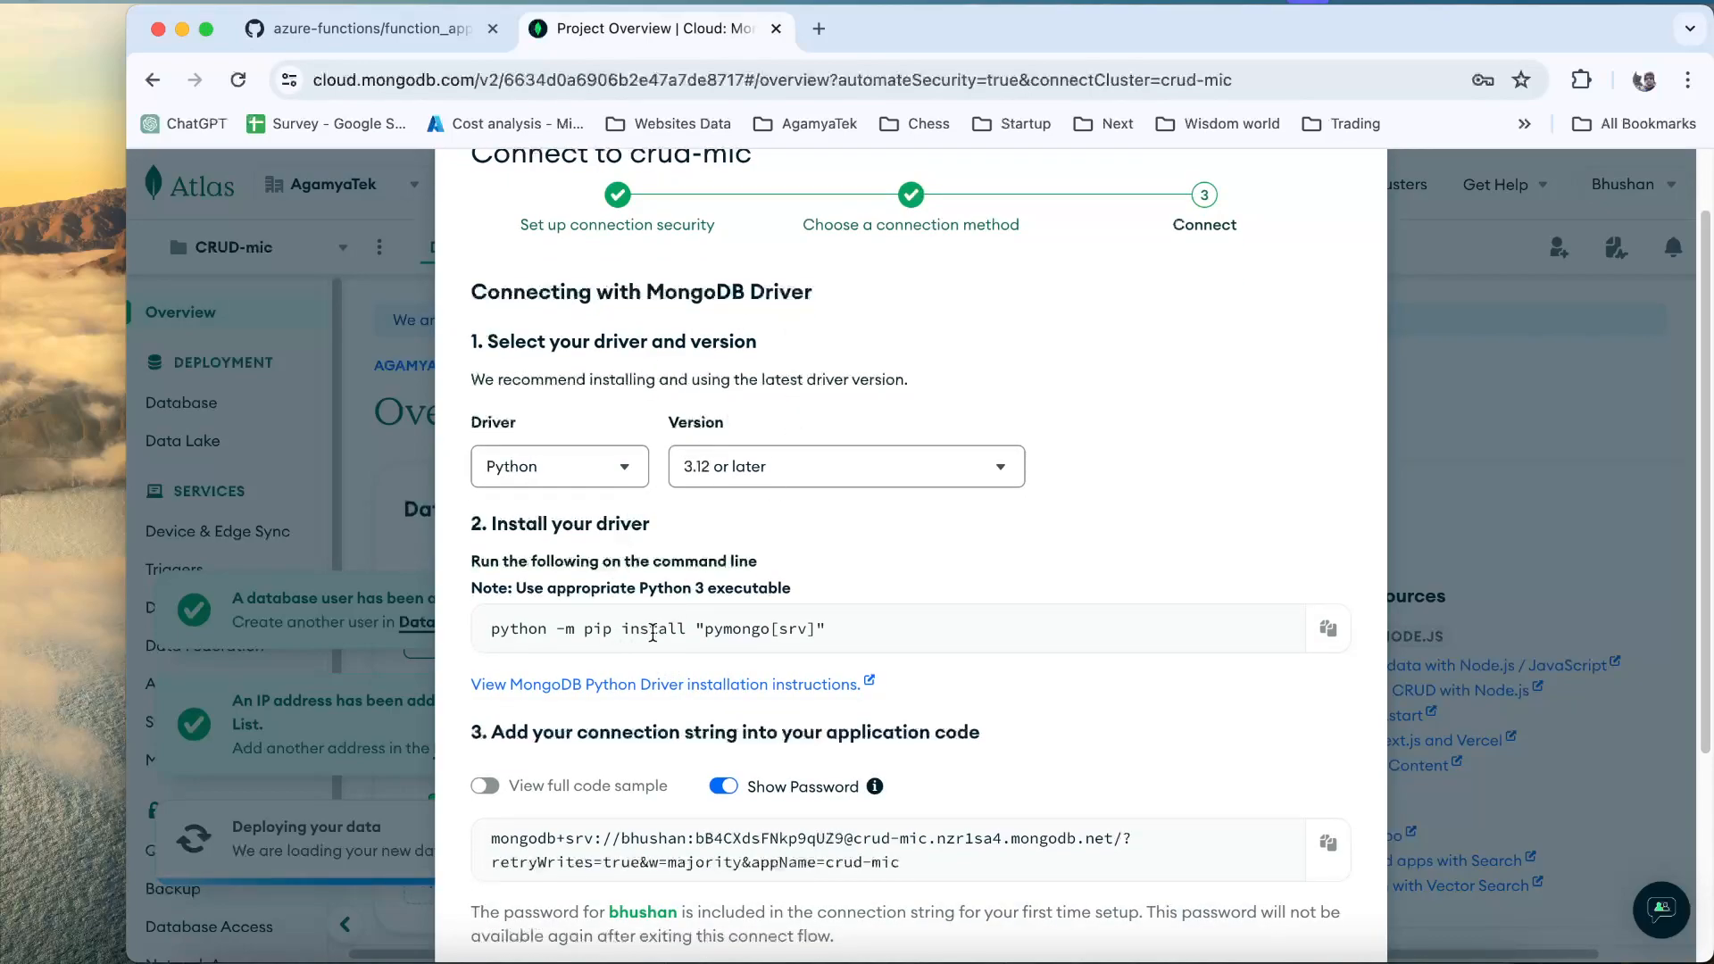
drag(701, 634, 771, 631)
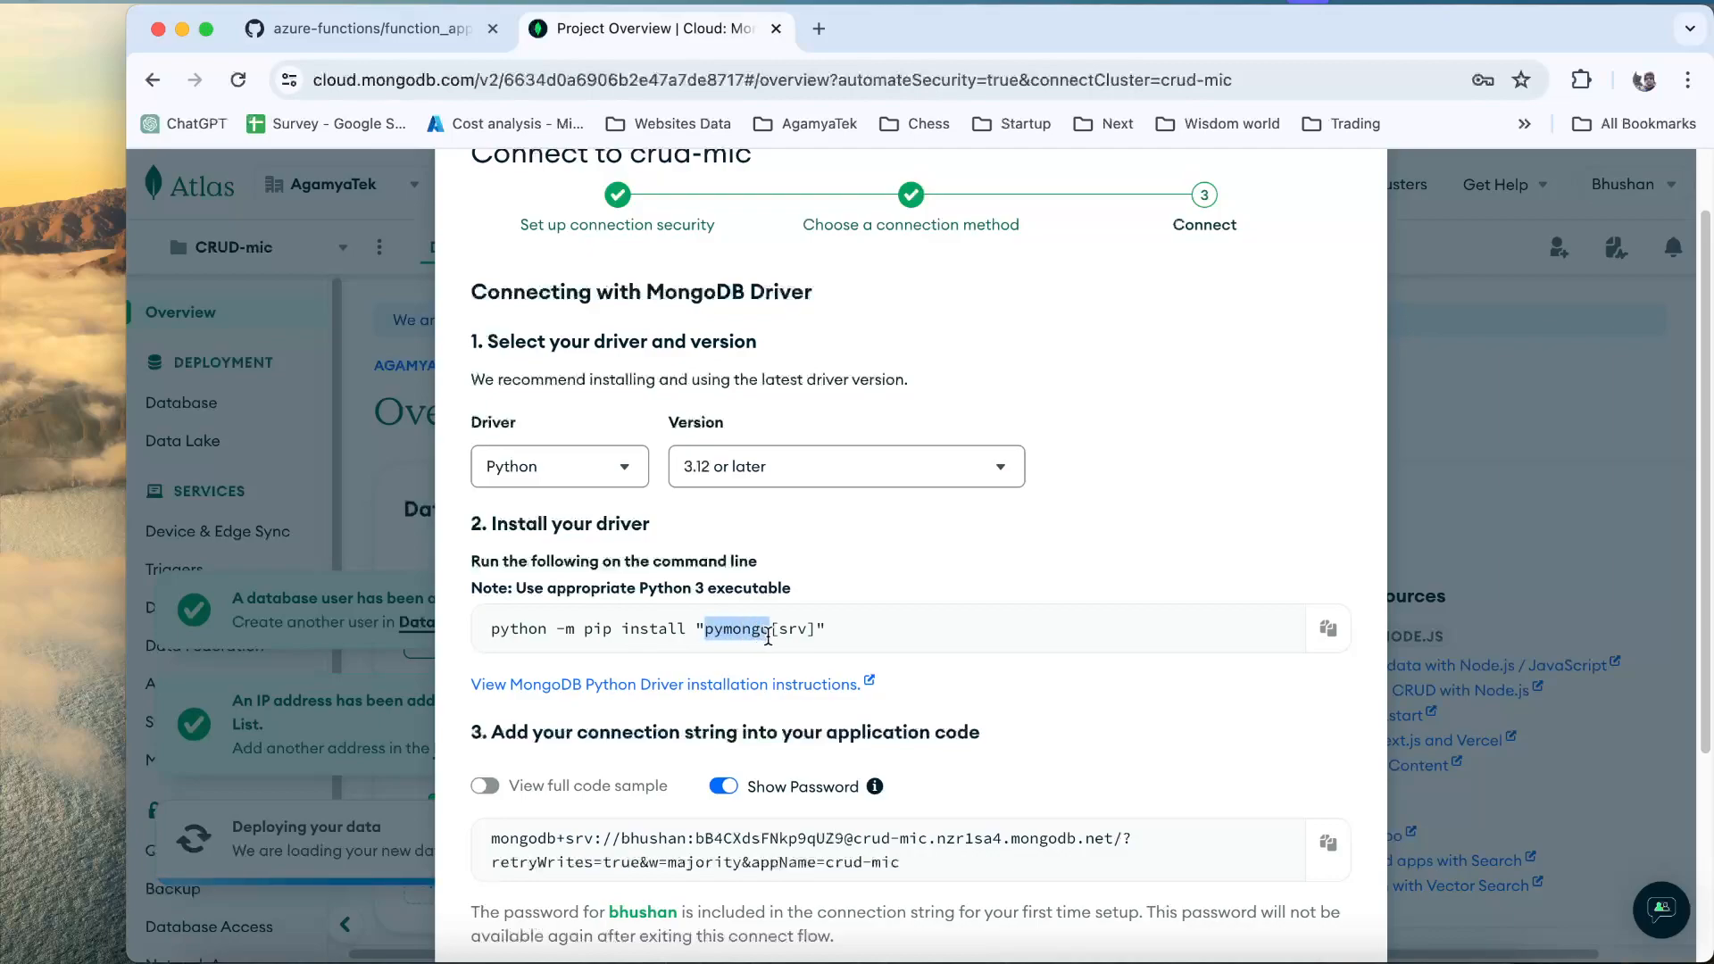
scroll(860, 588, down, 1)
click(860, 587)
scroll(828, 518, down, 4)
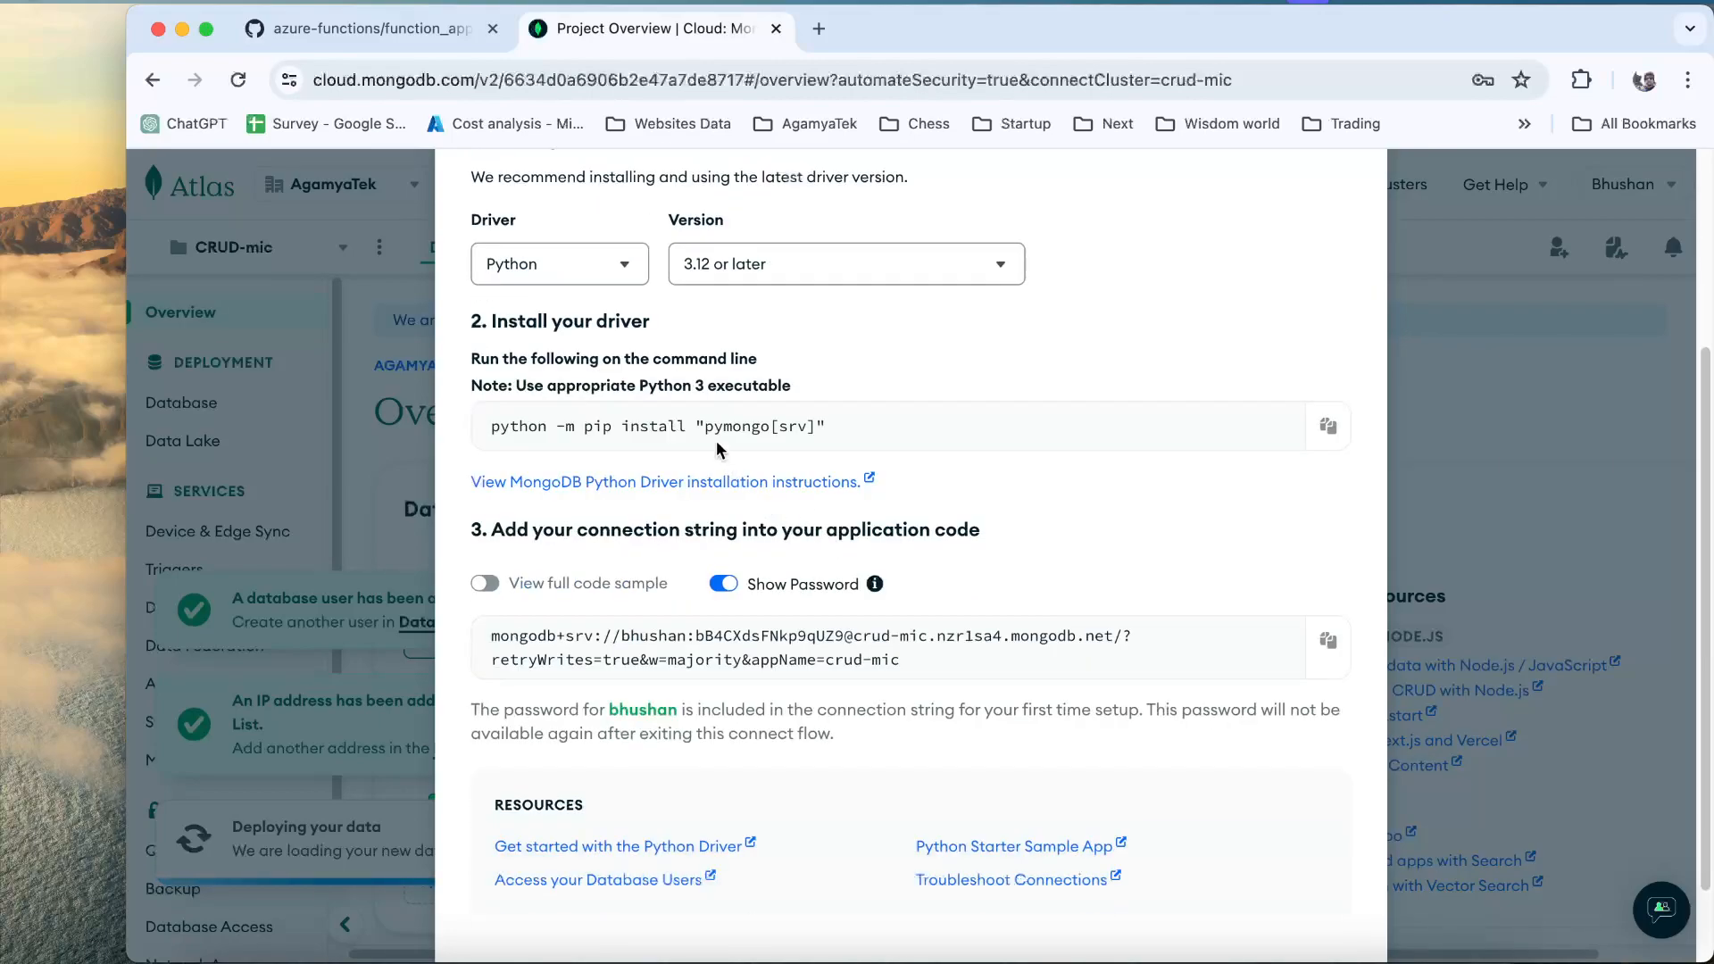
drag(588, 429, 819, 438)
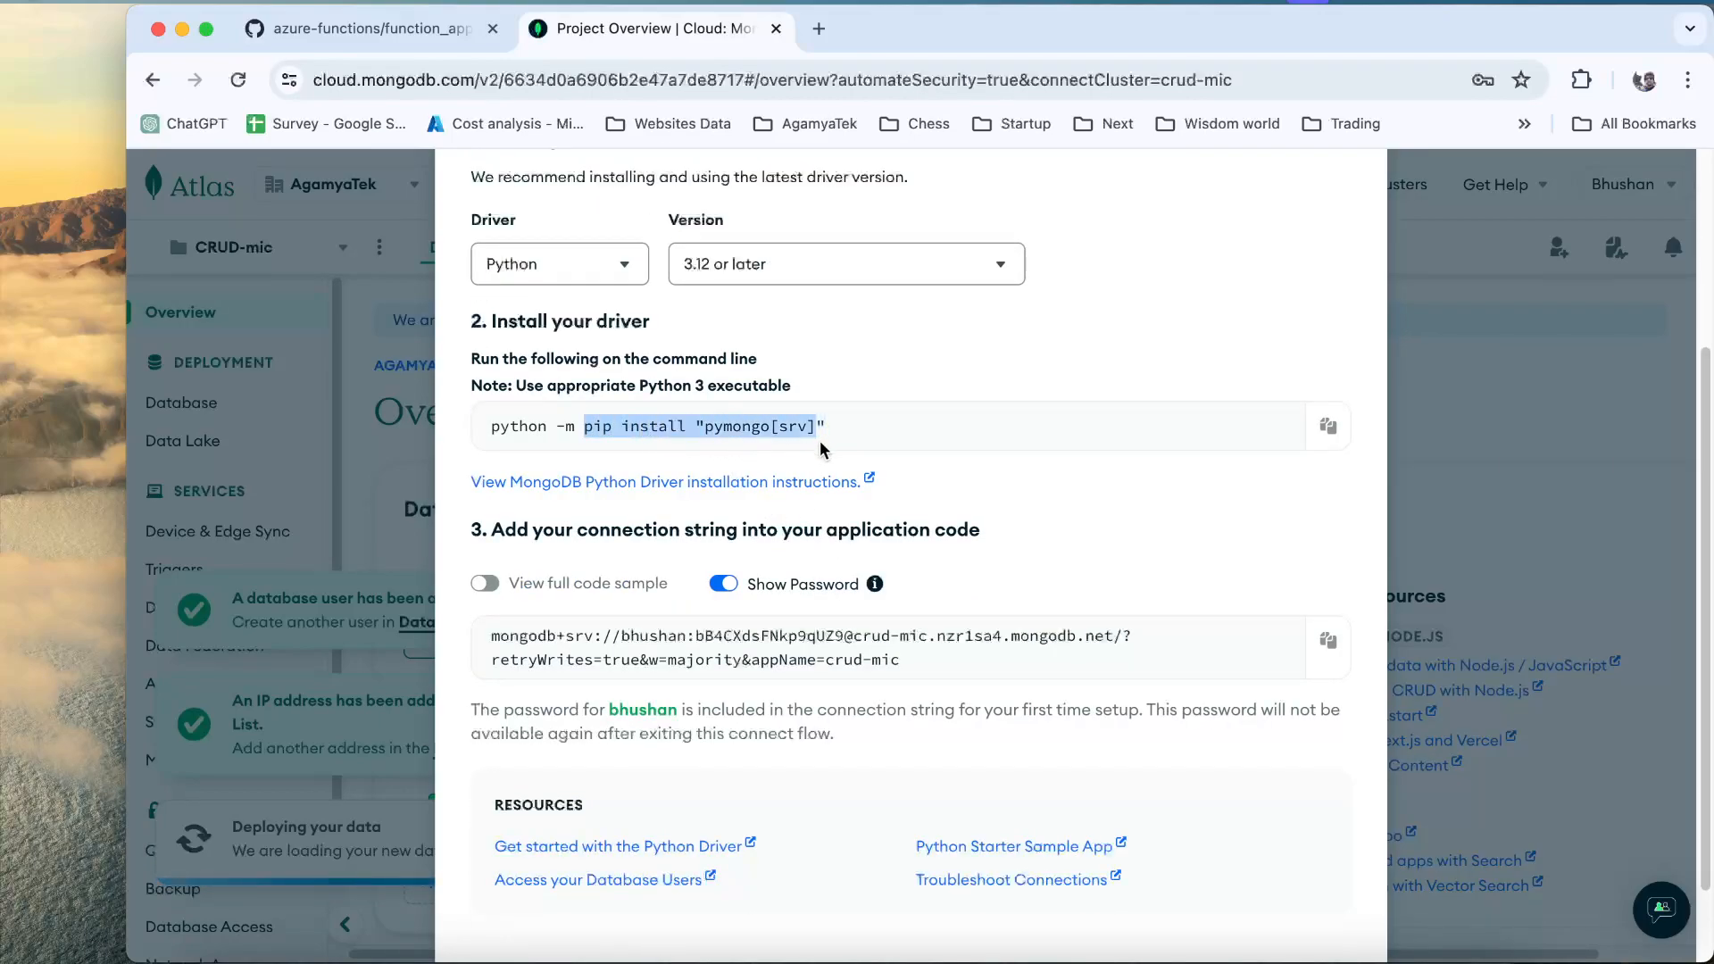
scroll(820, 438, down, 1)
click(907, 316)
scroll(919, 375, down, 1)
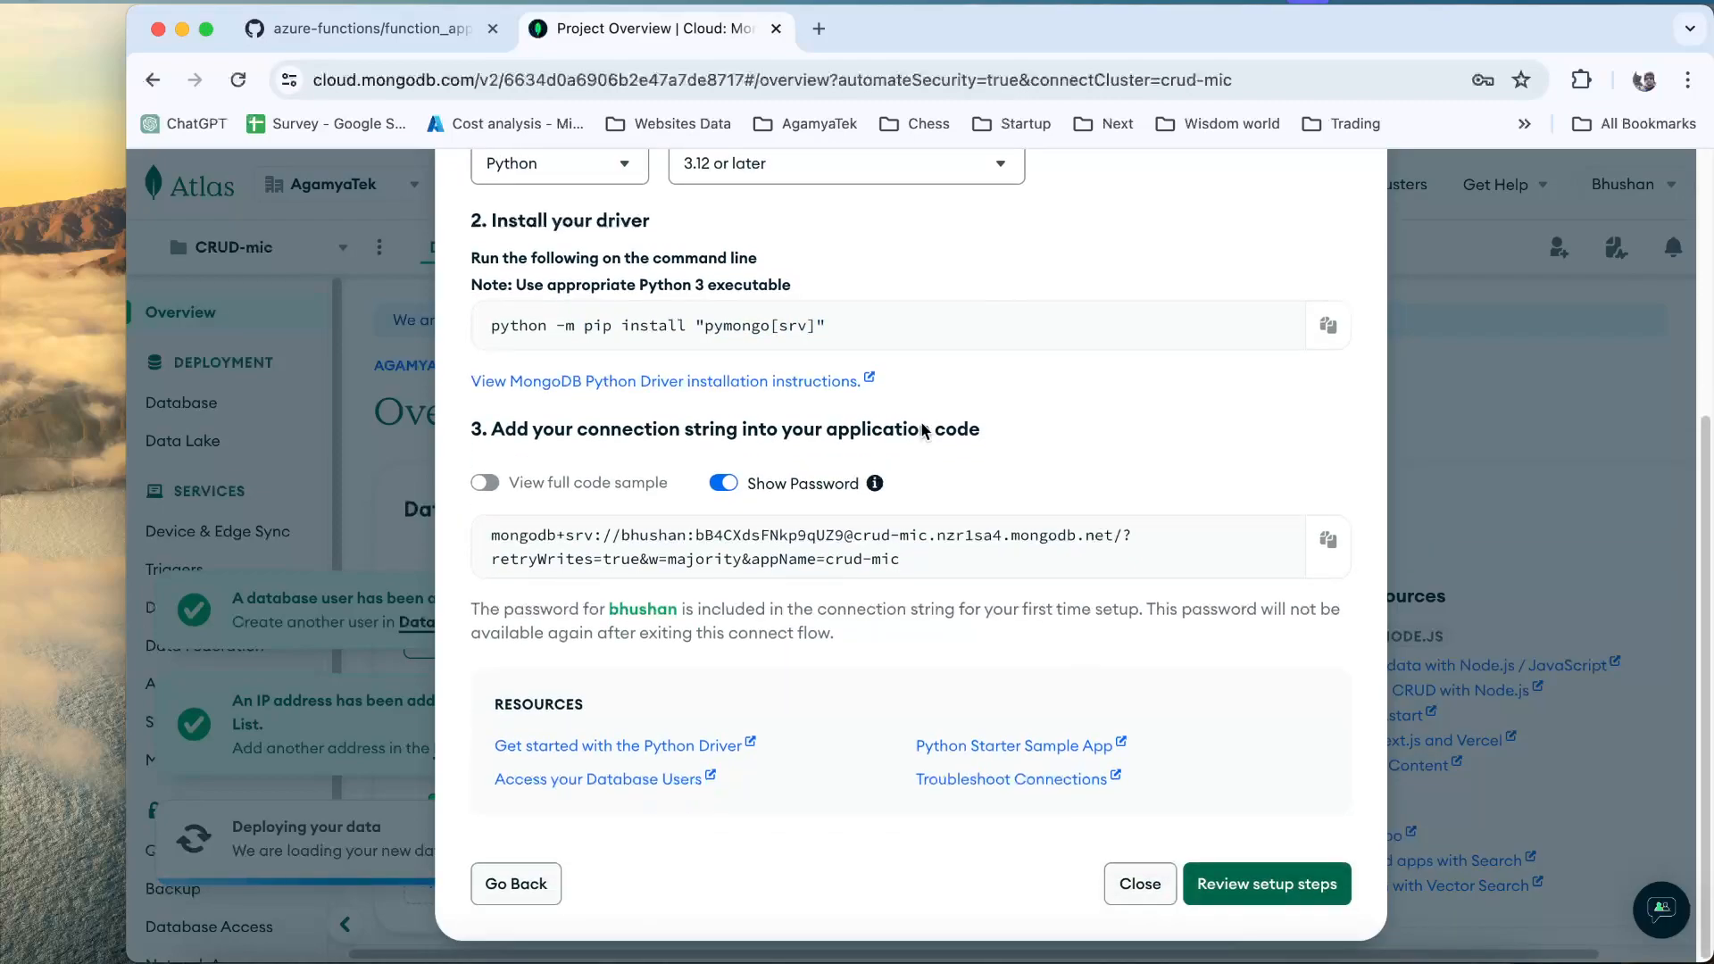
- Hide and show the password in the connection string and examine its username and password parts
click(724, 506)
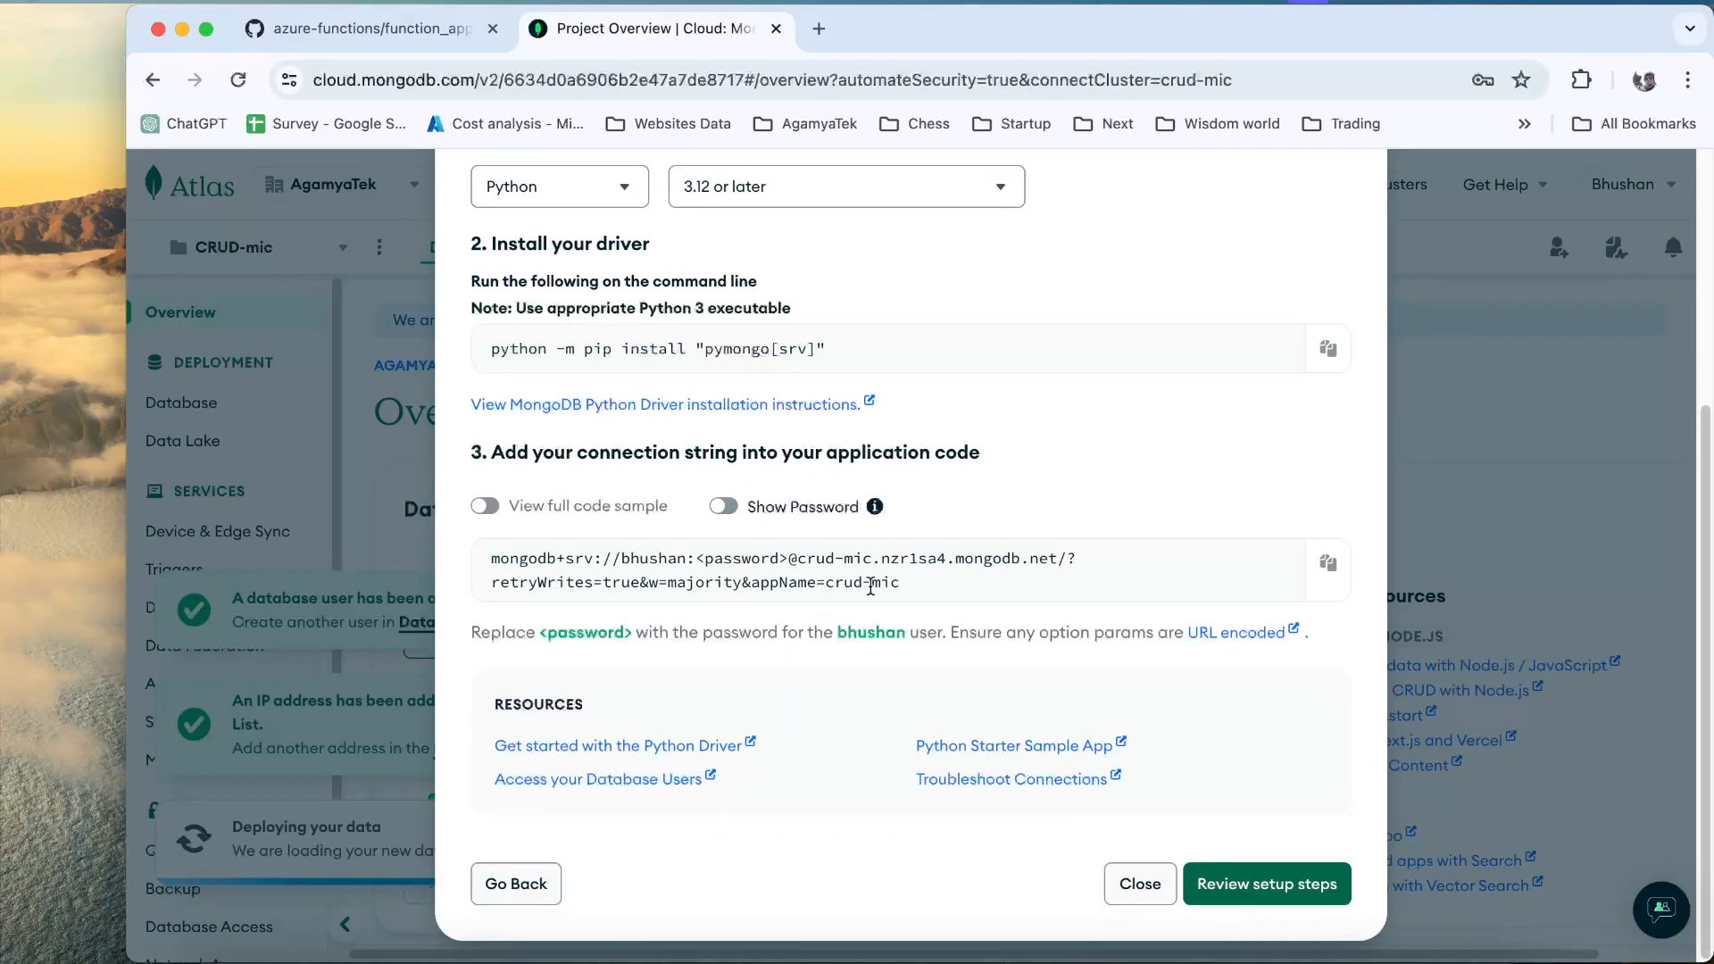
drag(903, 586, 494, 564)
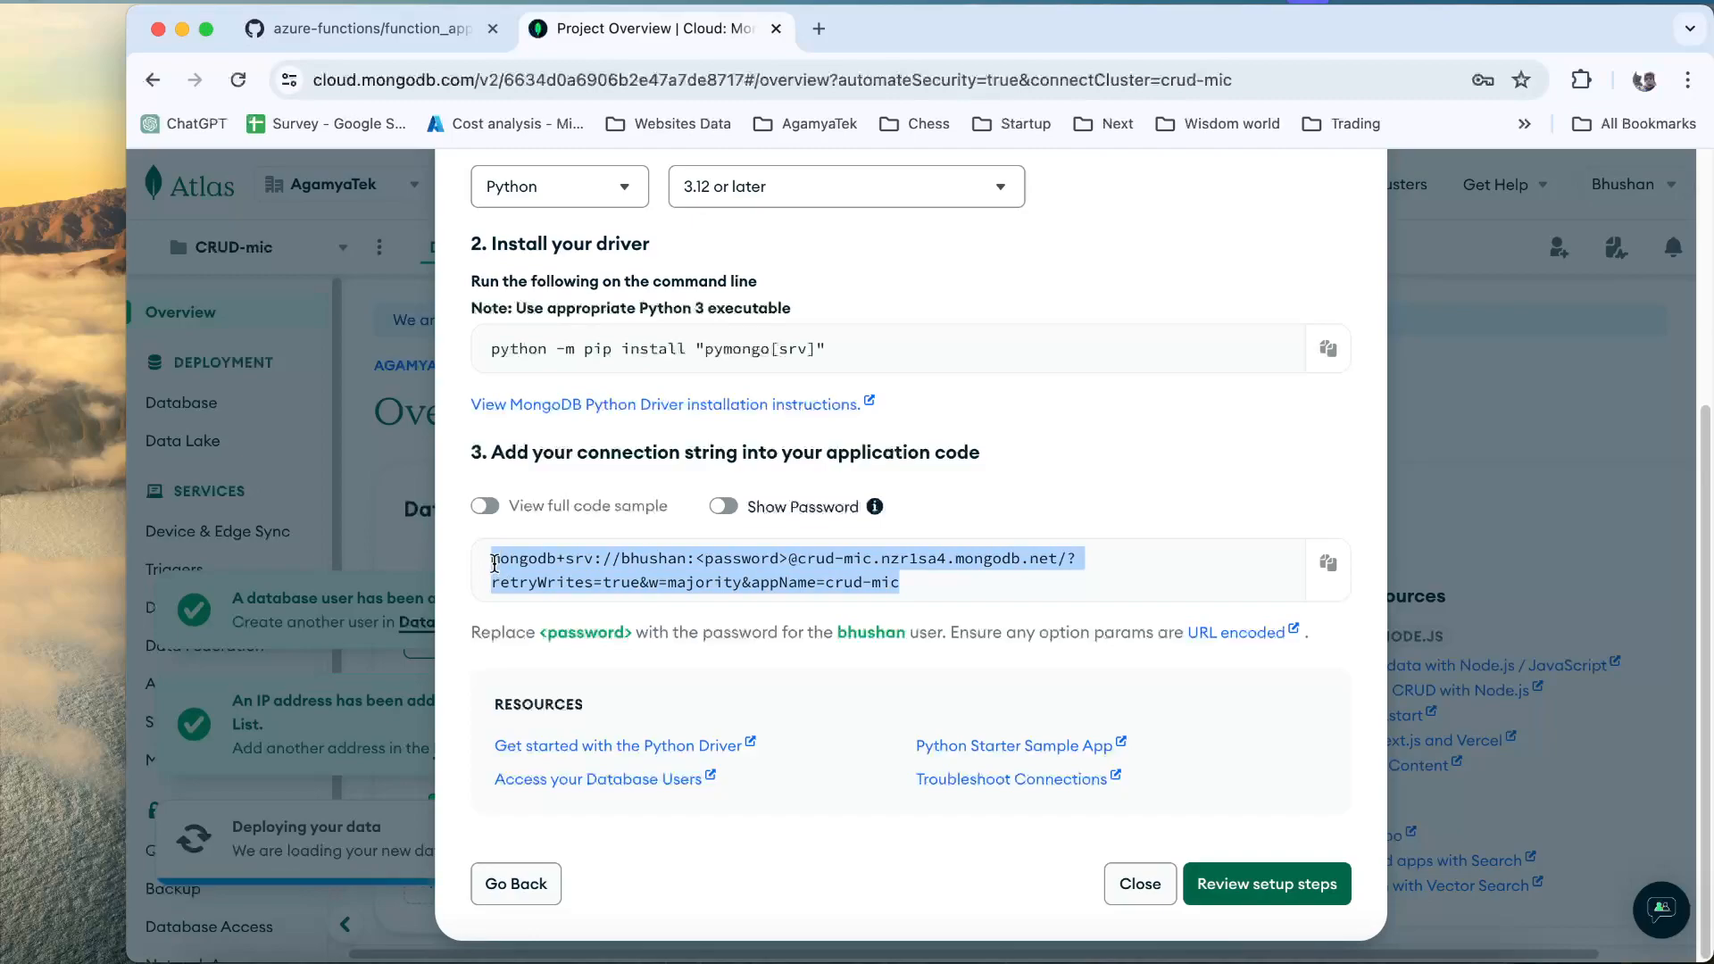
click(723, 507)
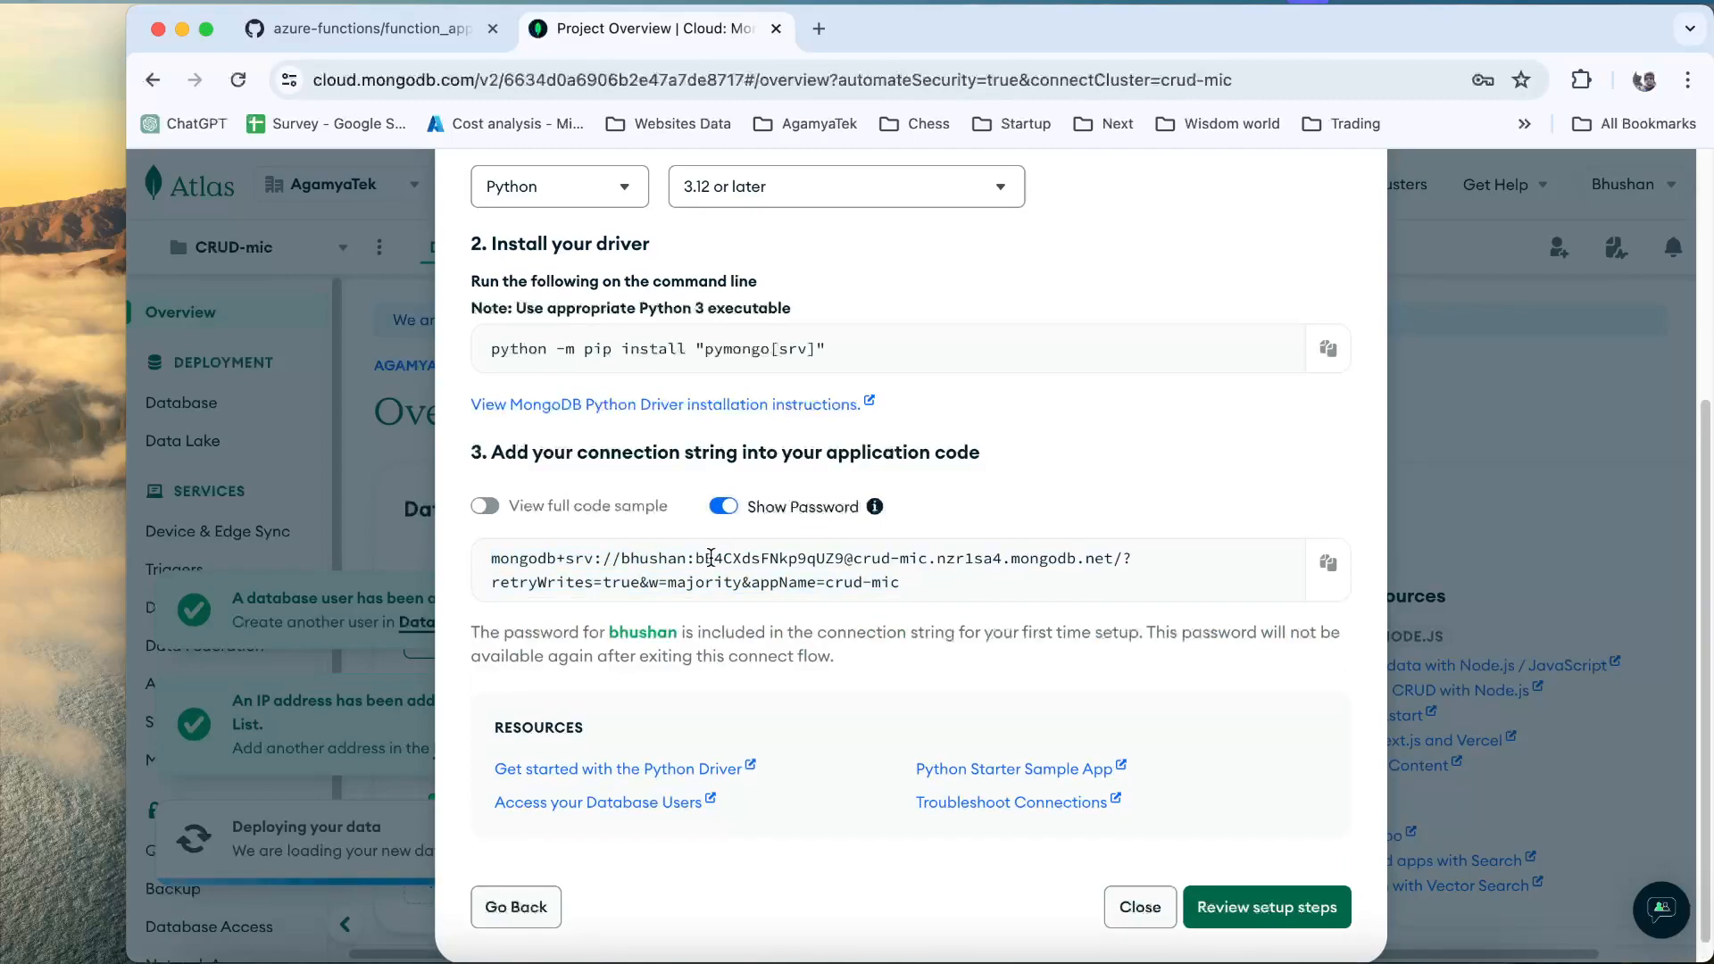
double_click(639, 553)
double_click(741, 561)
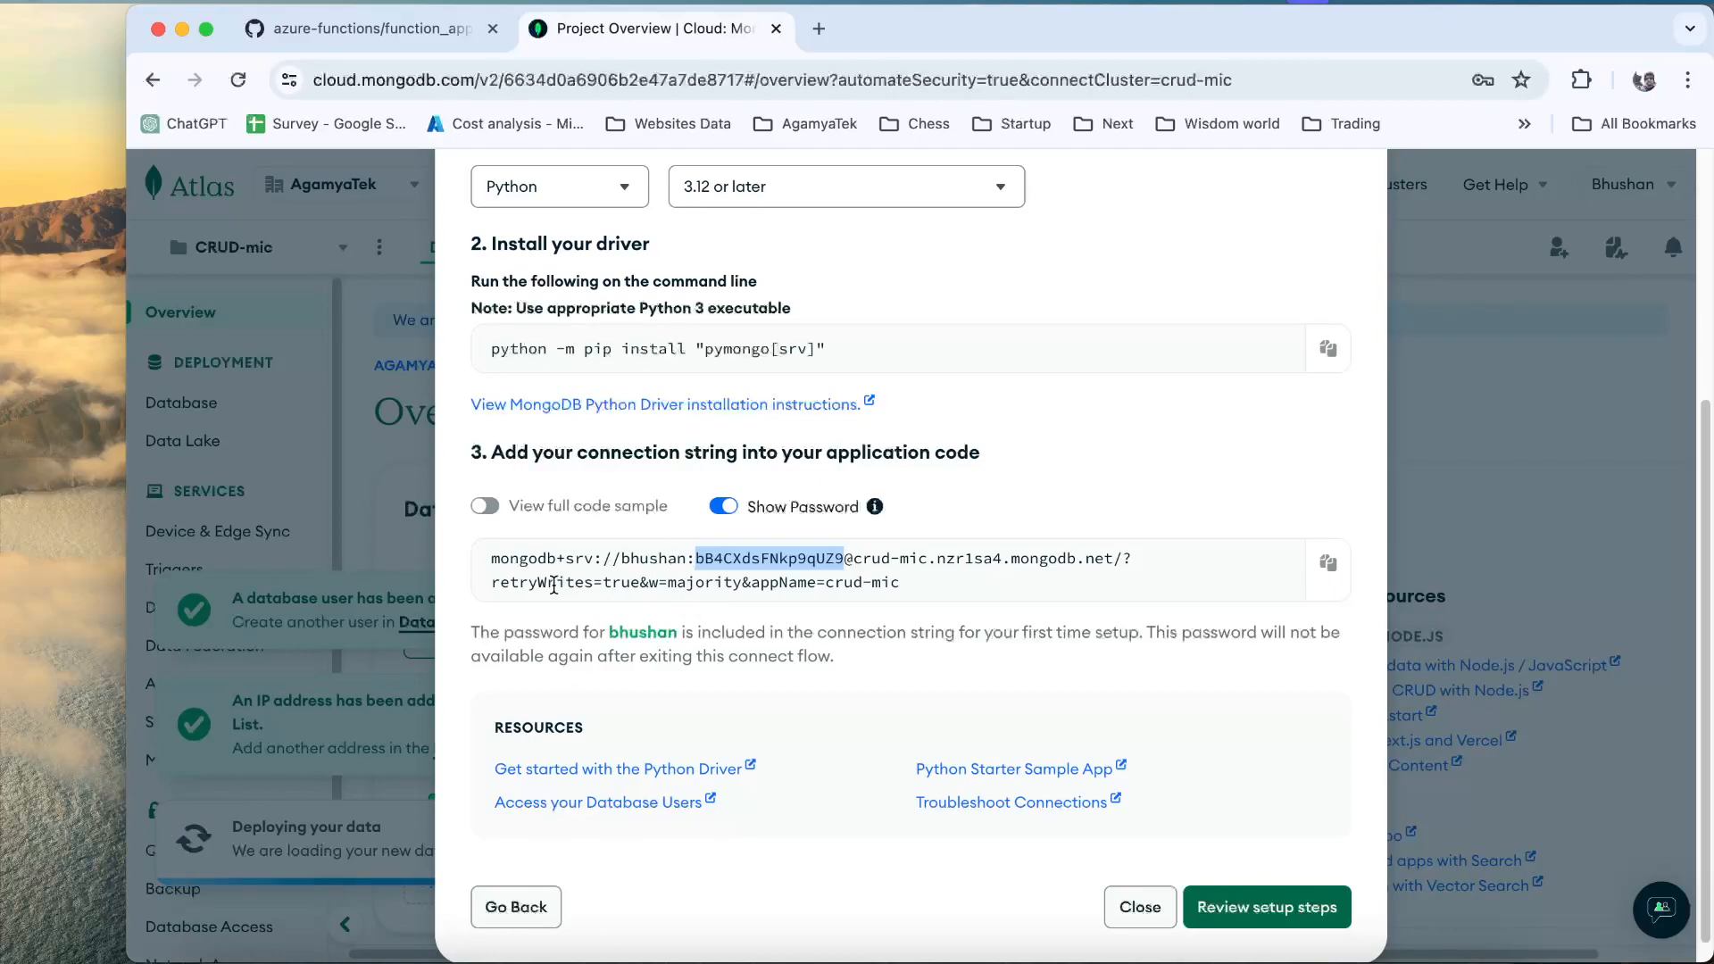
- Highlight the connection string to review it and close the crud-mic connection dialog
mouse_move(497, 560)
mouse_down()
mouse_move(584, 587)
mouse_move(910, 583)
mouse_move(553, 585)
mouse_move(486, 564)
mouse_up()
click(919, 582)
click(748, 602)
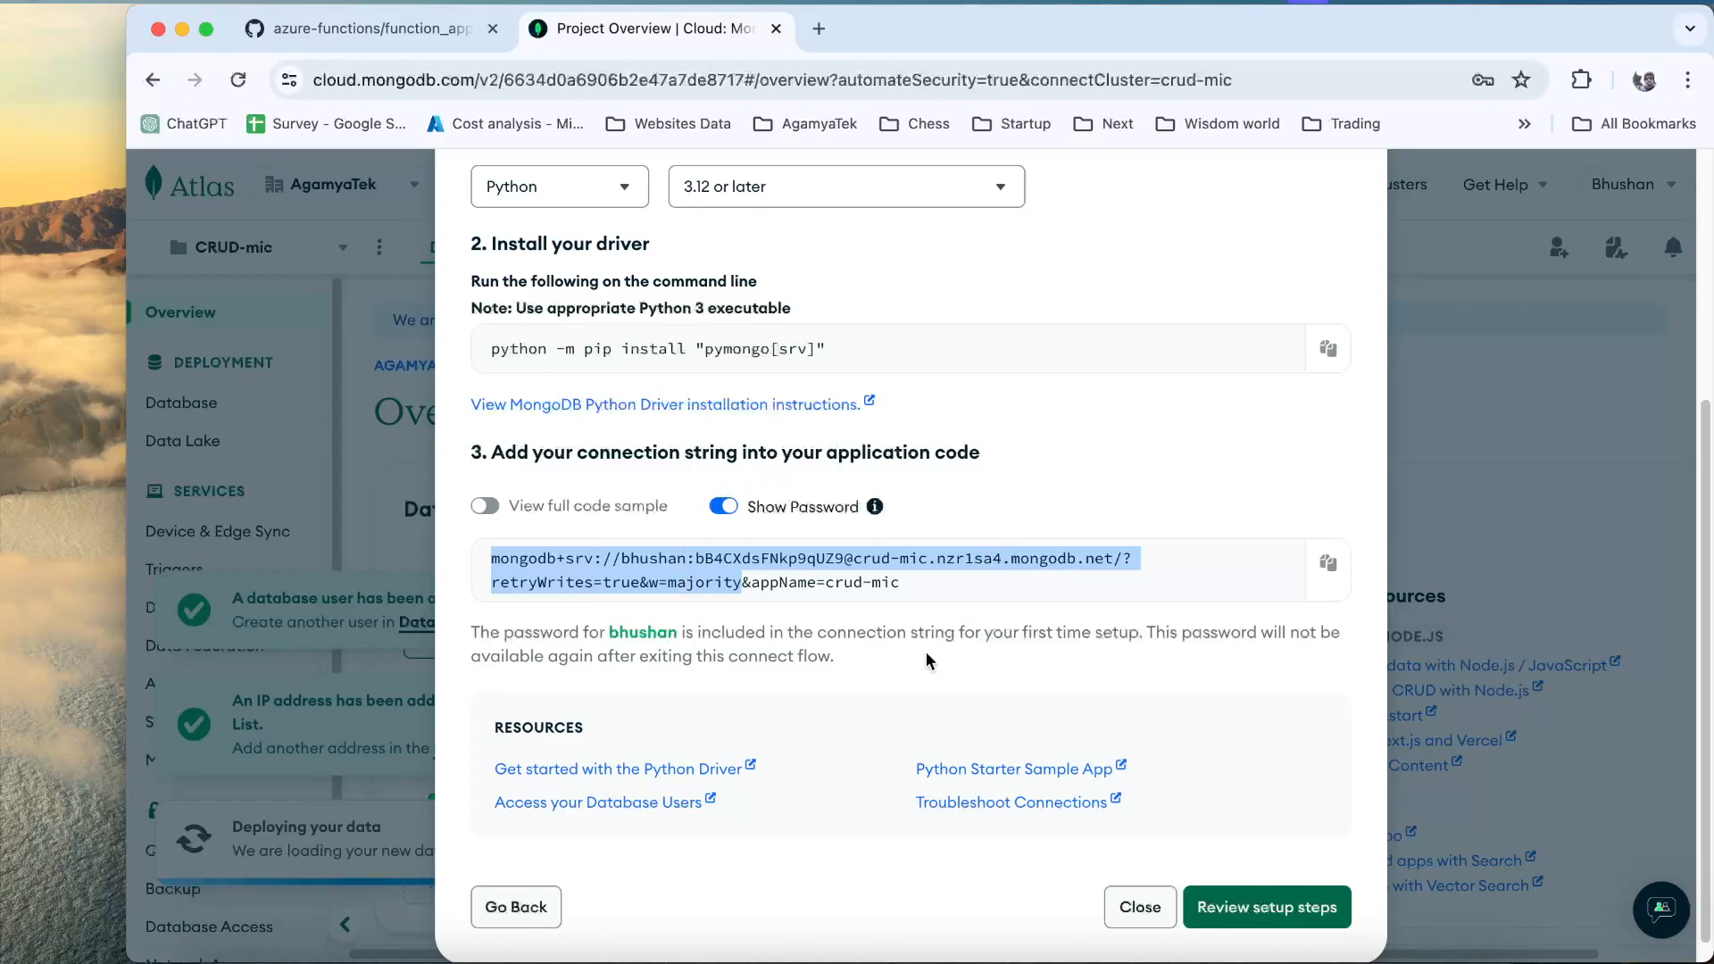
scroll(925, 652, down, 1)
click(502, 534)
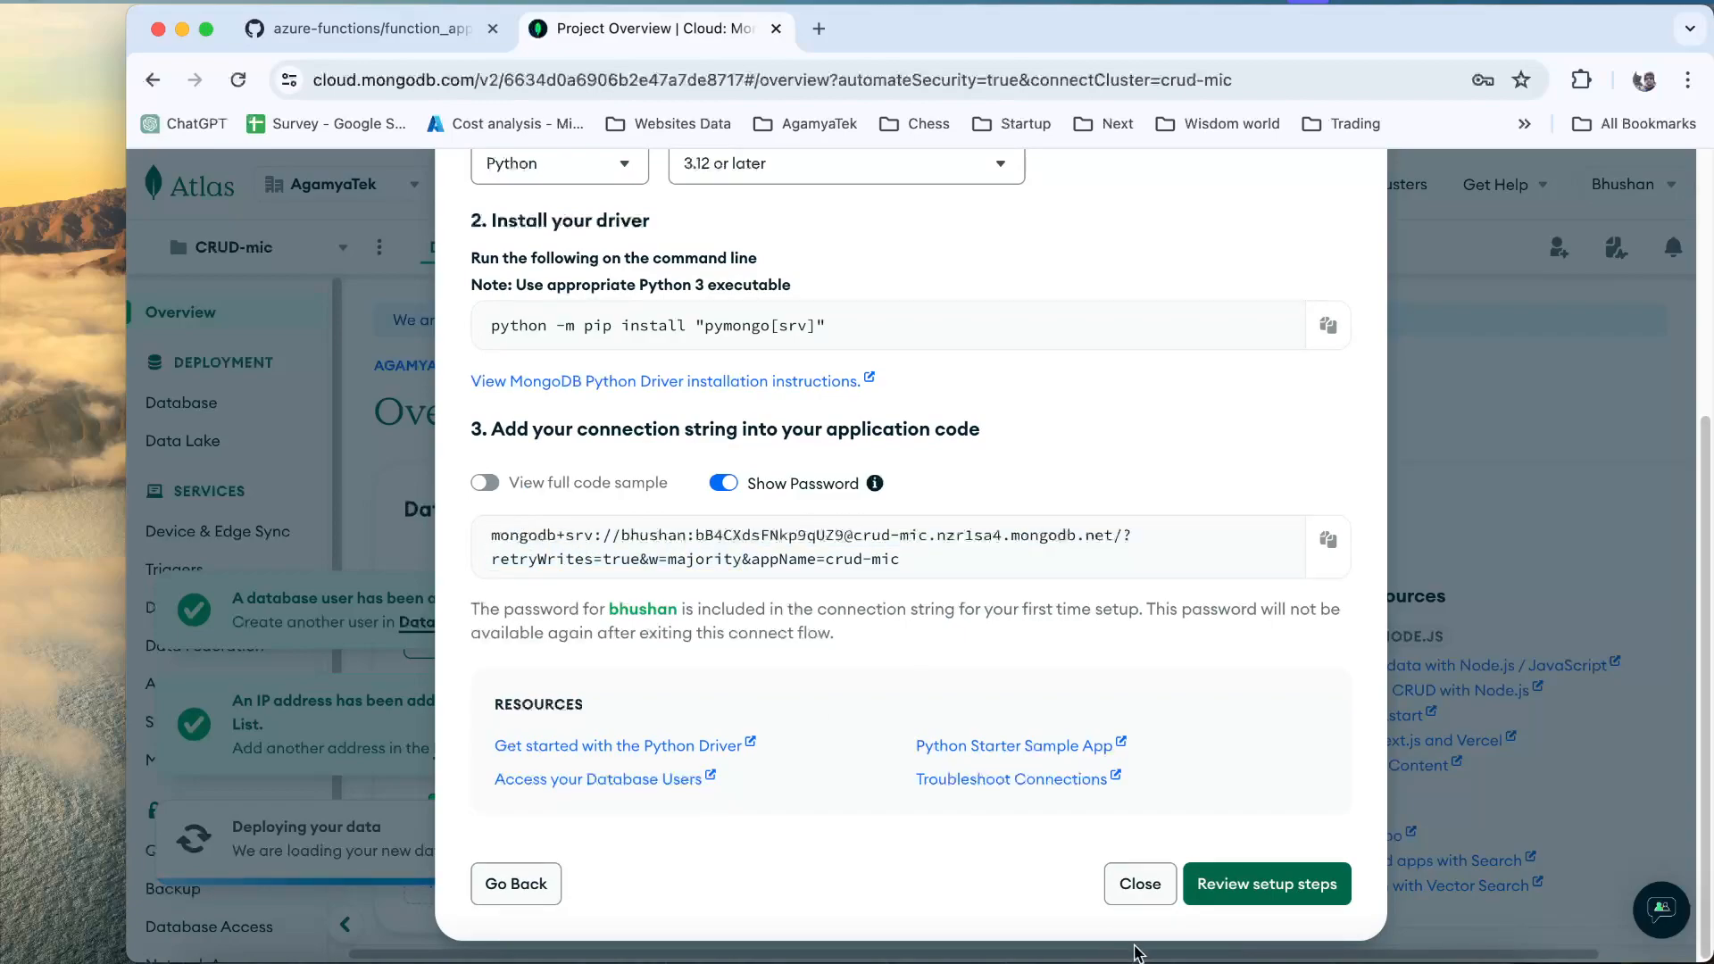
click(1140, 884)
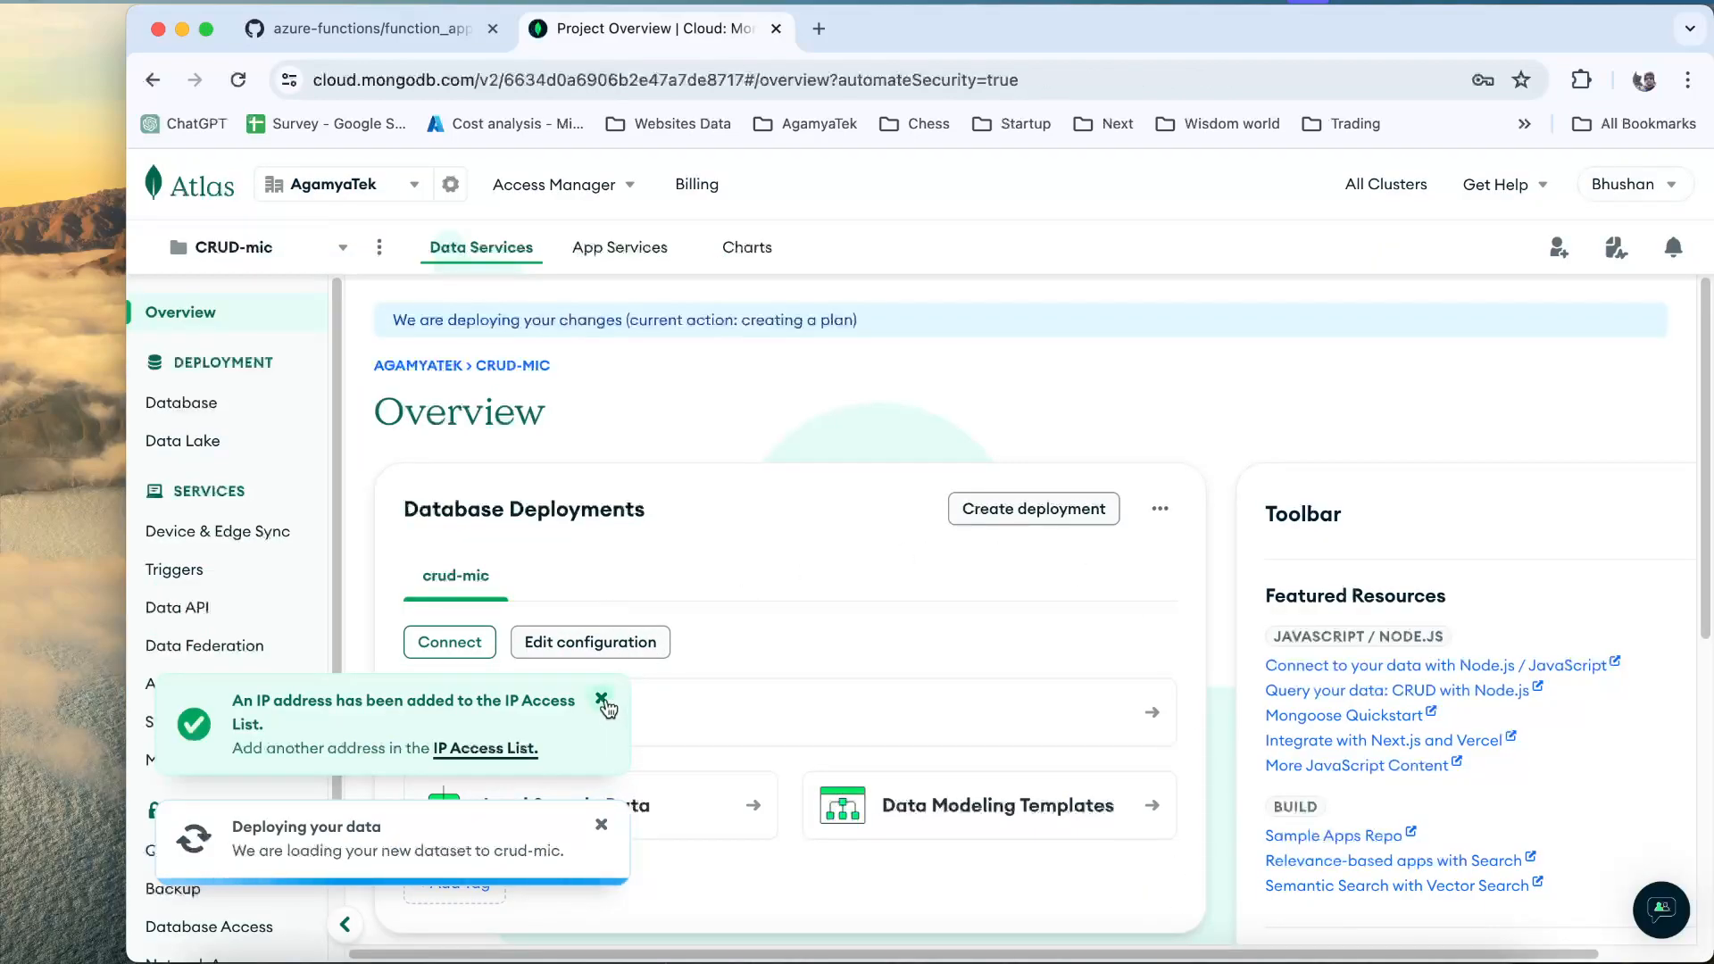
- Check the project's database users on the Database Access page
scroll(644, 638, down, 5)
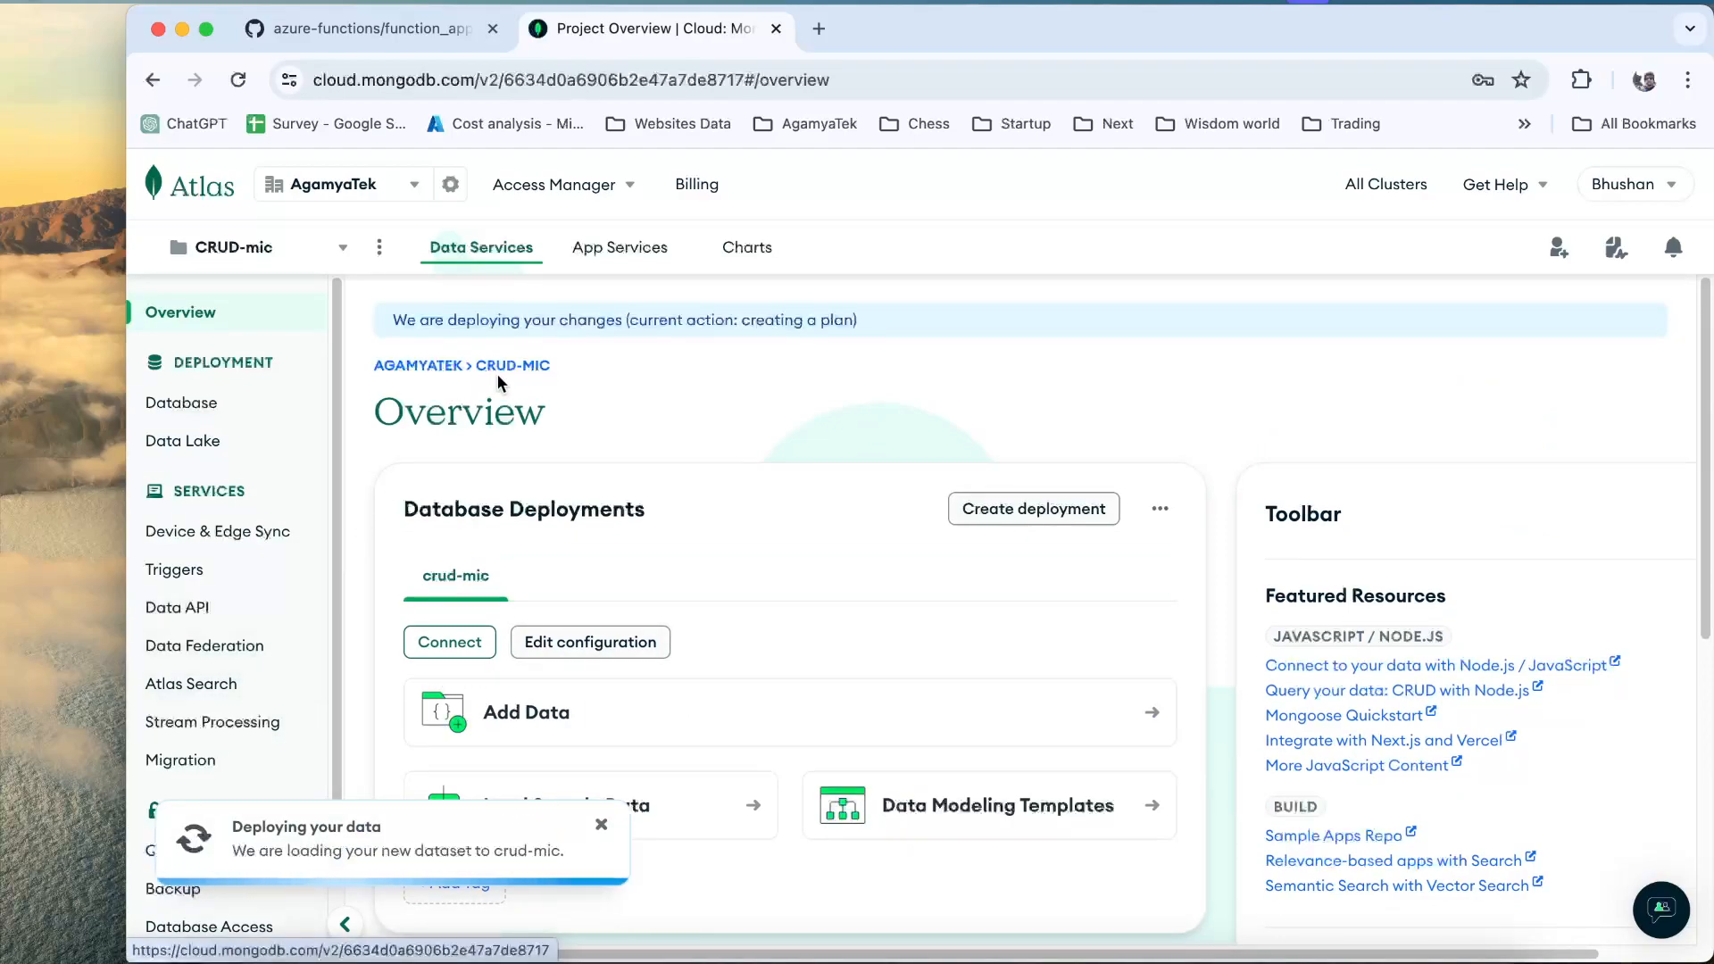
scroll(252, 661, down, 3)
click(220, 753)
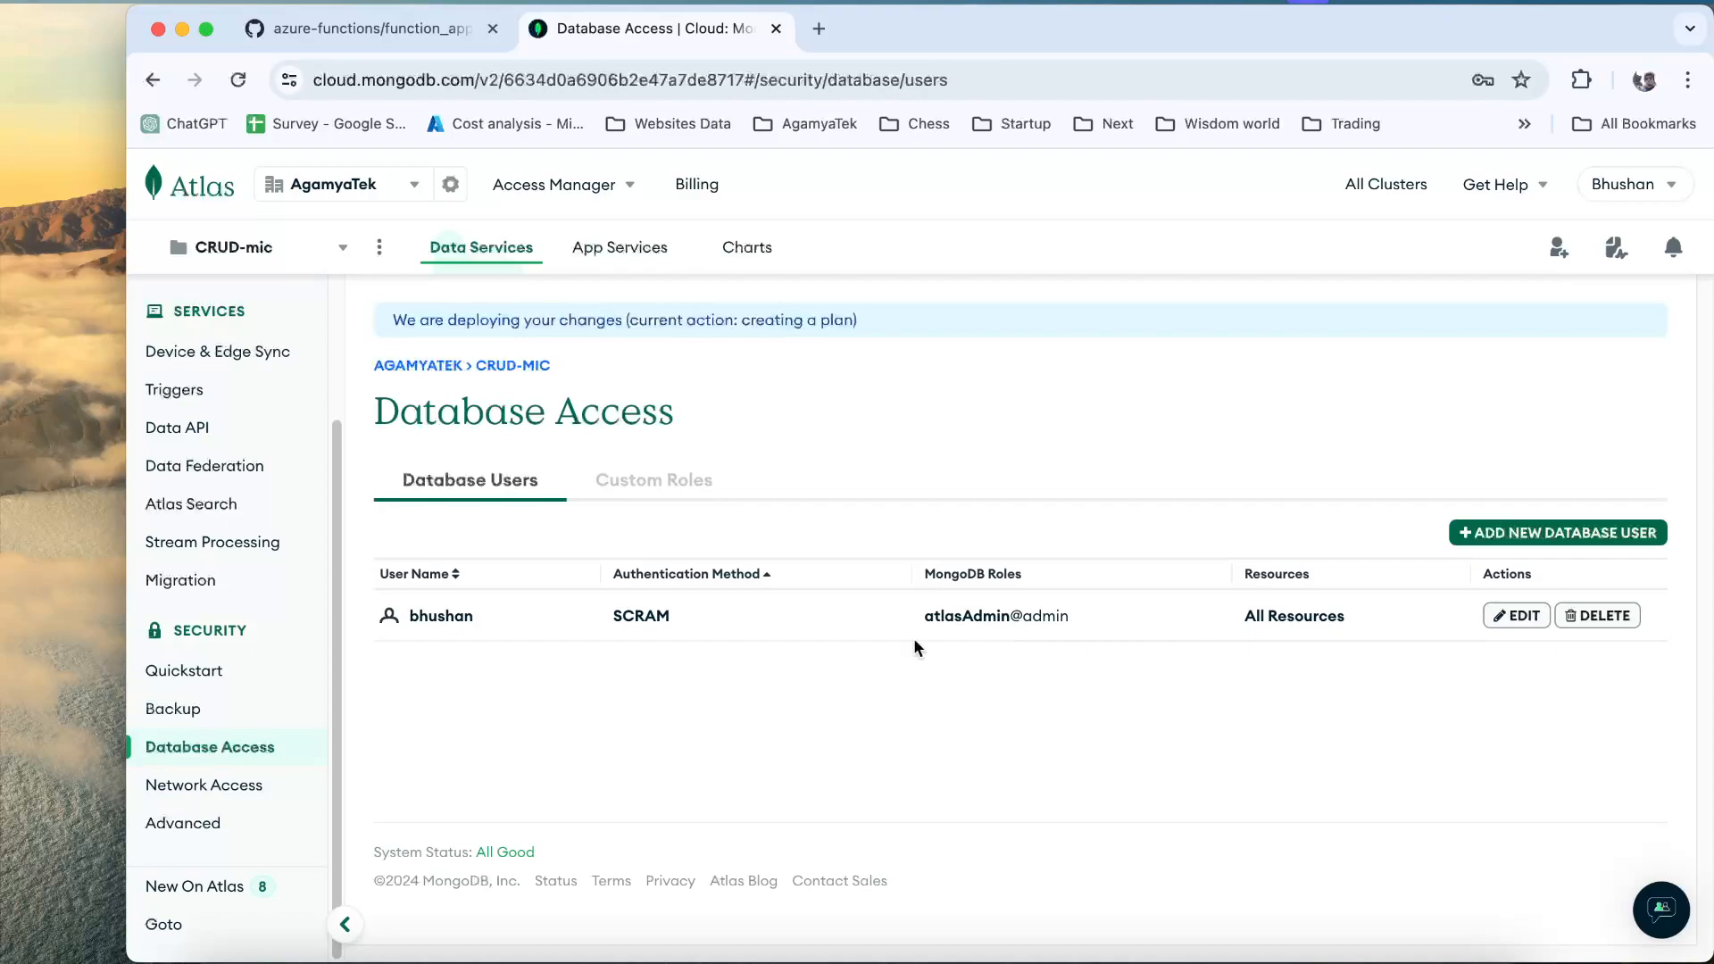
- Delete the IP address entry created by the Auto Setup process from the Network Access list
click(205, 786)
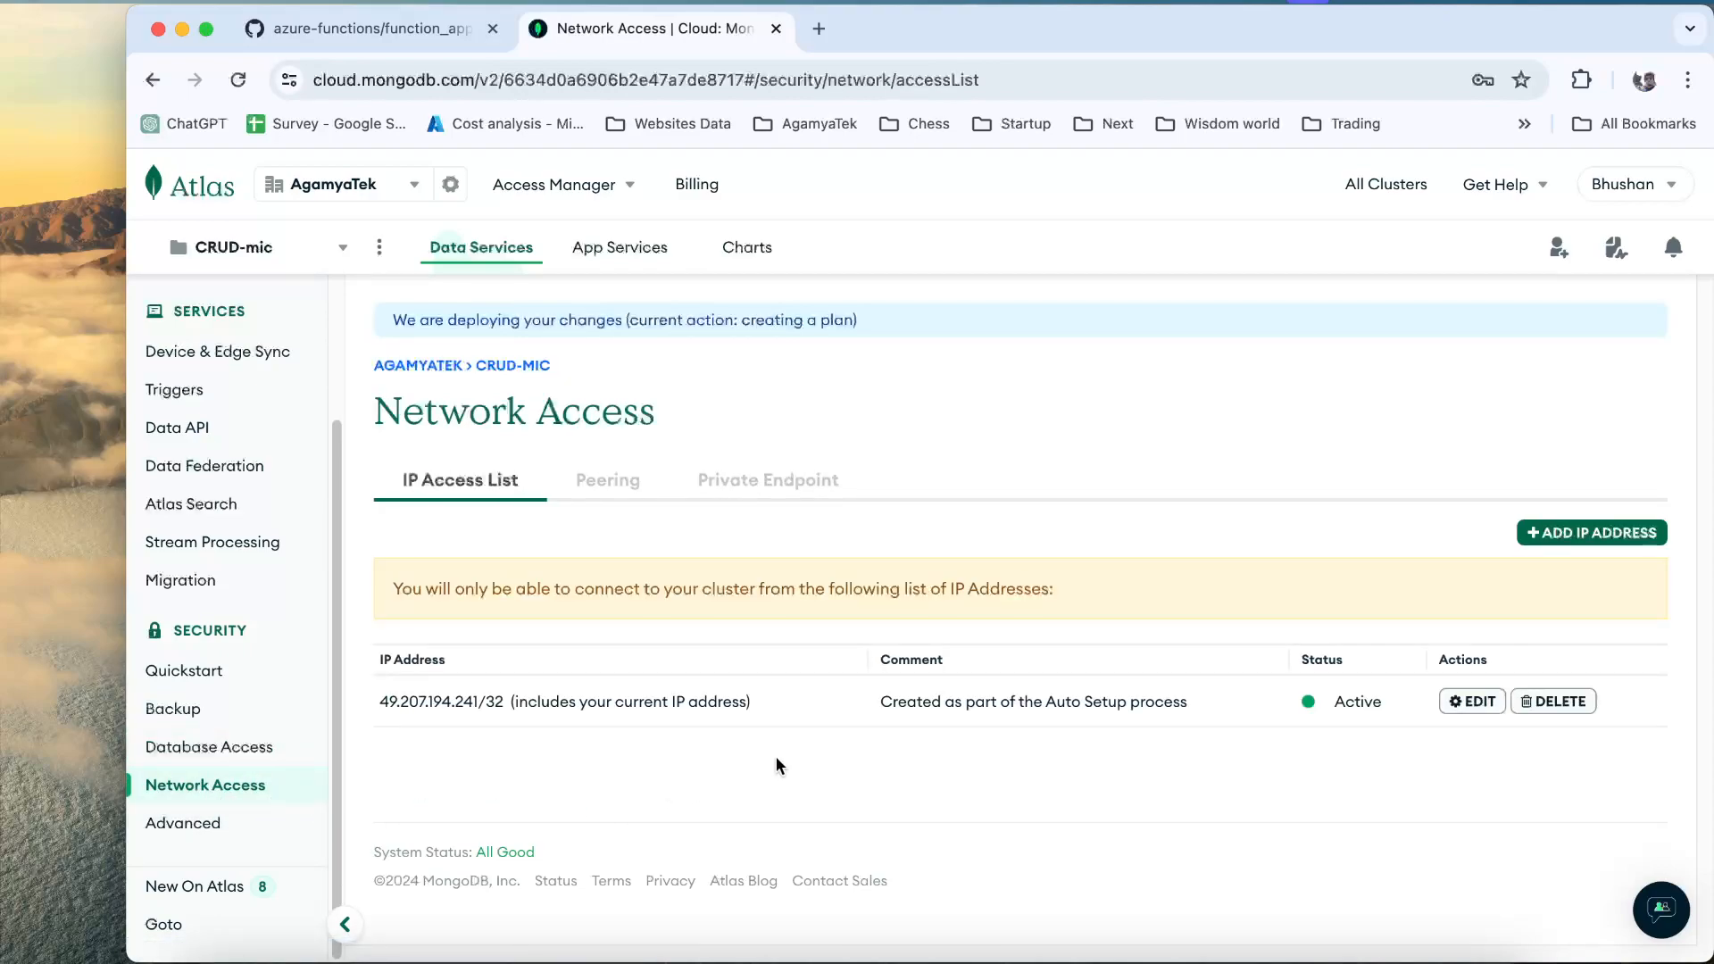
drag(381, 701, 514, 702)
click(963, 744)
click(1577, 703)
click(1259, 362)
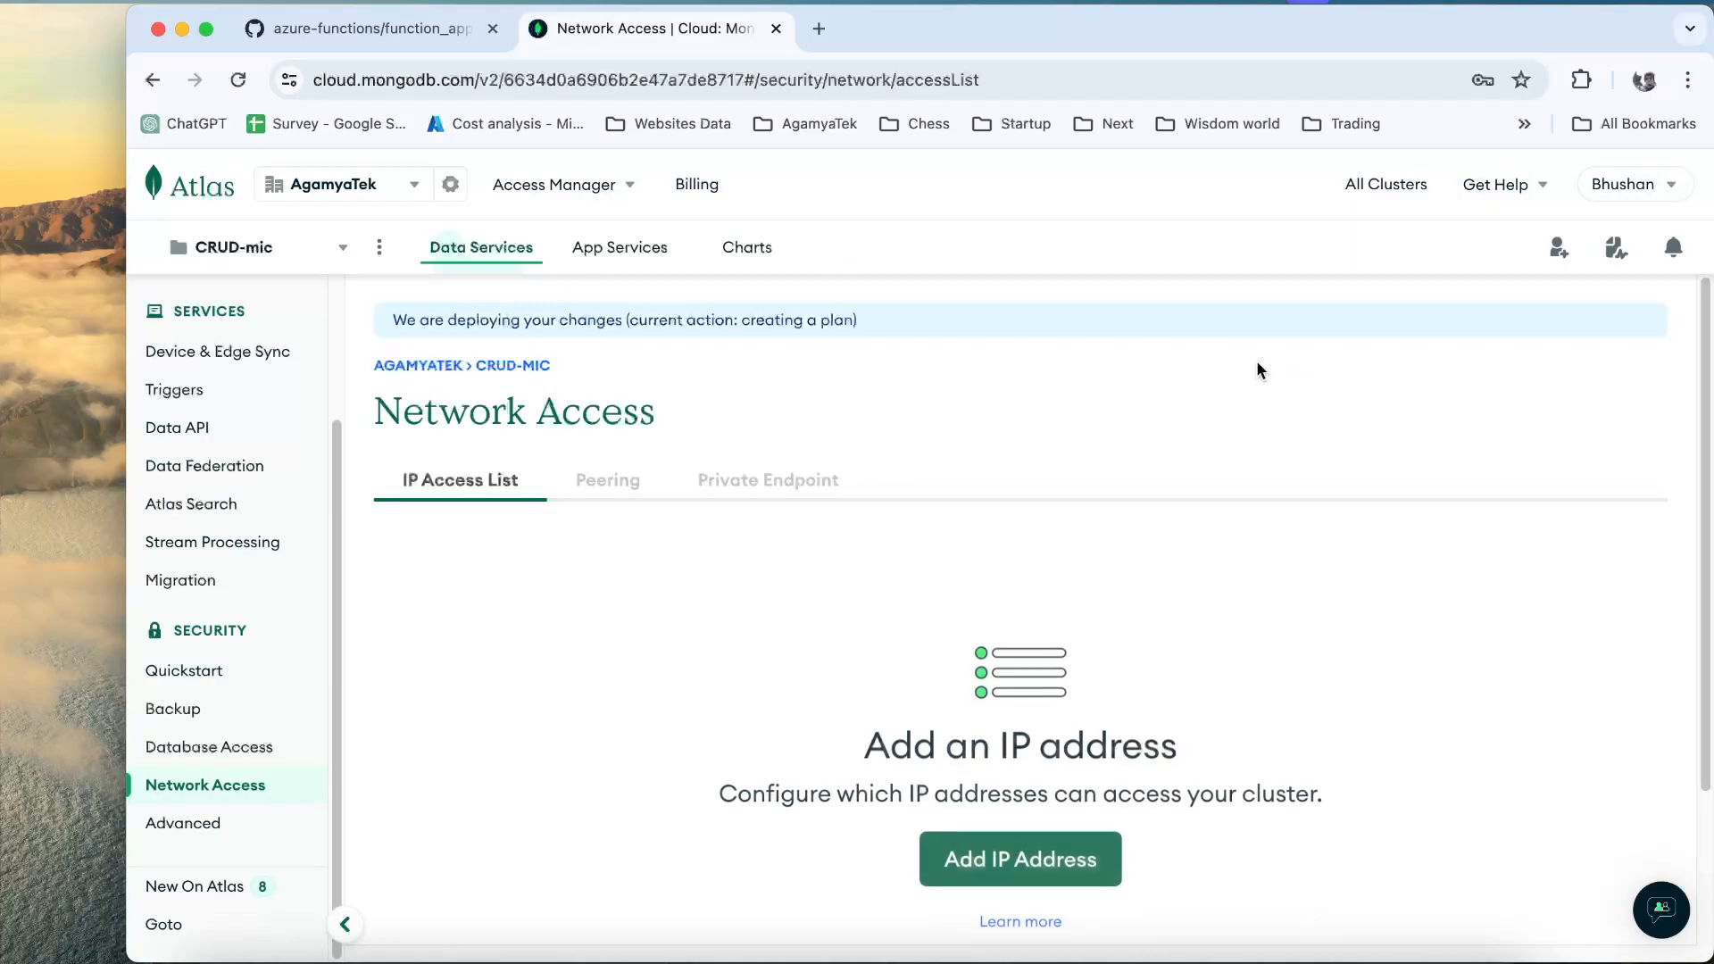
- Add an IP access list entry that allows access from anywhere, 0.0.0.0/0
click(1048, 840)
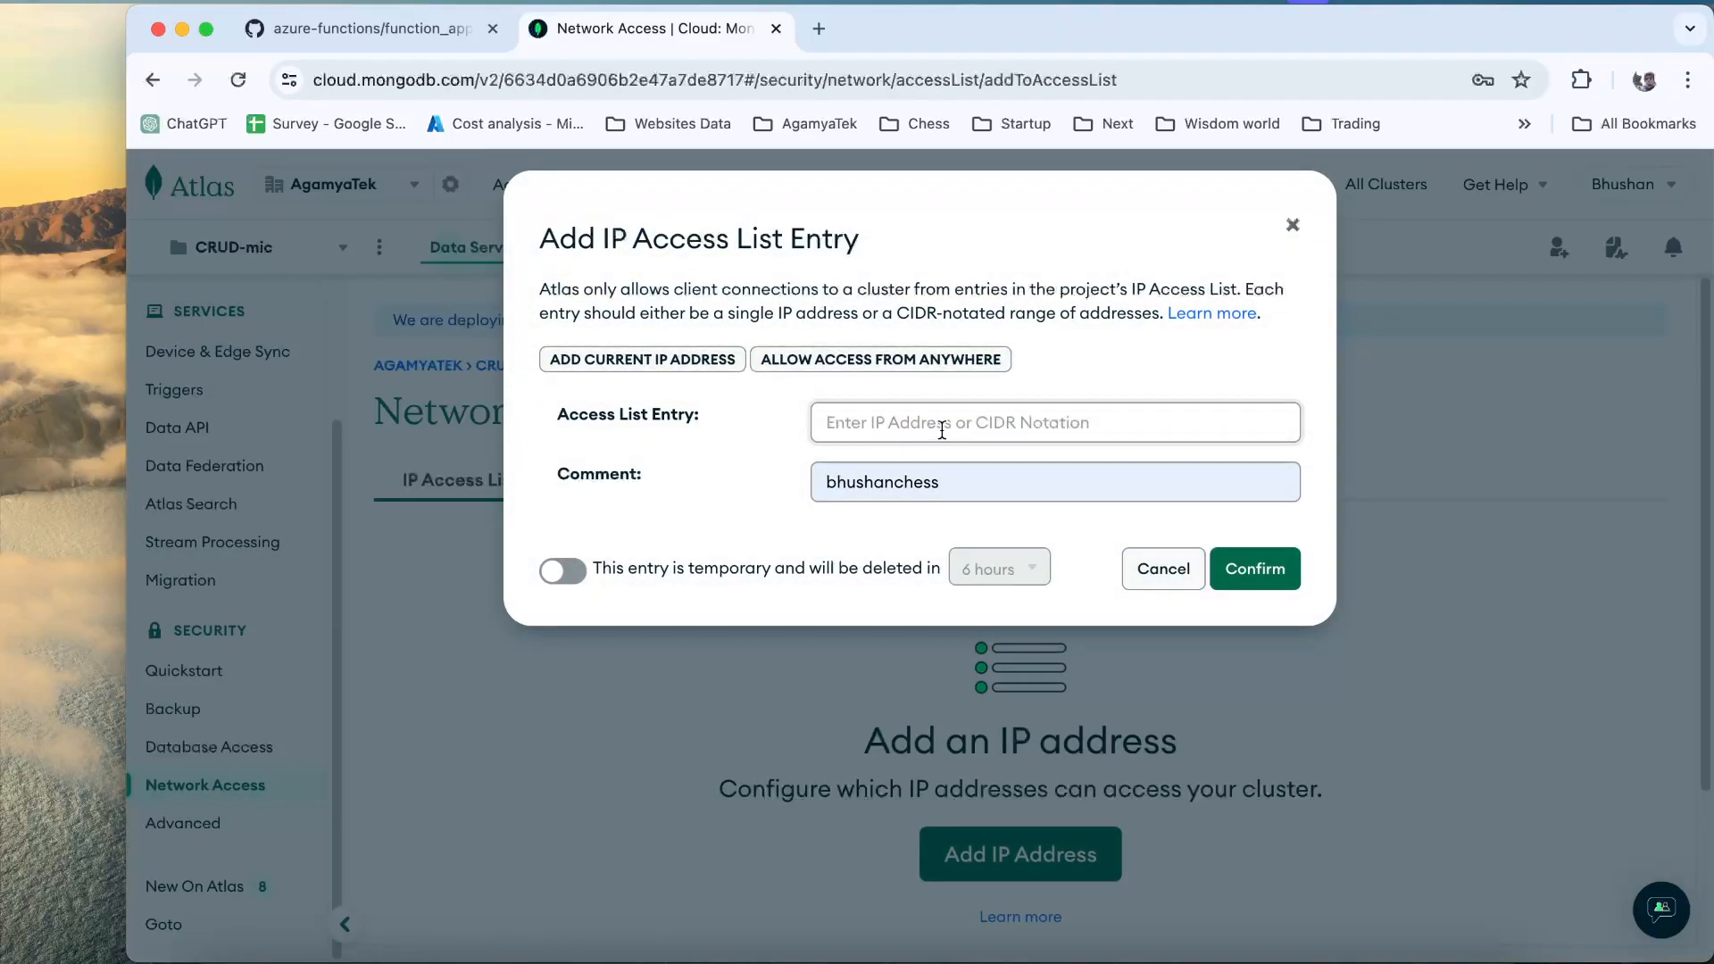
click(868, 360)
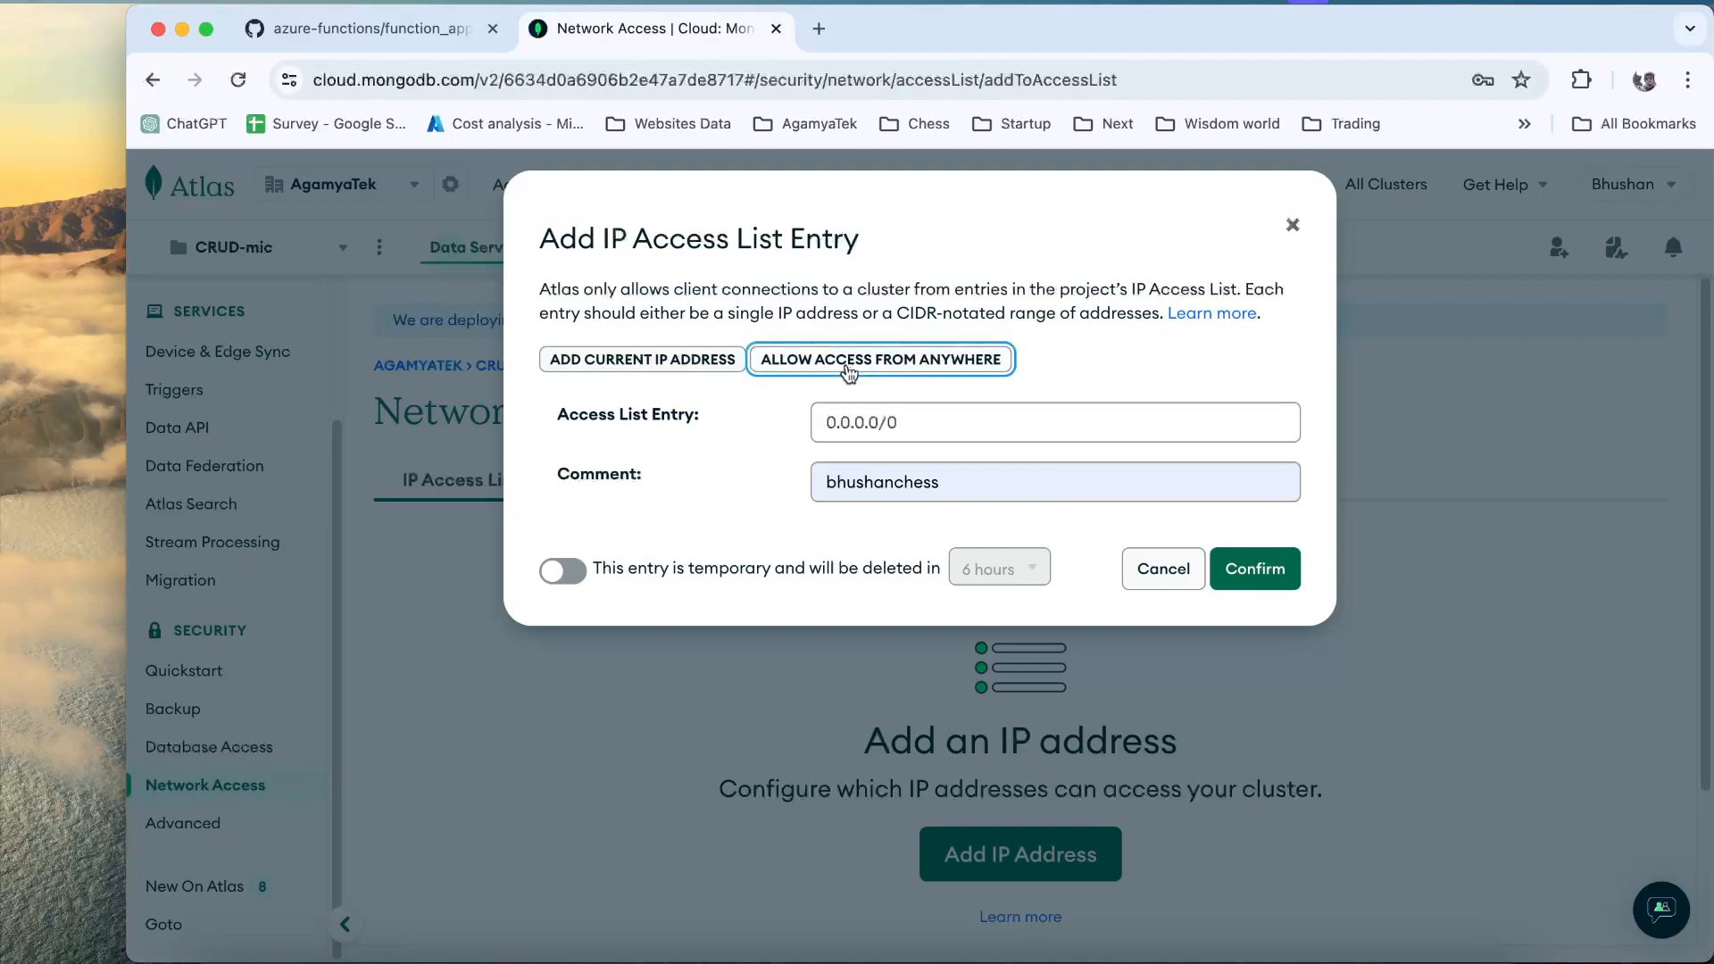
drag(918, 424, 822, 425)
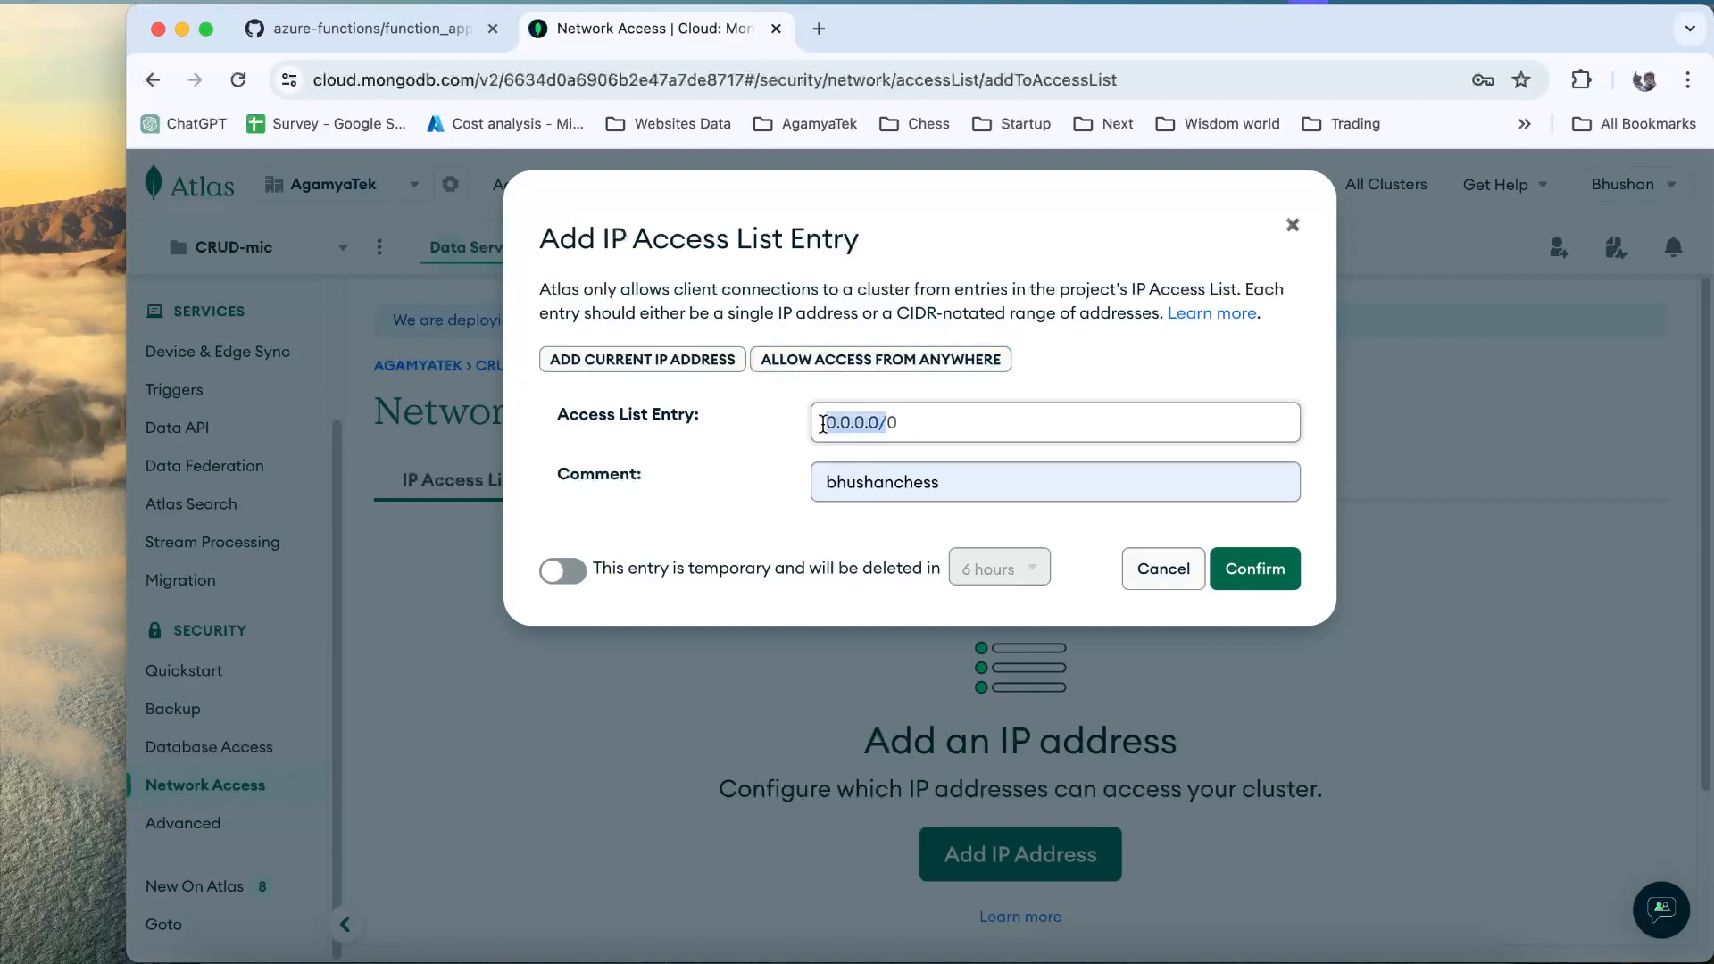
click(906, 422)
click(1246, 568)
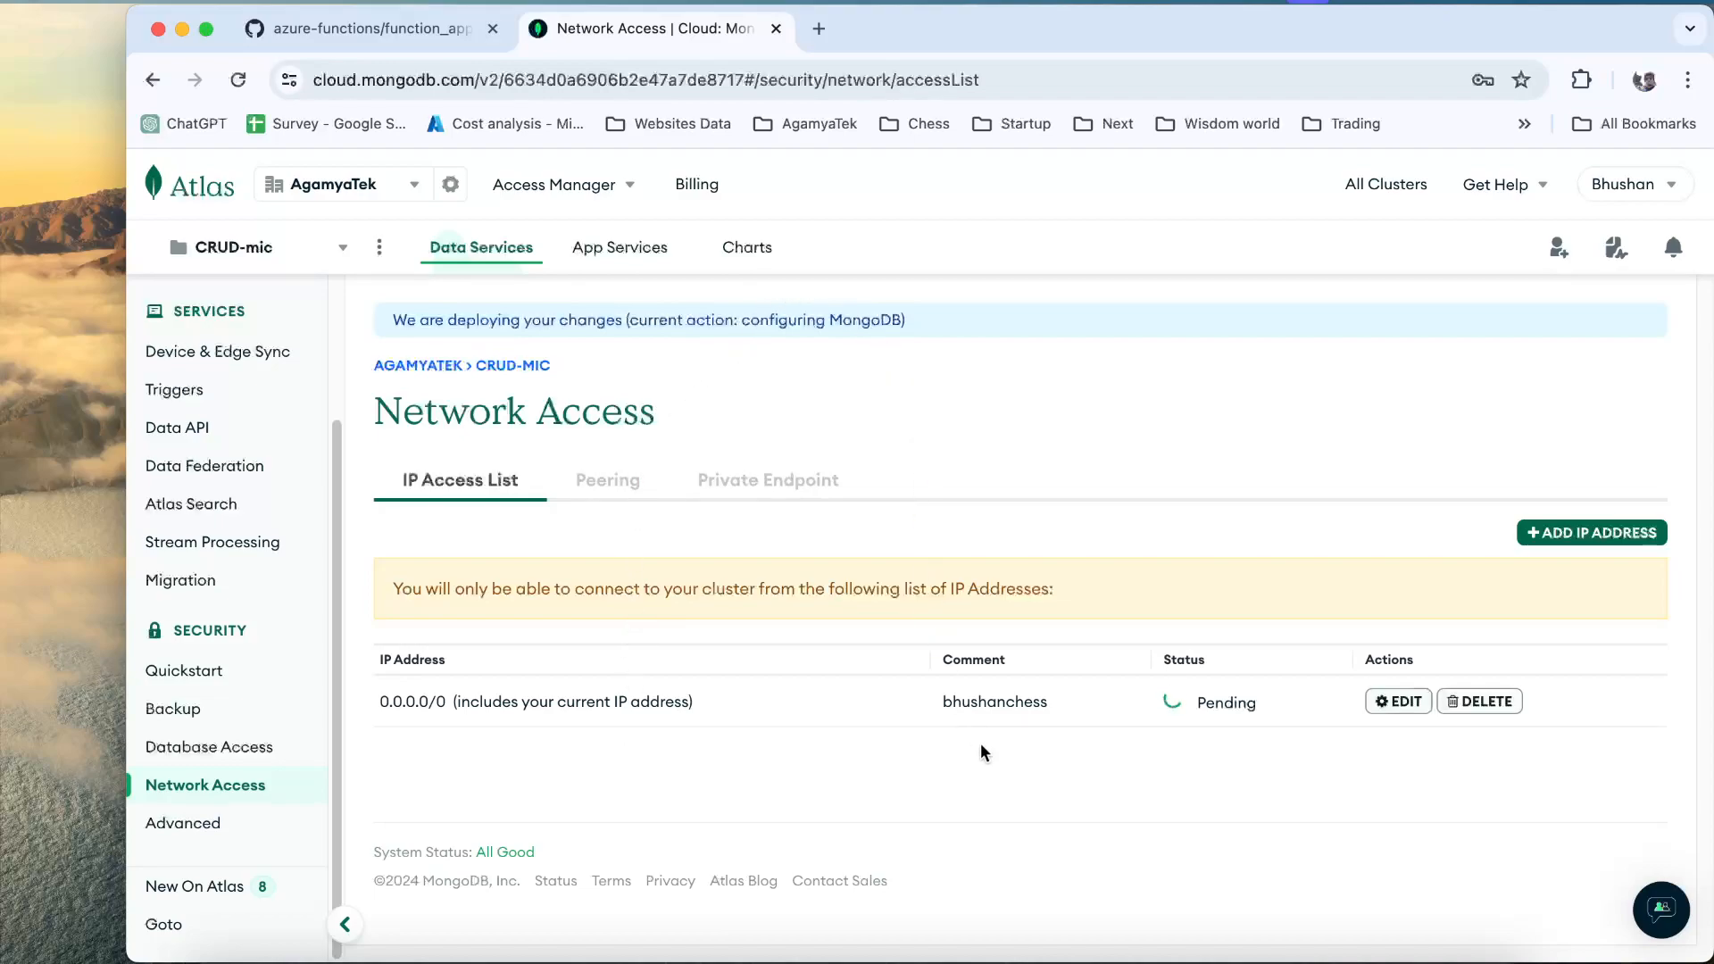
scroll(219, 413, up, 3)
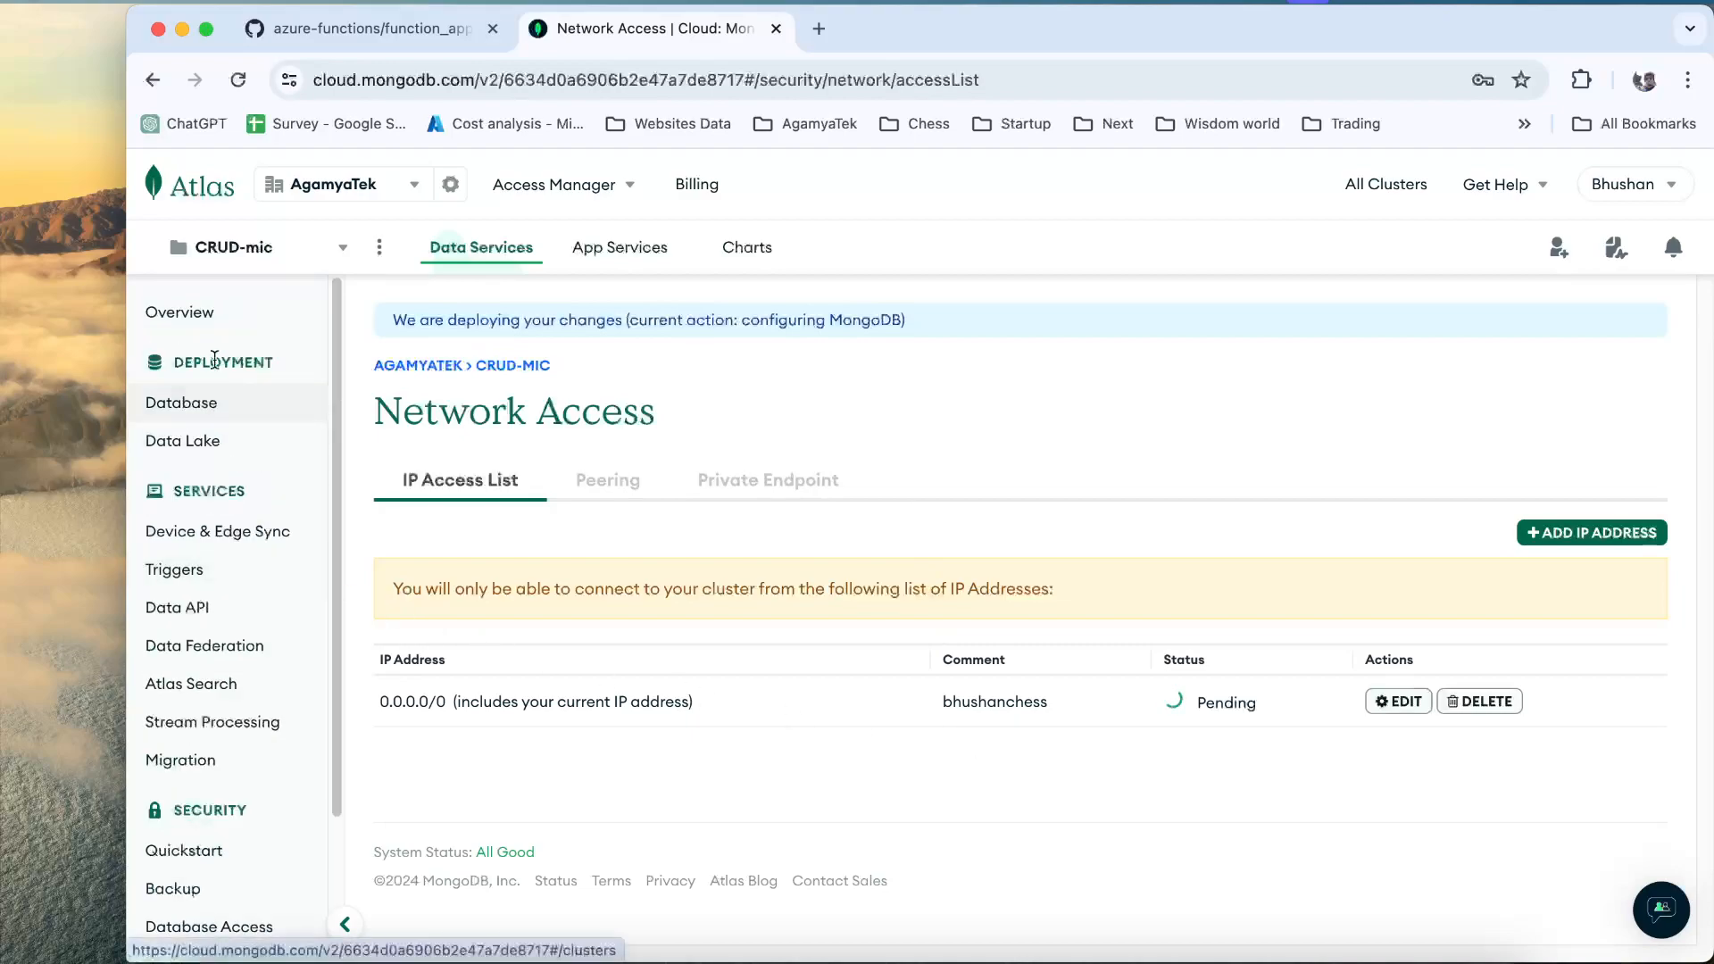
- Review the crud-mic cluster on the Database Deployments page and open its collections
click(169, 403)
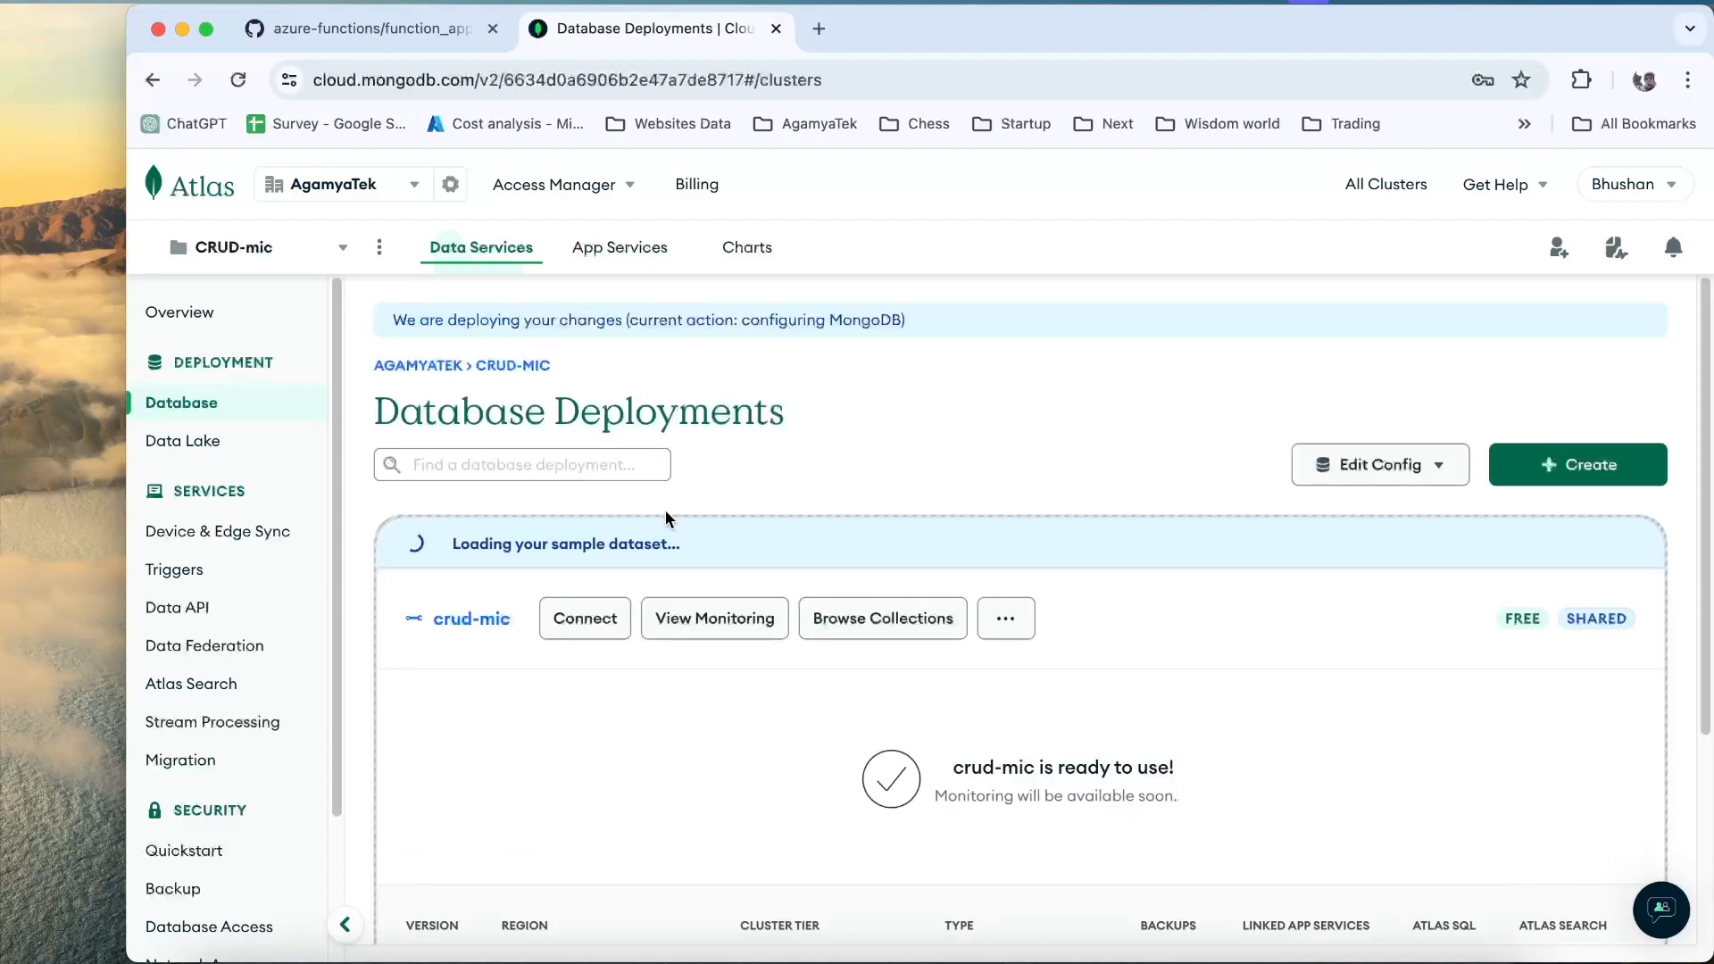
scroll(523, 654, down, 2)
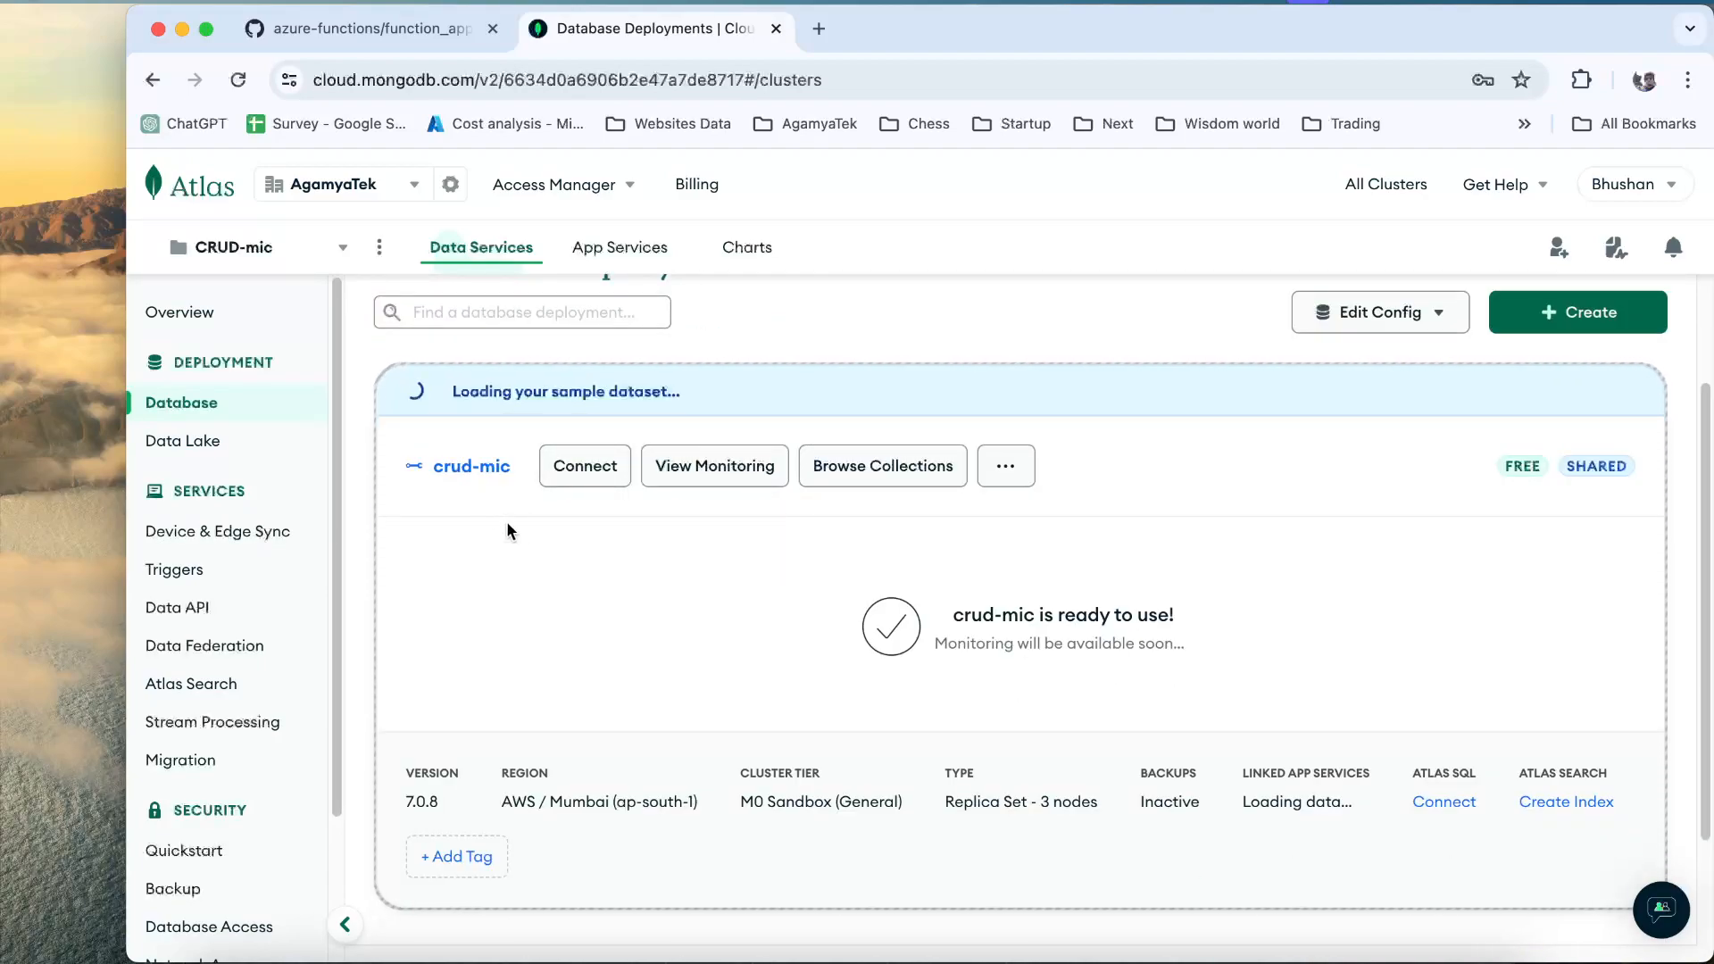
scroll(548, 559, up, 2)
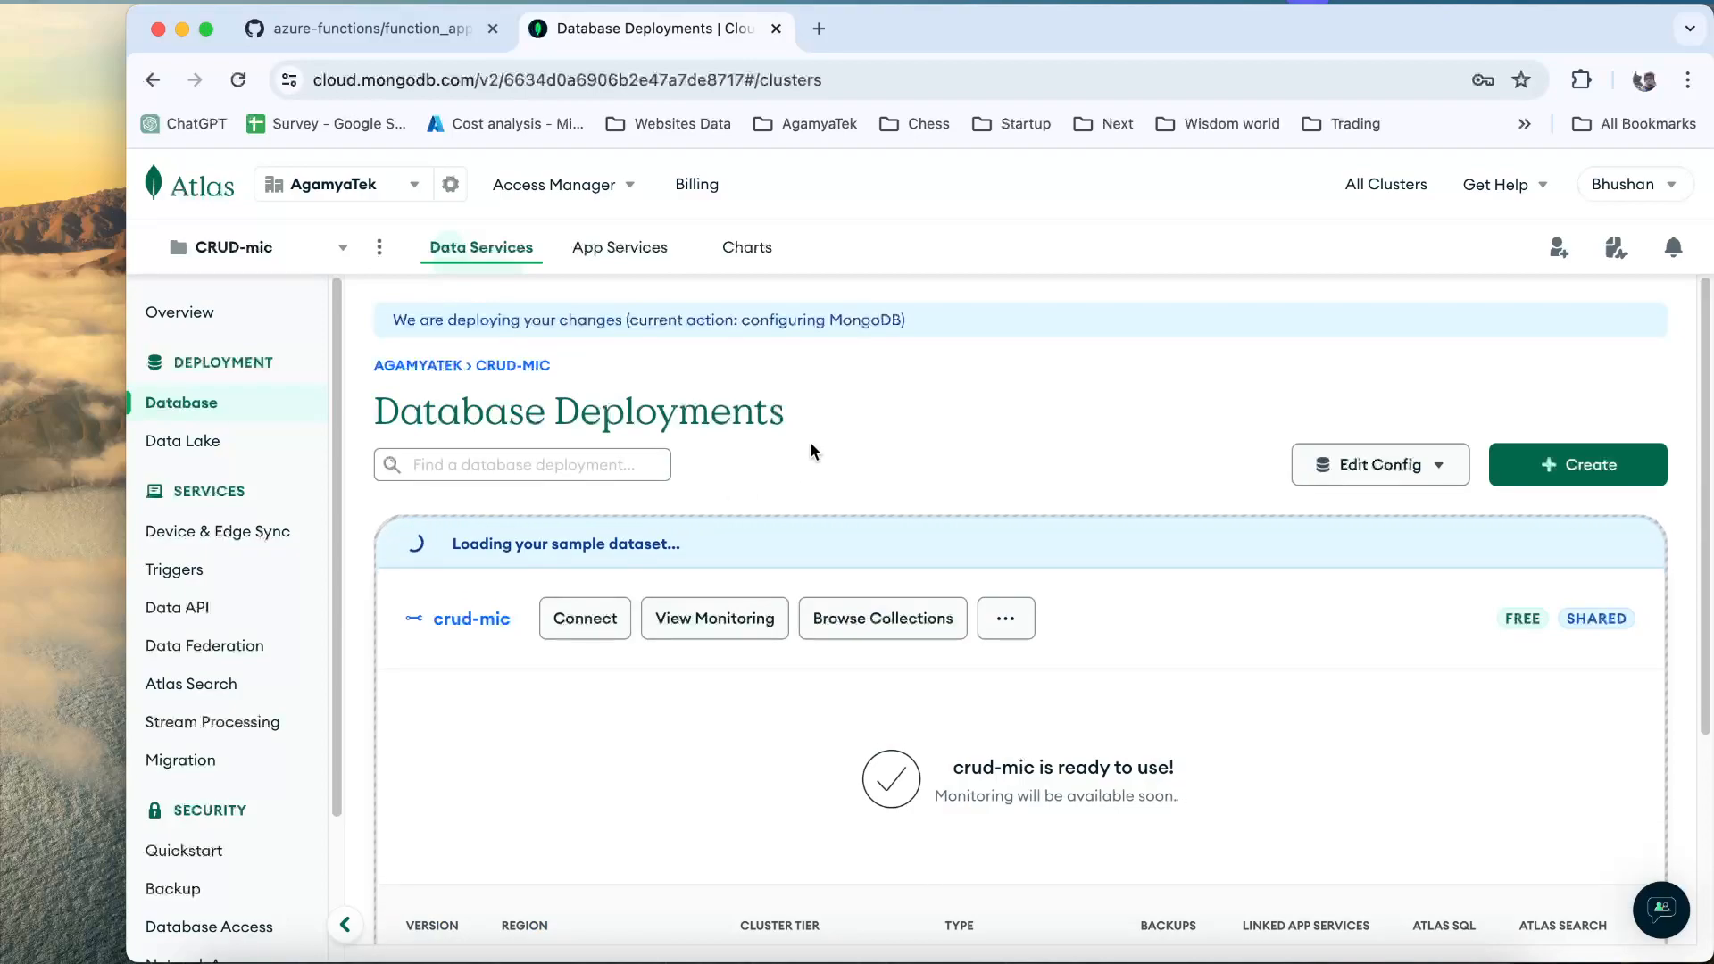
click(472, 618)
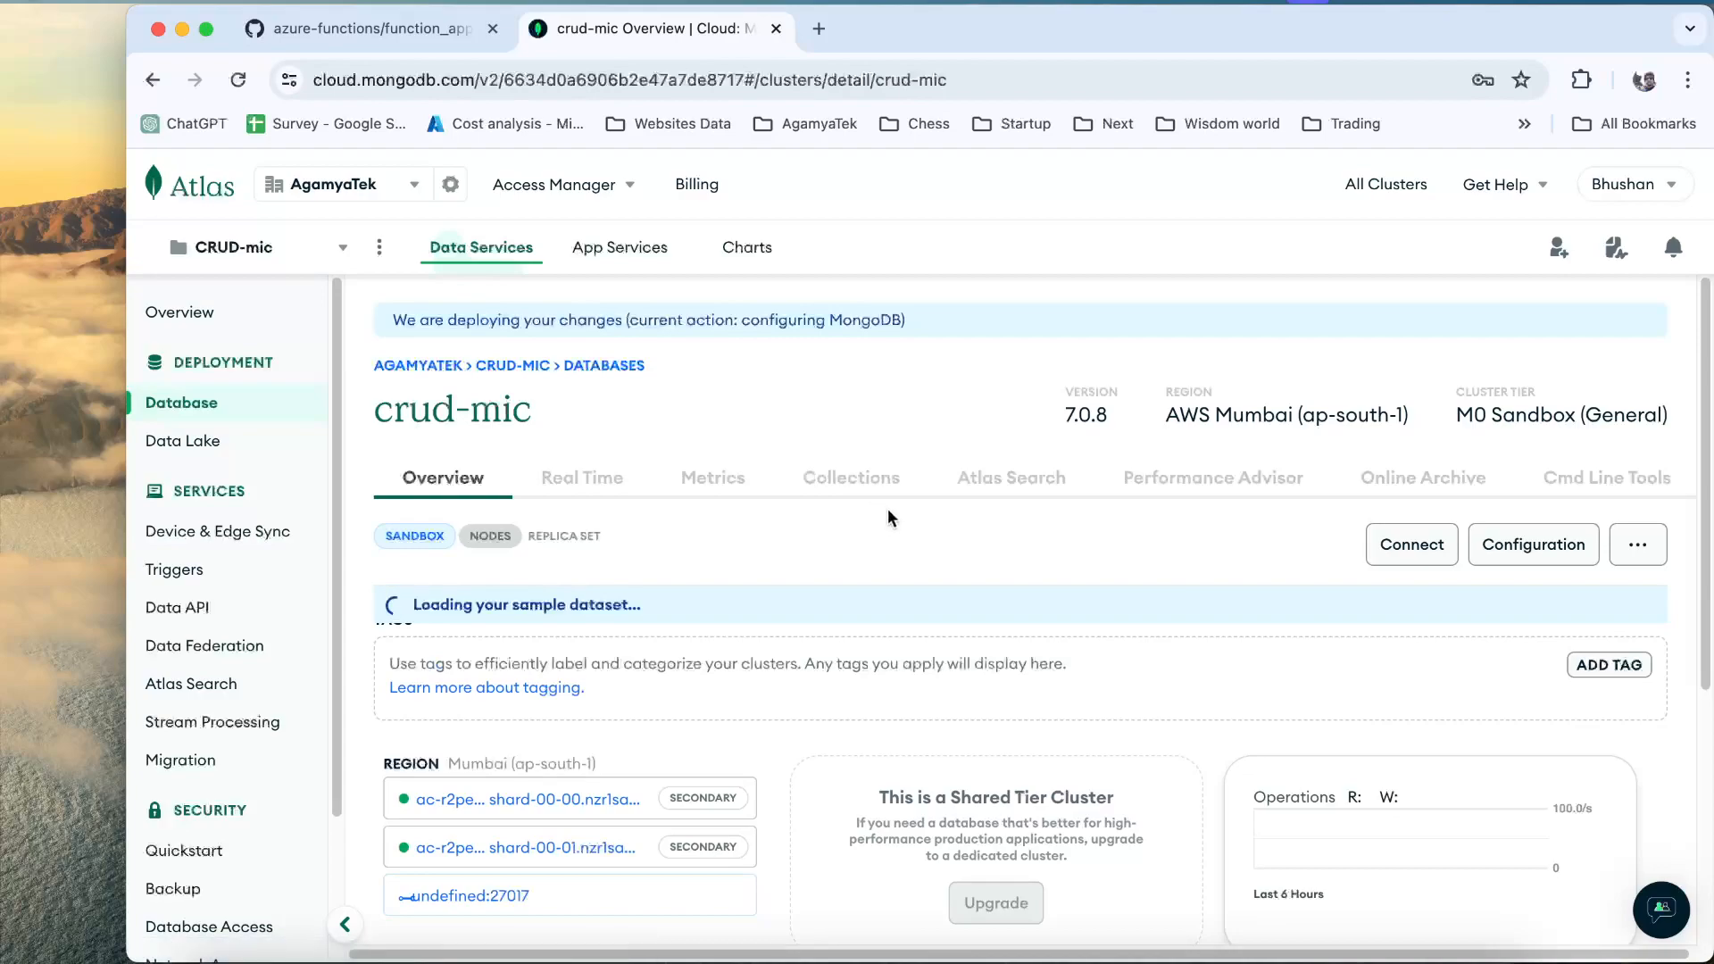
click(853, 479)
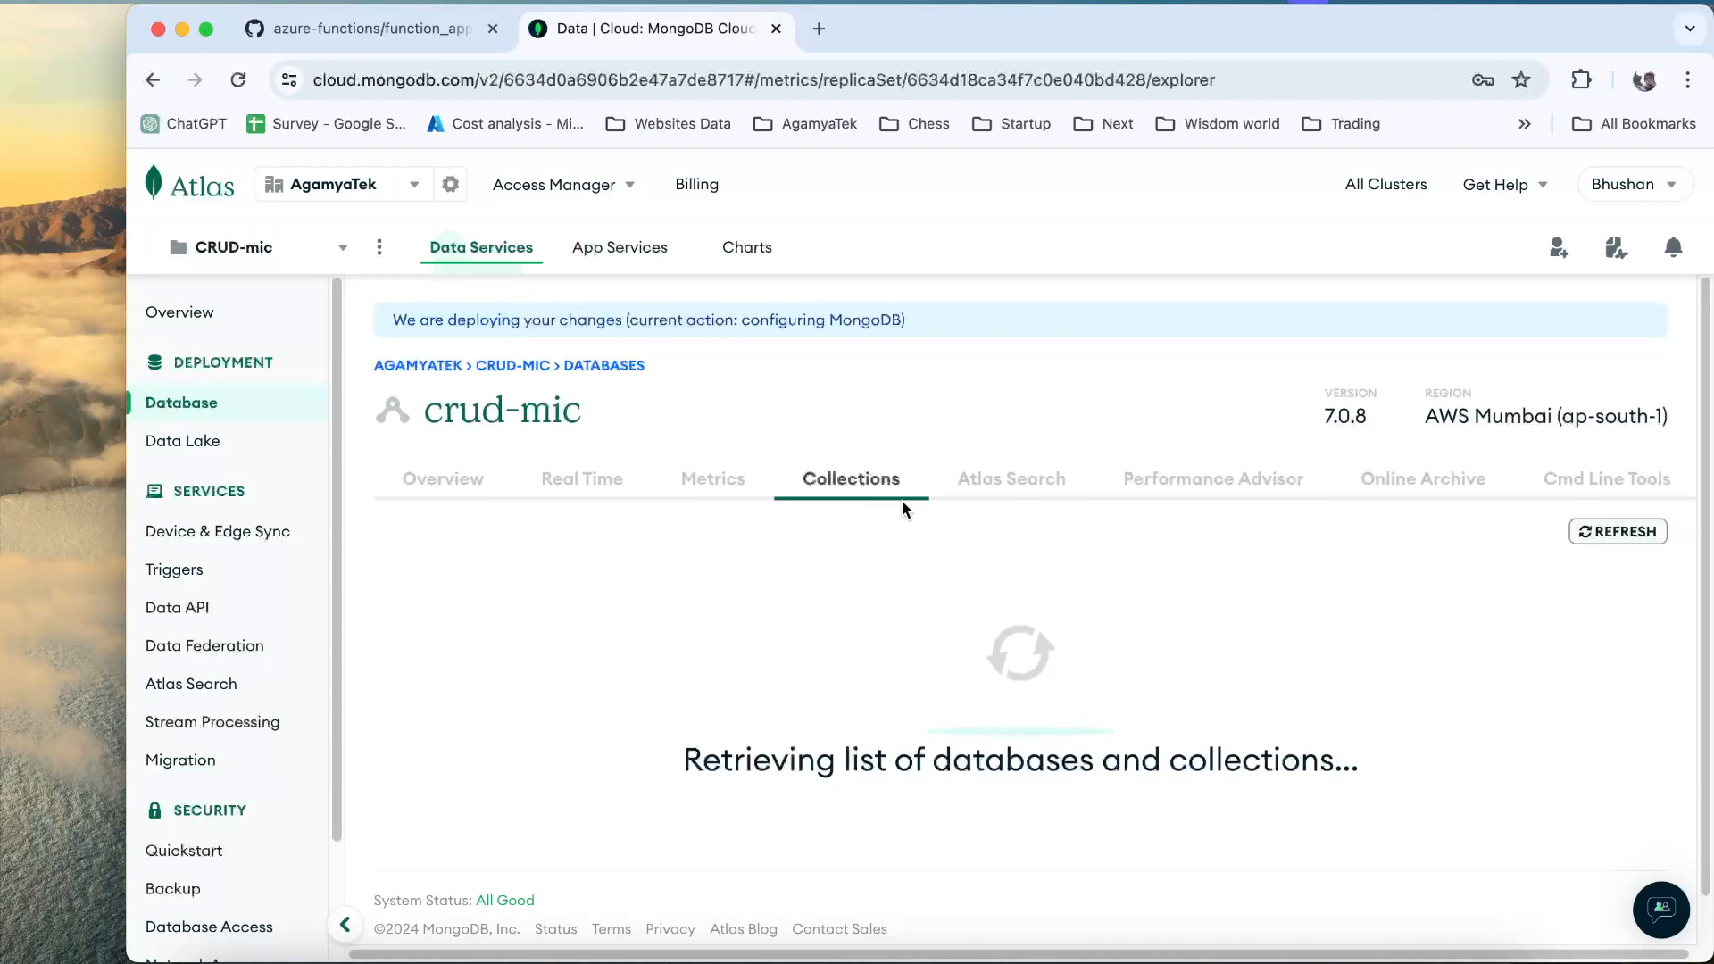
scroll(852, 503, down, 1)
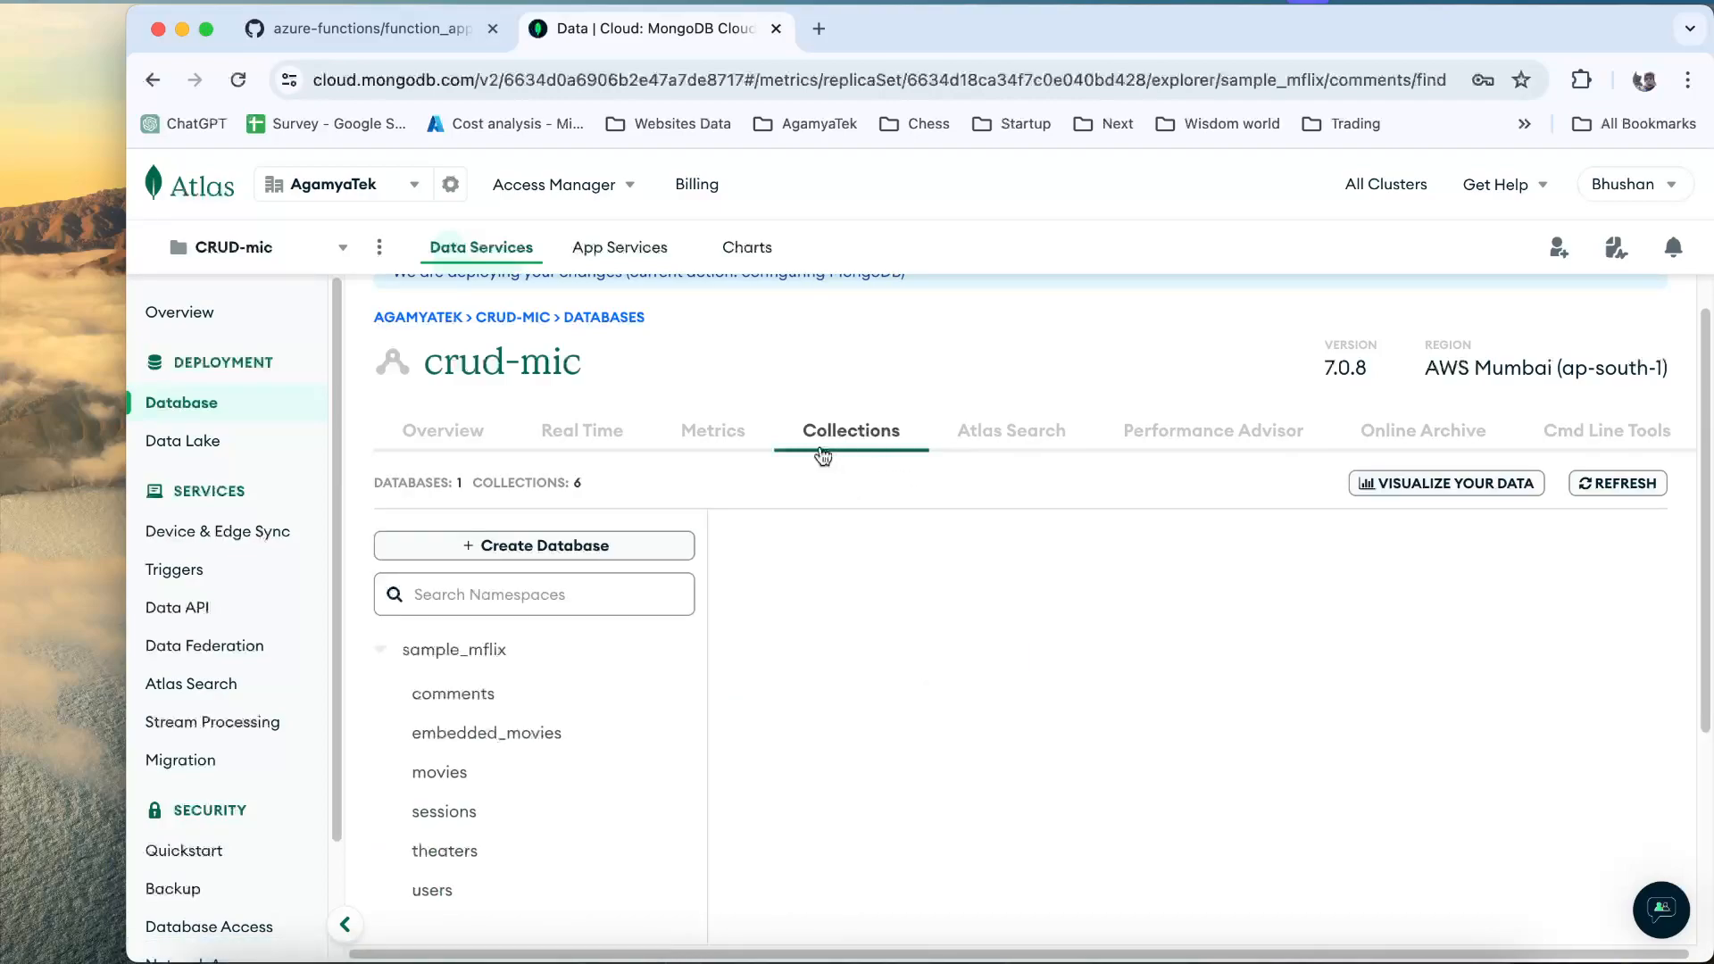
- Collapse the sample_mflix database in the crud-mic cluster's list of databases and collections
click(379, 656)
click(380, 657)
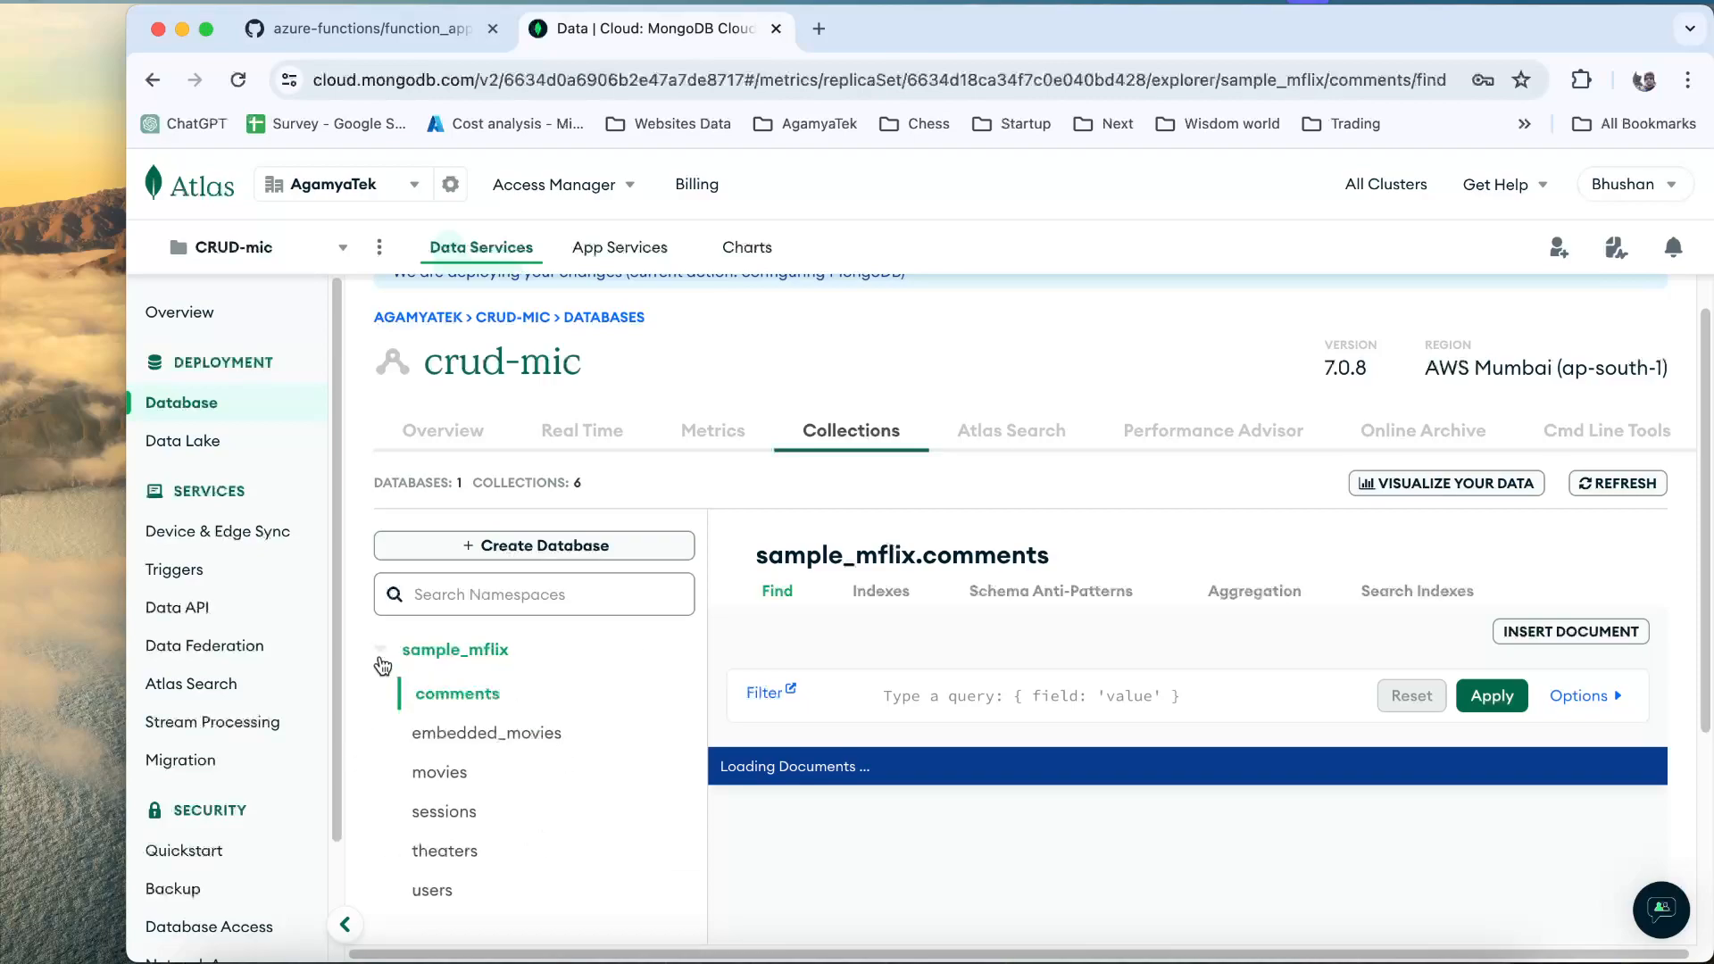
click(380, 652)
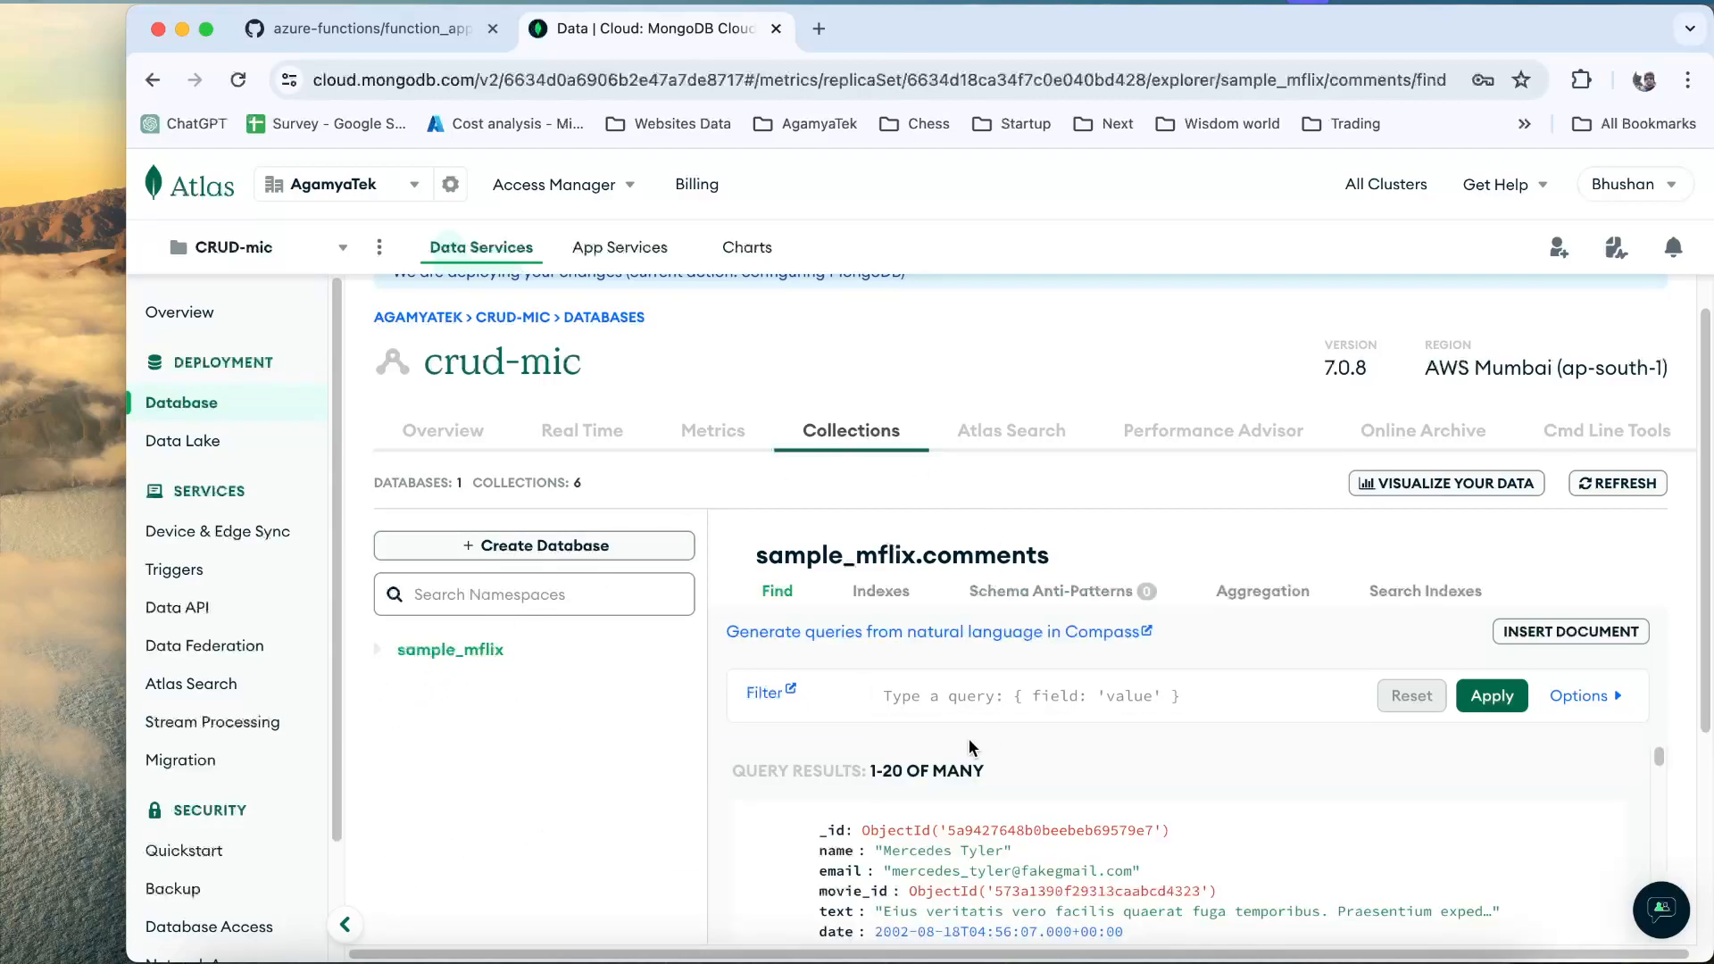